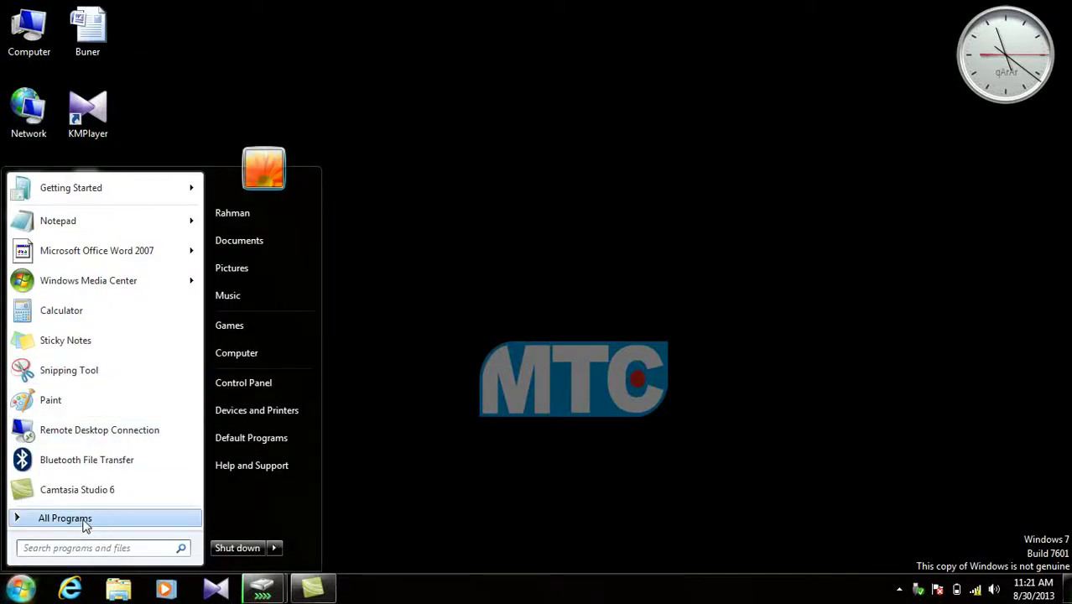
Browse the Microsoft Office programs in the Start menu, then open the Buner document from the desktop
{"action": "left_click", "coordinate": [20, 519]}
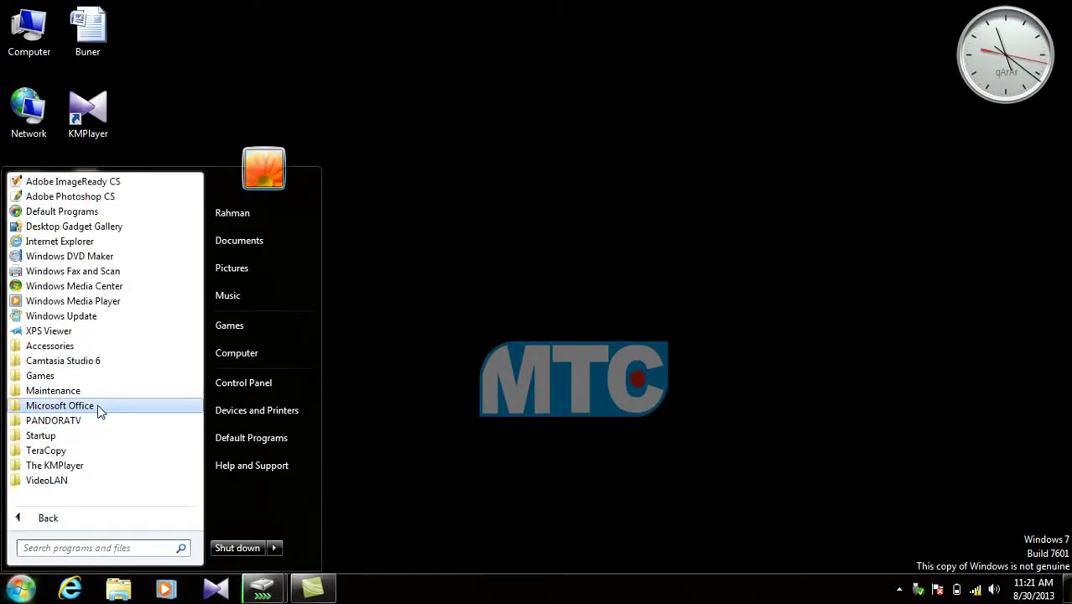
{"action": "left_click", "coordinate": [103, 406]}
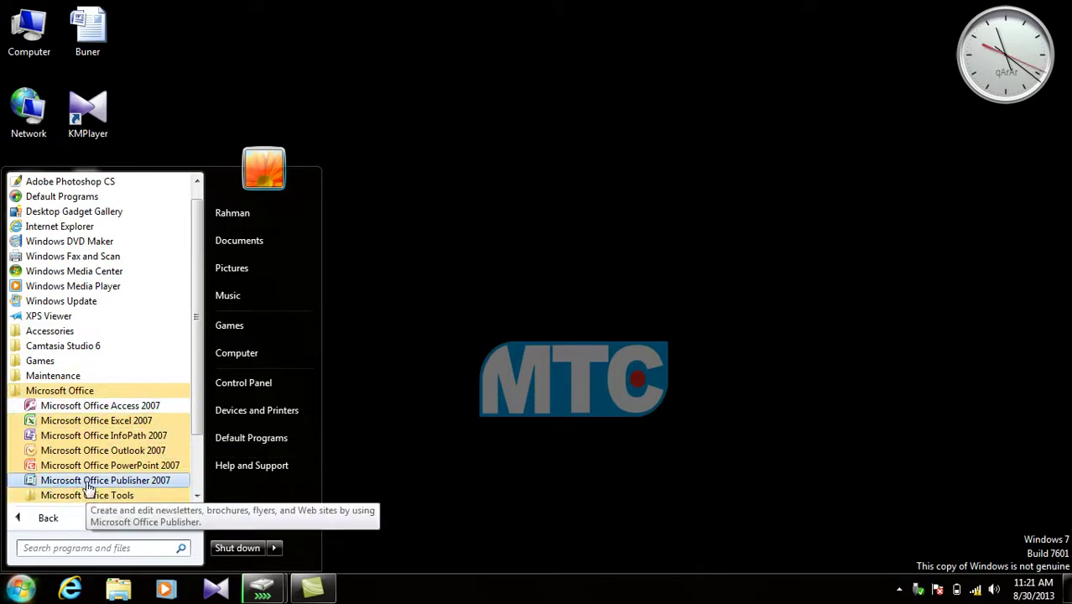
{"action": "left_click_drag", "start_coordinate": [90, 486], "coordinate": [122, 461]}
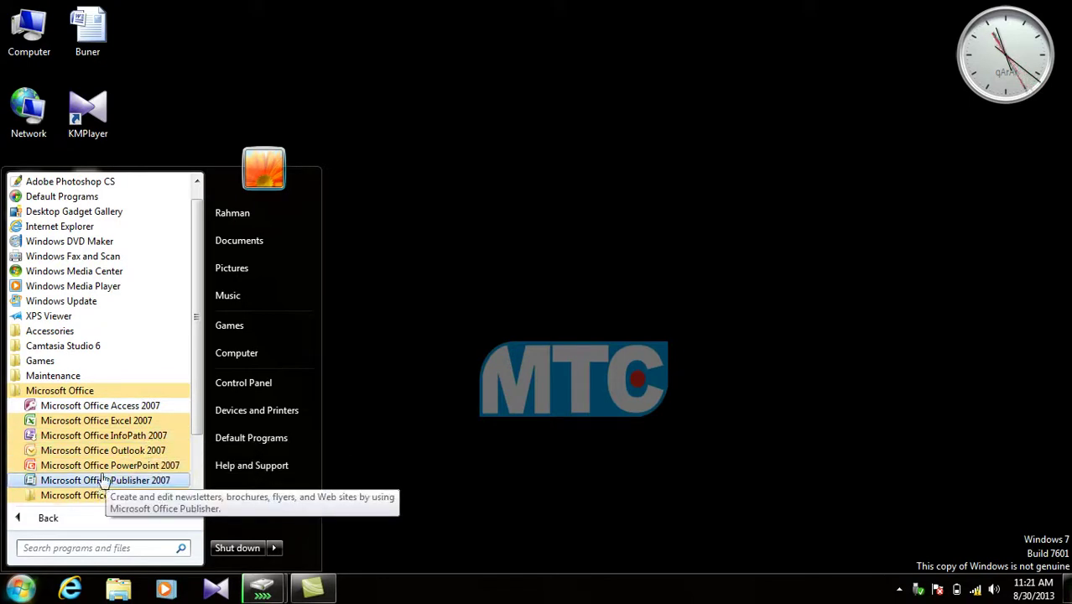
{"action": "scroll", "coordinate": [124, 438], "scroll_direction": "down", "scroll_amount": 2}
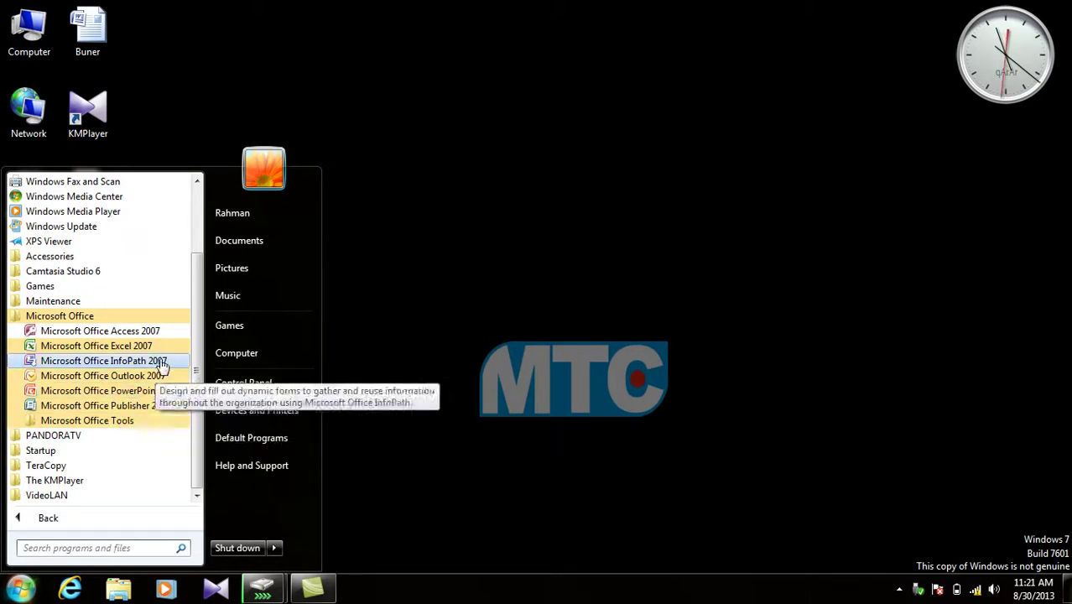
{"action": "left_click", "coordinate": [422, 324]}
{"action": "double_click", "coordinate": [84, 31]}
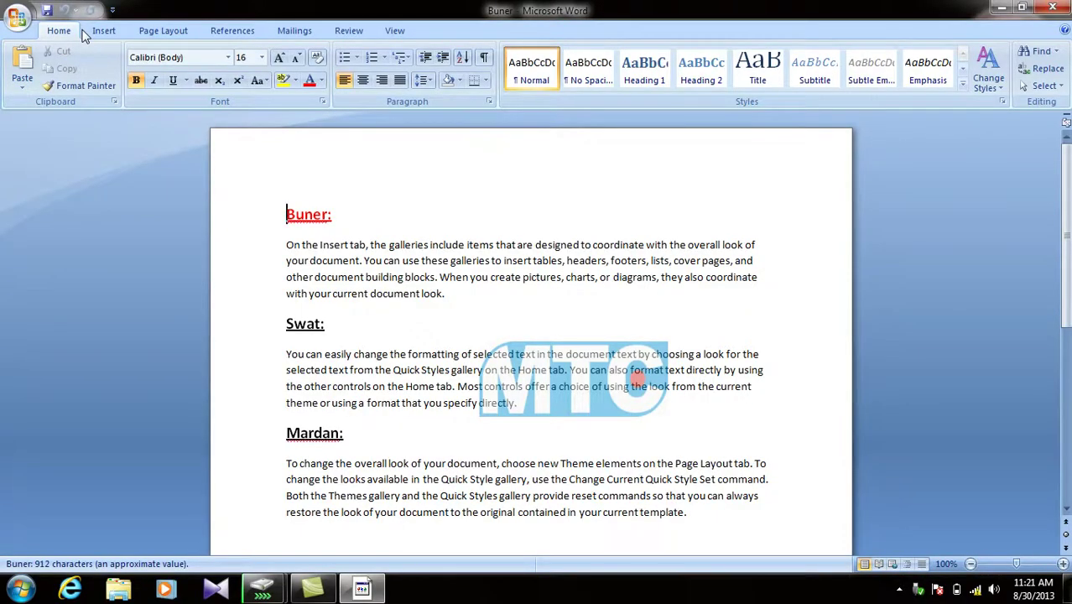
Show Word's Insert ribbon over the Buner document
{"action": "left_click", "coordinate": [1058, 87]}
{"action": "left_click", "coordinate": [172, 34]}
{"action": "left_click", "coordinate": [104, 31]}
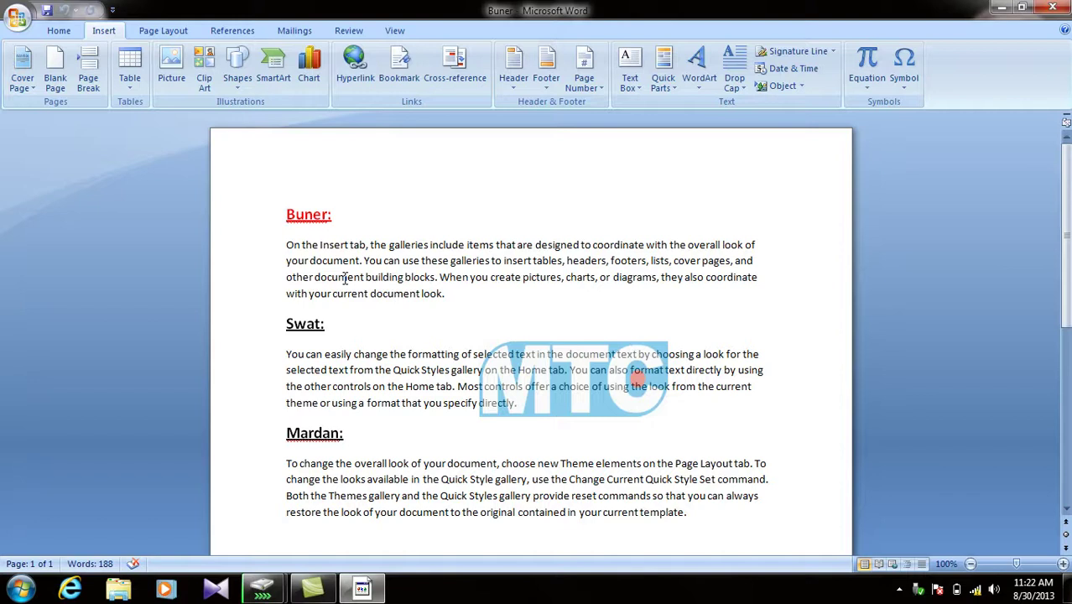
Preview the cover page designs and Change Styles colour schemes without applying any
{"action": "left_click", "coordinate": [31, 84]}
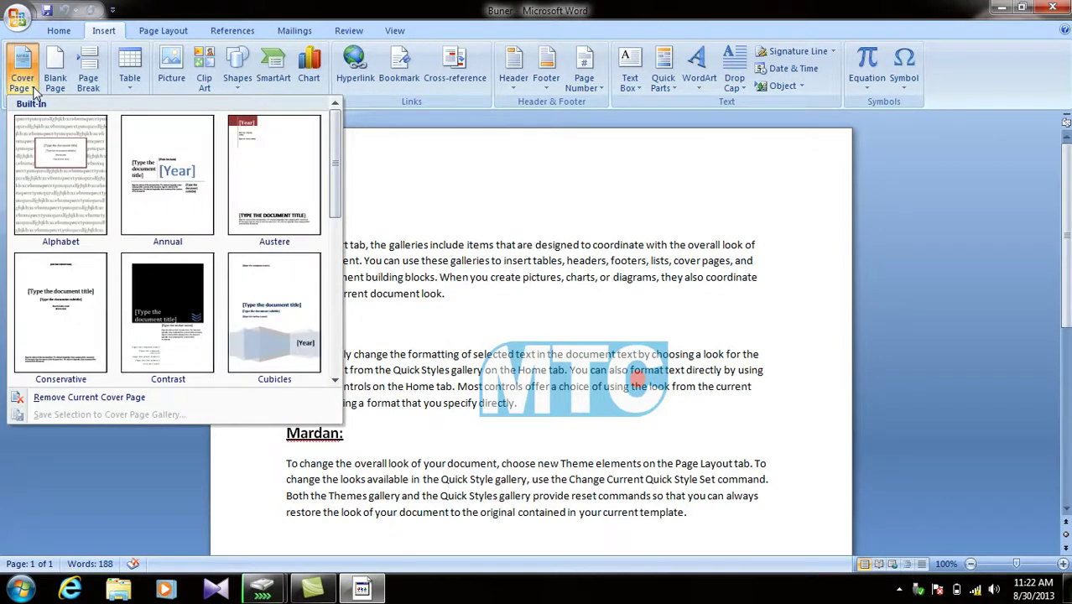
{"action": "left_click", "coordinate": [58, 30]}
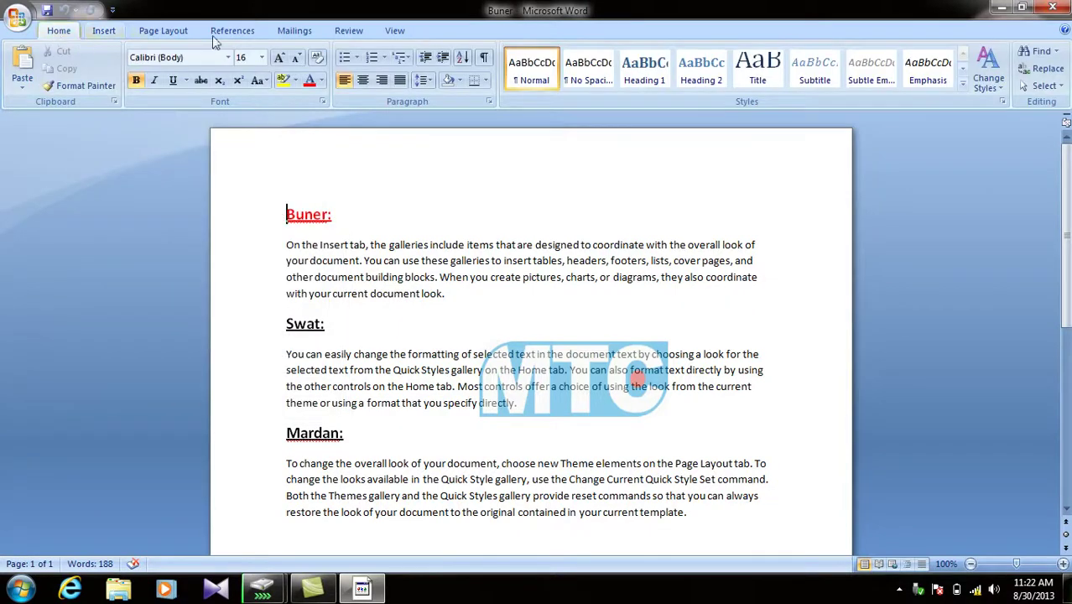
{"action": "left_click", "coordinate": [988, 75]}
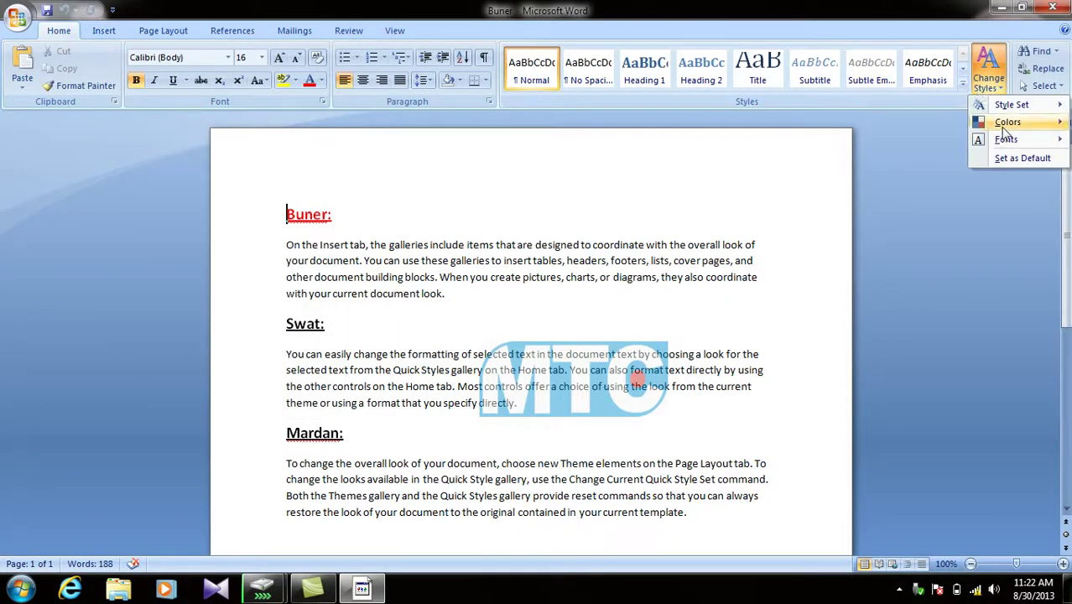
{"action": "mouse_move", "coordinate": [1004, 128]}
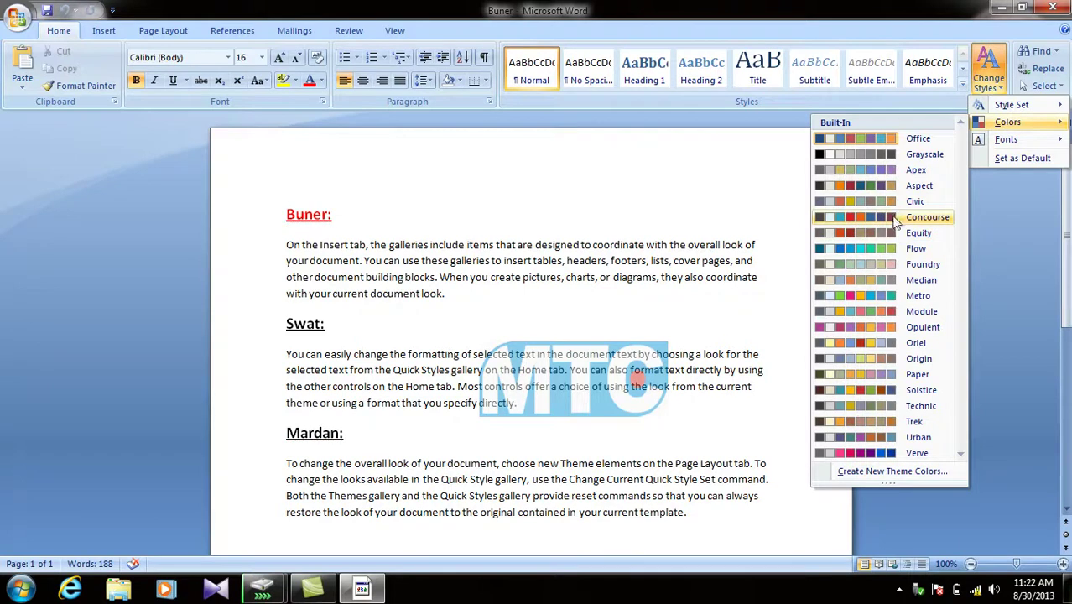
{"action": "left_click", "coordinate": [103, 31]}
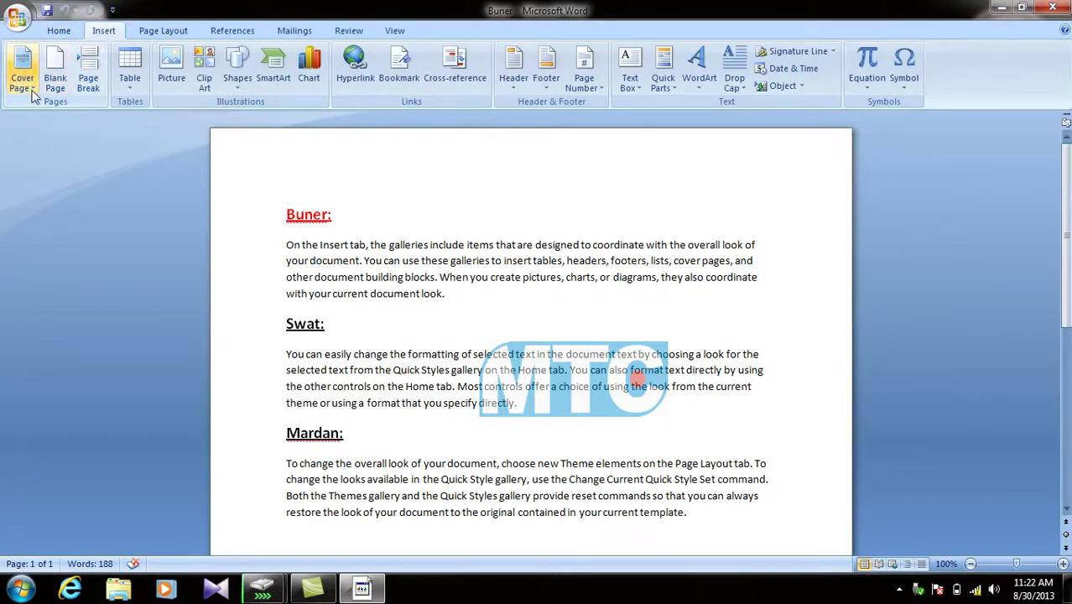
Browse the cover page gallery again, dismiss it, and select all the document's text
{"action": "left_click", "coordinate": [29, 94]}
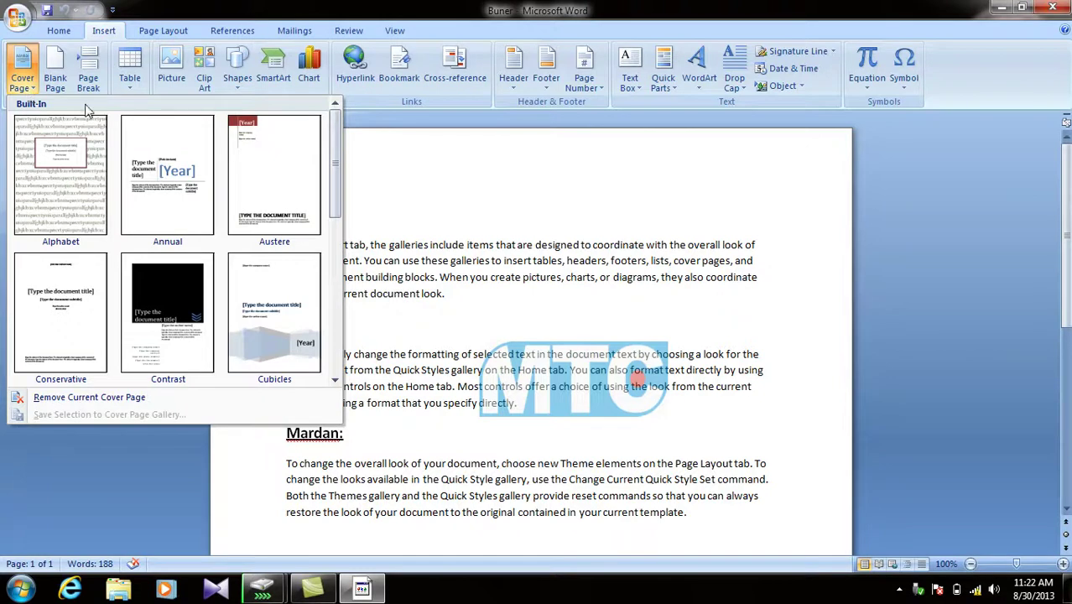
{"action": "left_click_drag", "start_coordinate": [338, 136], "coordinate": [323, 301]}
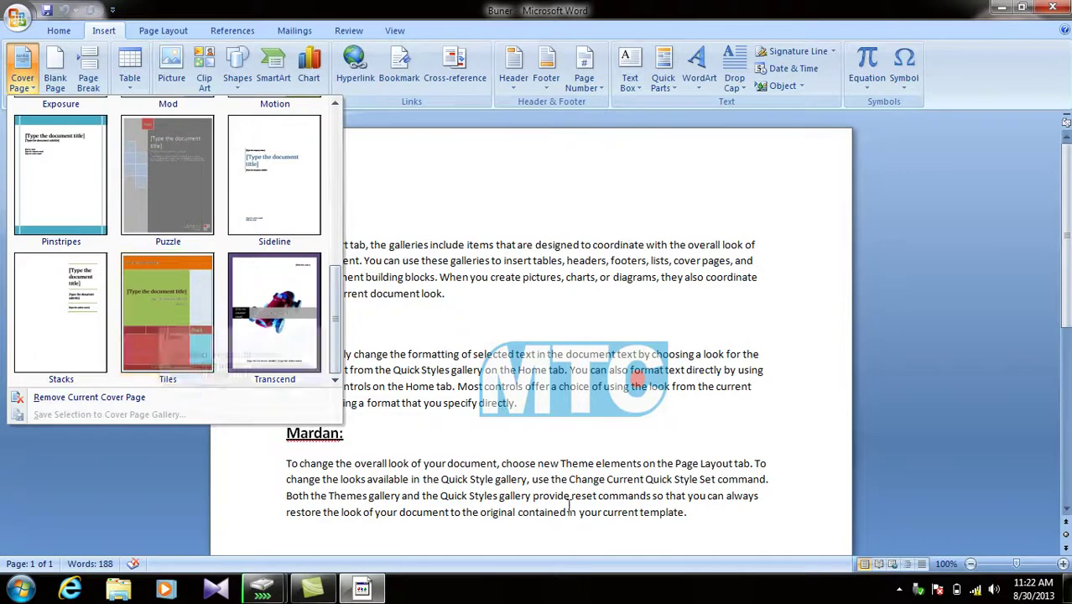
{"action": "key", "text": "Escape"}
{"action": "key", "text": "ctrl+a"}
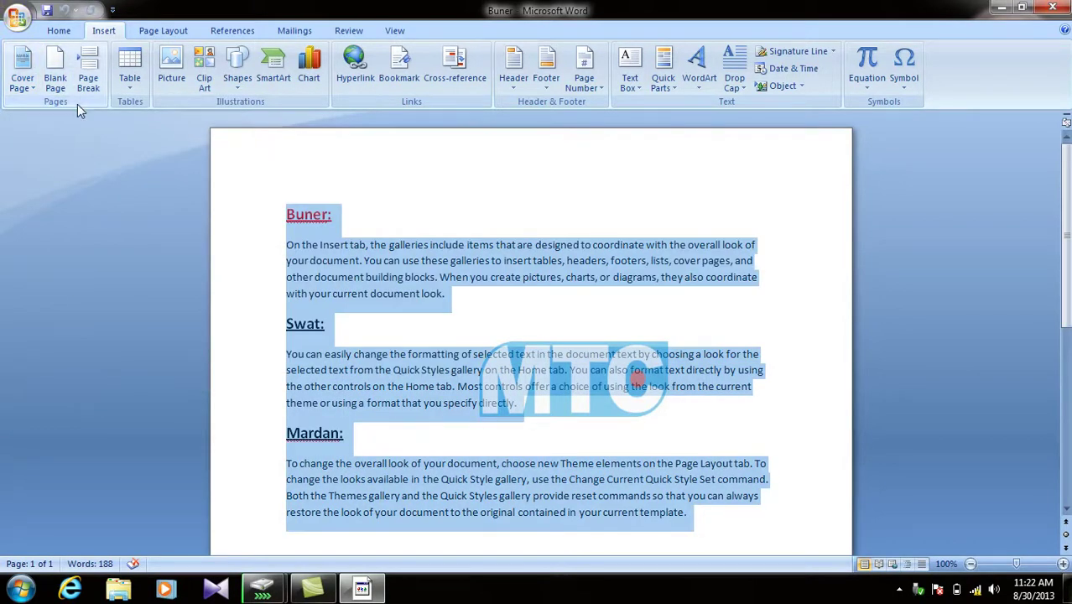
Delete the selected text and insert the Tiles cover page
{"action": "key", "text": "Delete"}
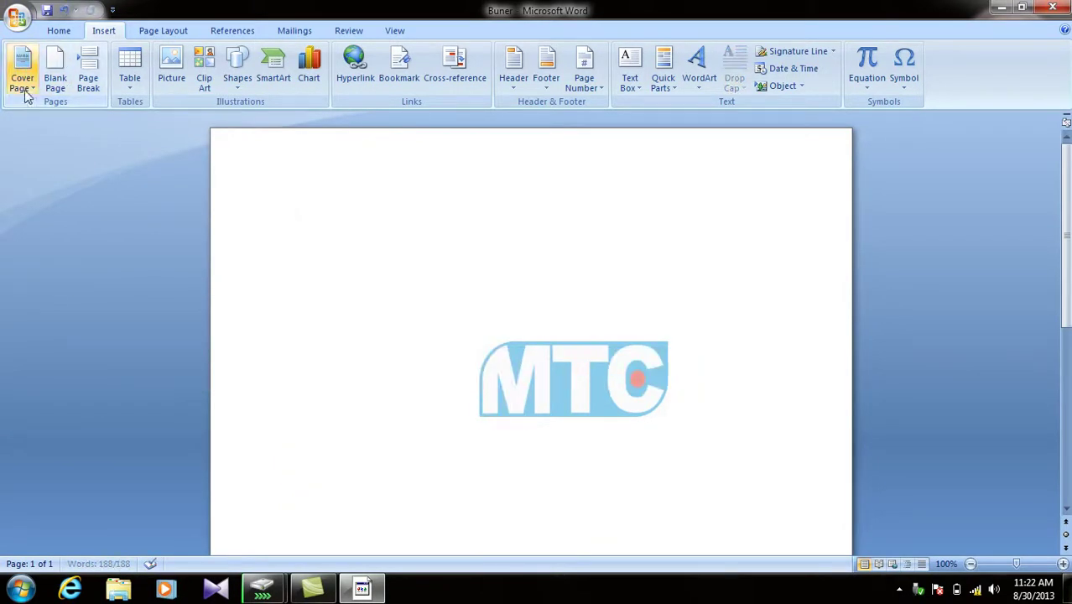
{"action": "left_click", "coordinate": [26, 93]}
{"action": "scroll", "coordinate": [271, 322], "scroll_direction": "down", "scroll_amount": 5}
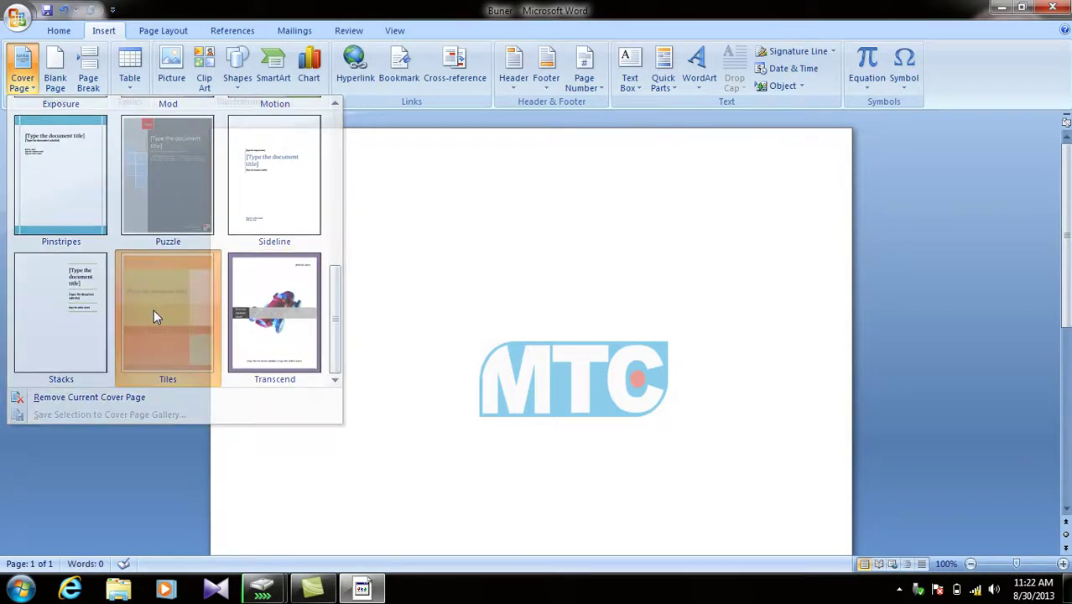
{"action": "left_click", "coordinate": [153, 317]}
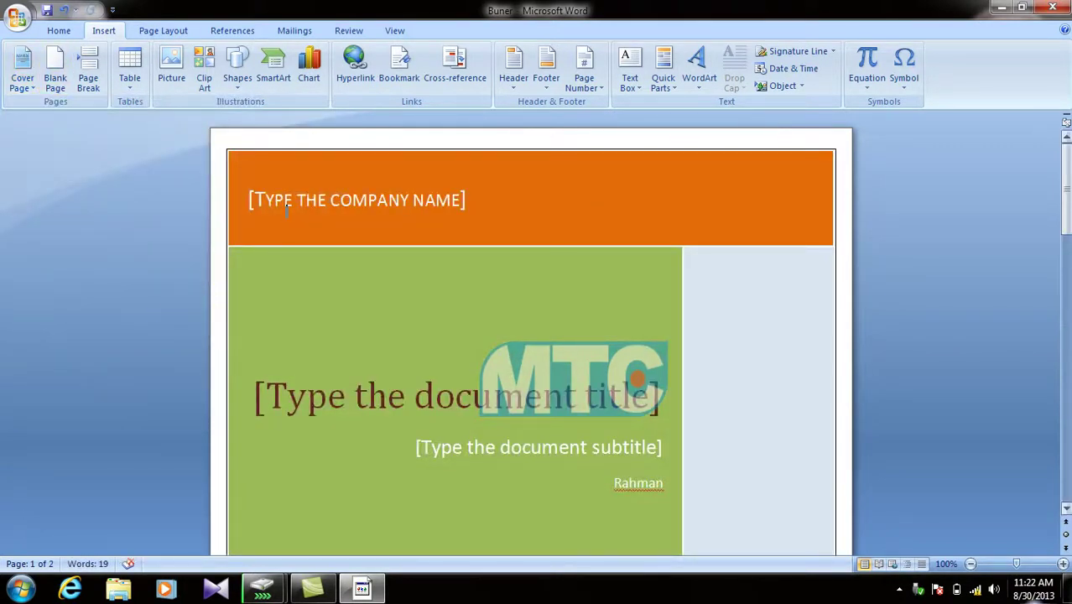
Zoom out to 50% and remove the empty second page
{"action": "left_click", "coordinate": [970, 564]}
{"action": "left_click", "coordinate": [970, 563]}
{"action": "left_click", "coordinate": [970, 564]}
{"action": "left_click", "coordinate": [970, 563]}
{"action": "left_click", "coordinate": [970, 563]}
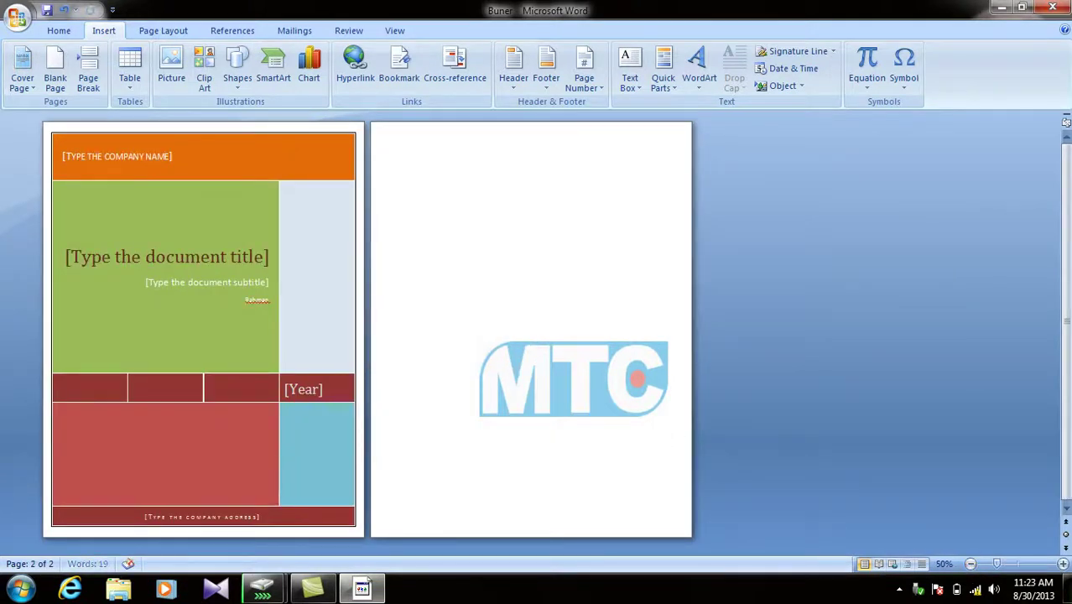
{"action": "key", "text": "BackSpace"}
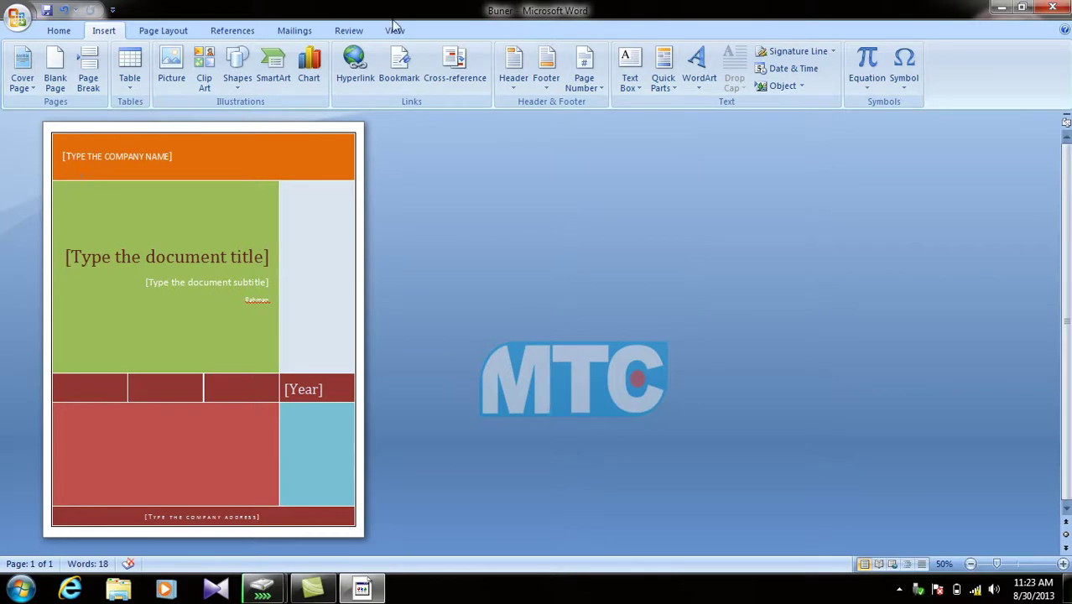
{"action": "left_click", "coordinate": [134, 172]}
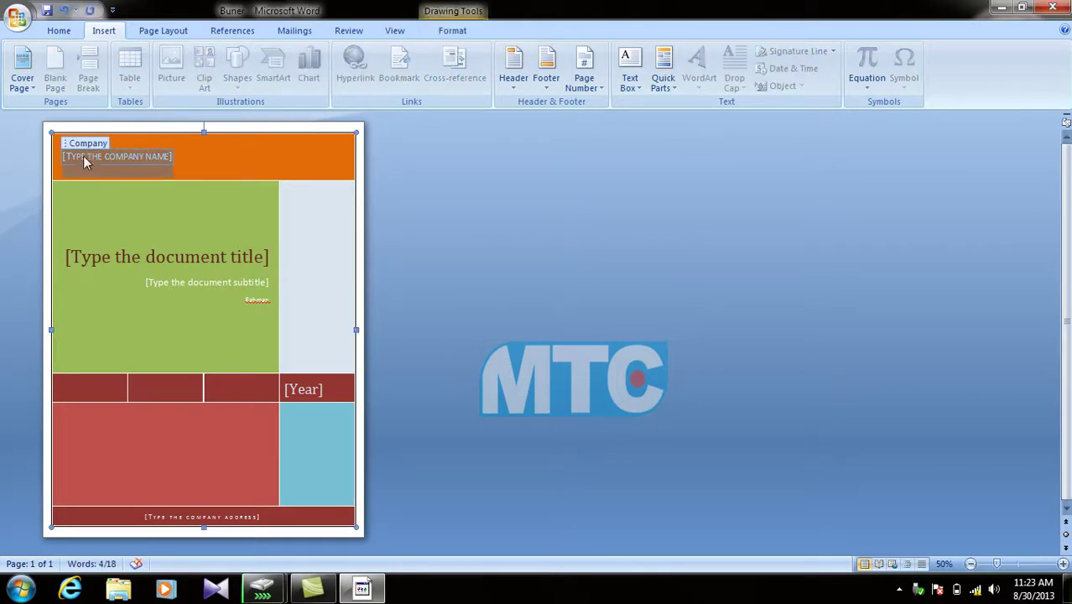
Fill the title, company name, subtitle and author fields with filler text like 'sdfdgdfg'
{"action": "left_click", "coordinate": [107, 260]}
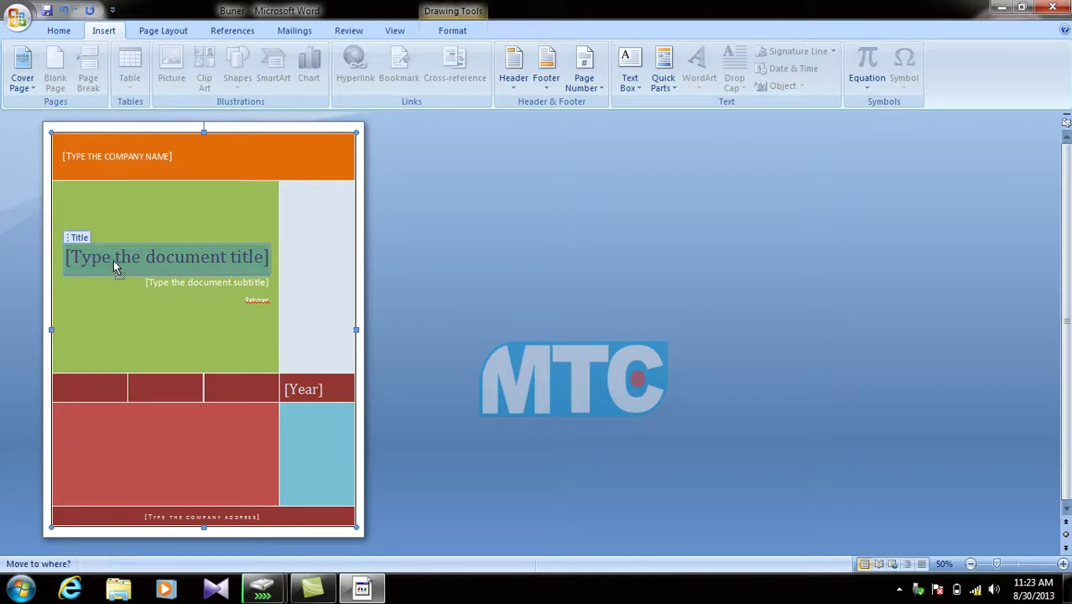
{"action": "left_click", "coordinate": [111, 260]}
{"action": "type", "text": "sdfdgdfg"}
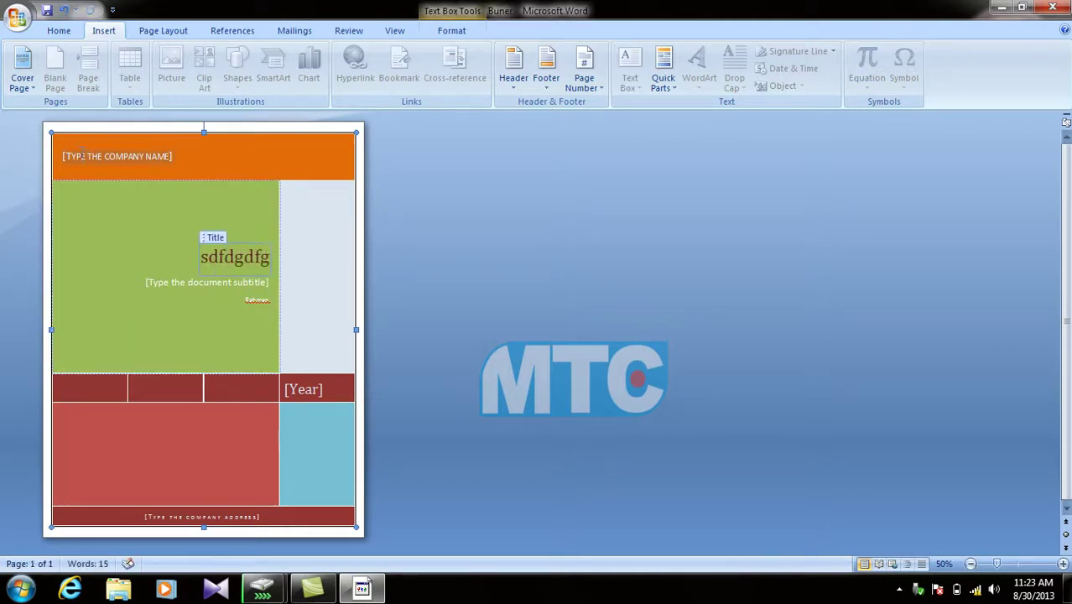
{"action": "left_click", "coordinate": [92, 156]}
{"action": "type", "text": "DFGDFGDGDF"}
{"action": "left_click", "coordinate": [209, 282]}
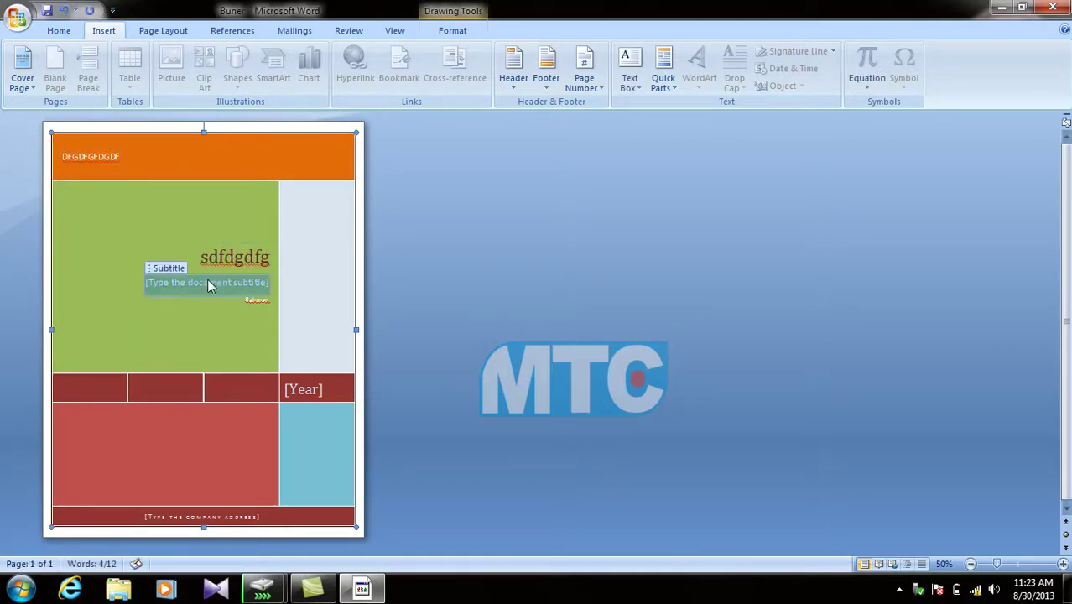
{"action": "type", "text": "dfgdfgdfgdfg"}
{"action": "left_click", "coordinate": [256, 299]}
{"action": "type", "text": "dfgdfgdfg"}
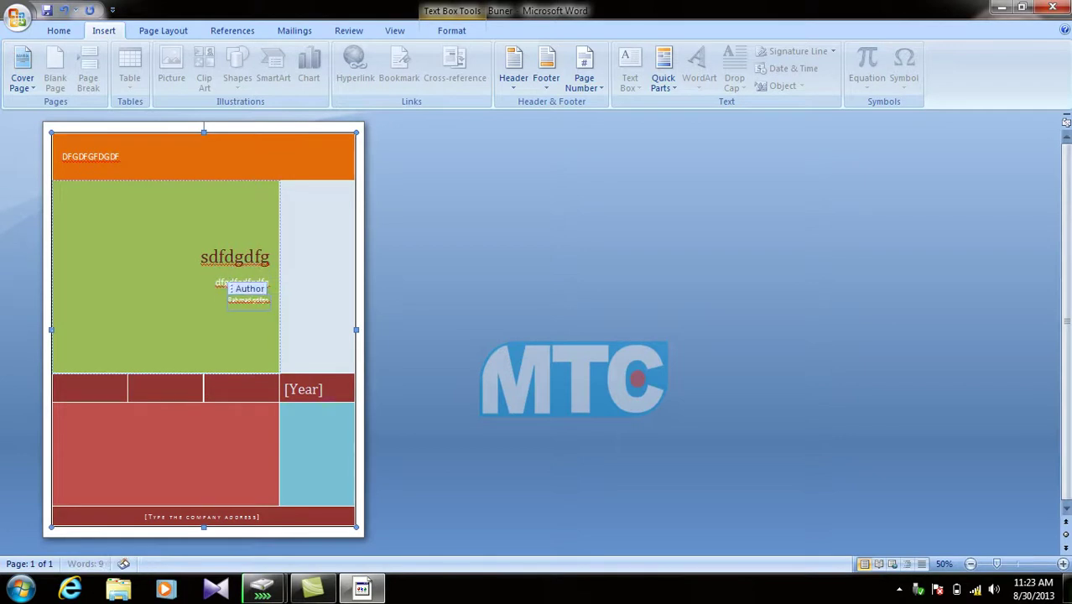
Set the Year field to today's date, 2013, using its calendar
{"action": "left_click", "coordinate": [313, 390]}
{"action": "type", "text": "dfgfdgd"}
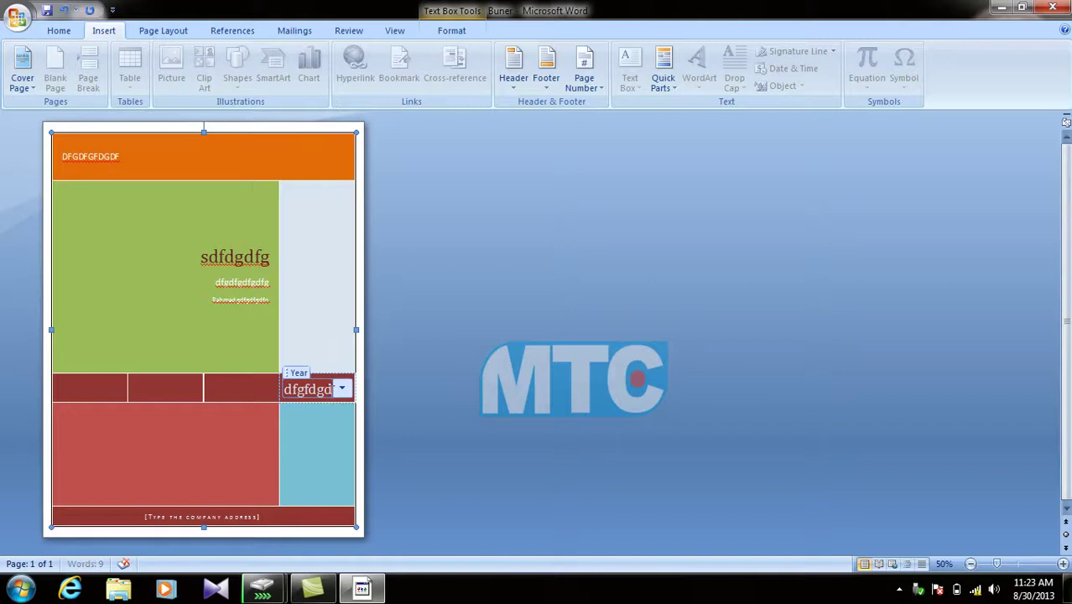
{"action": "left_click", "coordinate": [342, 388]}
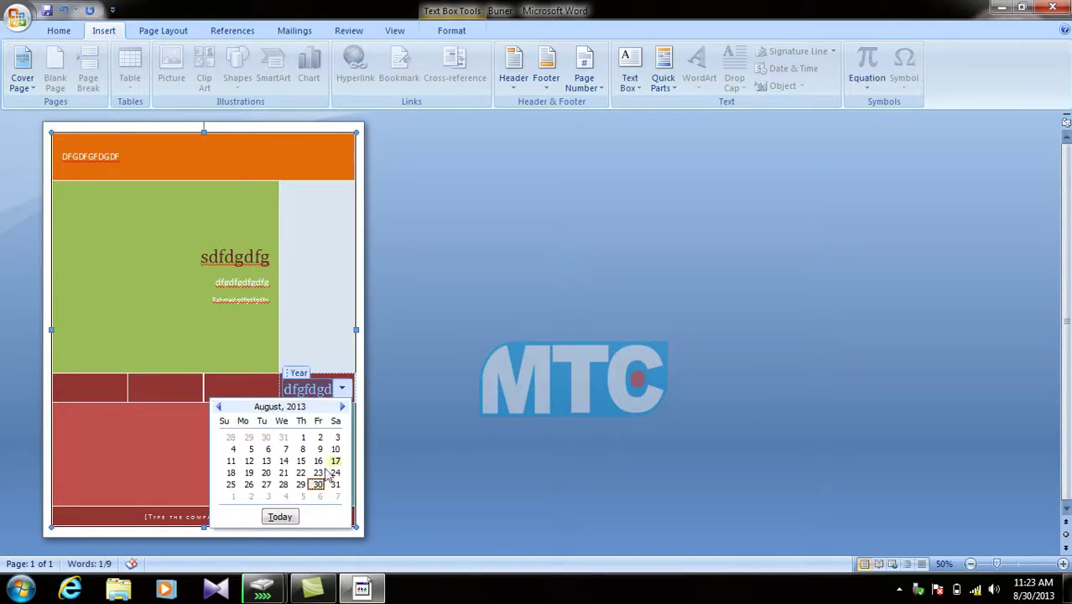
{"action": "left_click", "coordinate": [281, 517]}
{"action": "left_click", "coordinate": [295, 462]}
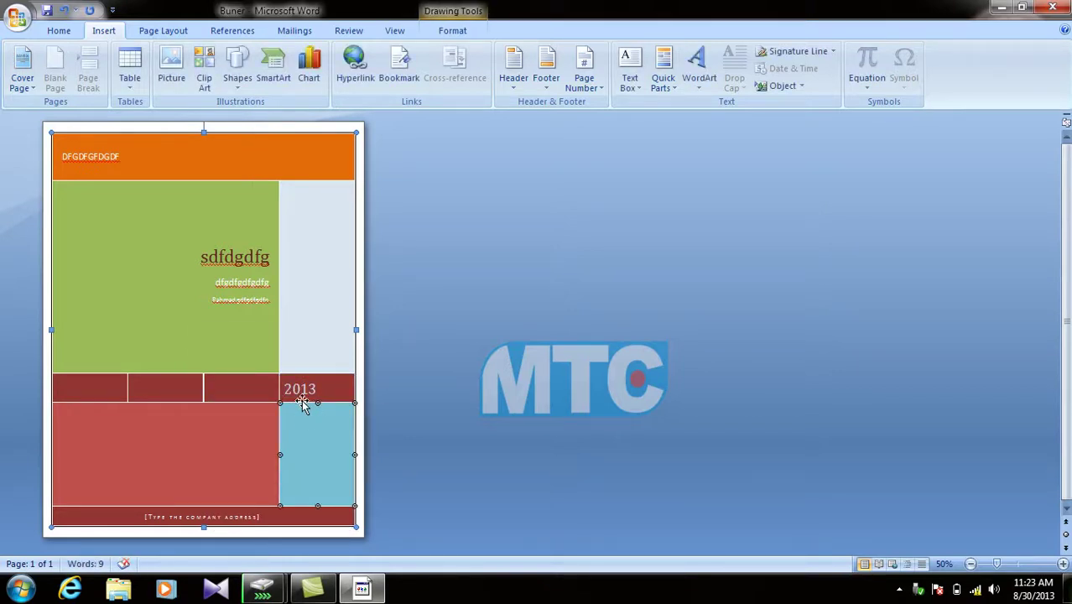
Page the Year calendar ahead to May 2014, then close it leaving 2013
{"action": "left_click", "coordinate": [303, 392]}
{"action": "left_click", "coordinate": [327, 388]}
{"action": "left_click", "coordinate": [328, 407]}
{"action": "left_click", "coordinate": [328, 407]}
{"action": "double_click", "coordinate": [328, 406]}
{"action": "left_click", "coordinate": [328, 406]}
{"action": "left_click", "coordinate": [327, 407]}
{"action": "left_click", "coordinate": [328, 406]}
{"action": "left_click", "coordinate": [328, 407]}
{"action": "left_click", "coordinate": [328, 406]}
{"action": "left_click", "coordinate": [287, 482]}
{"action": "left_click", "coordinate": [183, 398]}
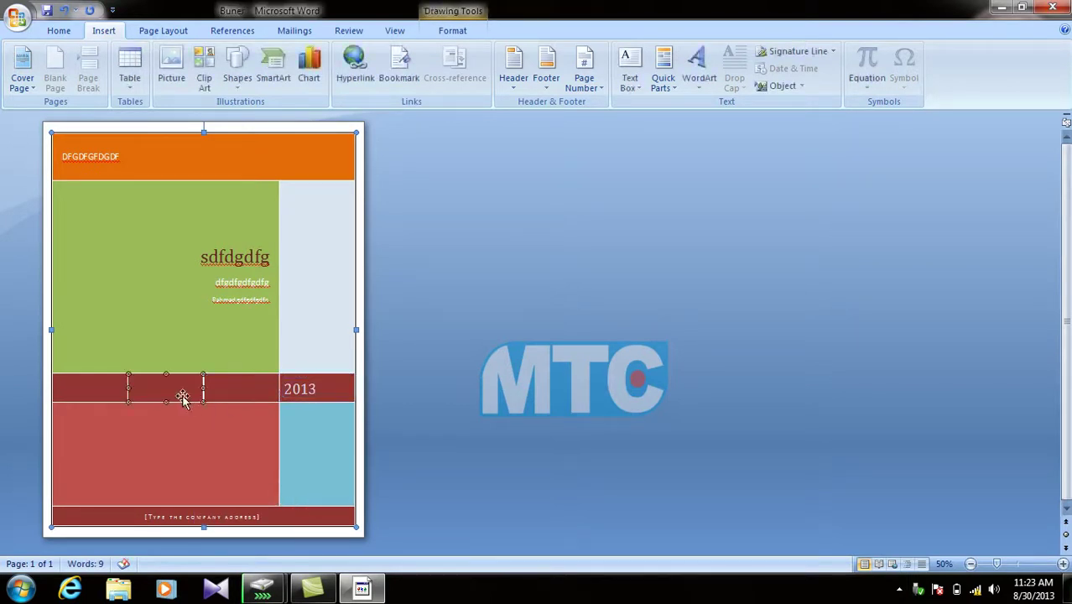
Select the cover page's coloured boxes and the company address placeholder in turn
{"action": "left_click", "coordinate": [262, 387]}
{"action": "left_click", "coordinate": [205, 517]}
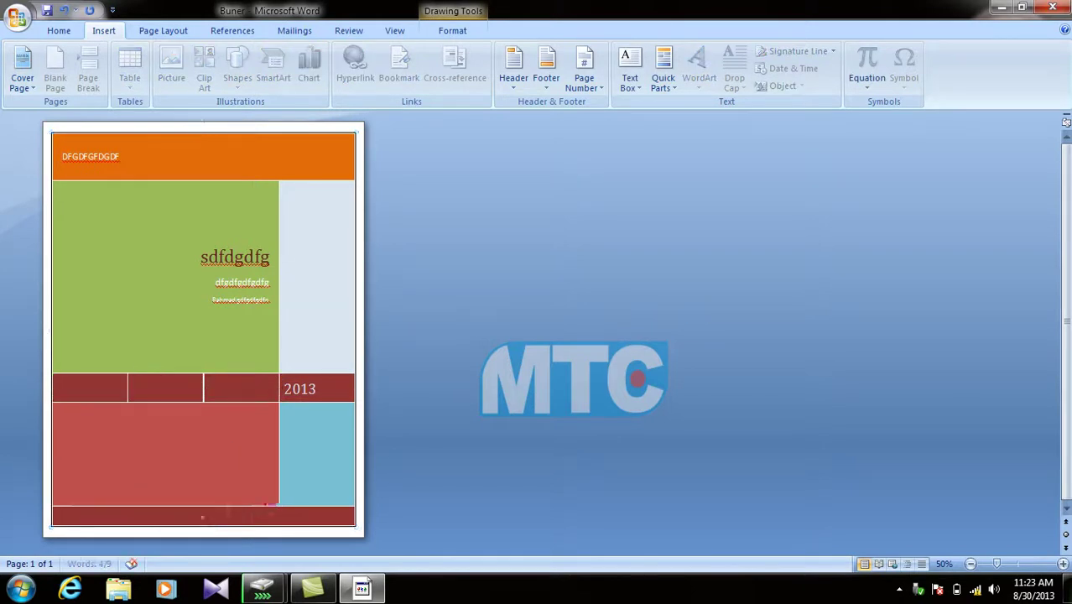
{"action": "left_click", "coordinate": [325, 472]}
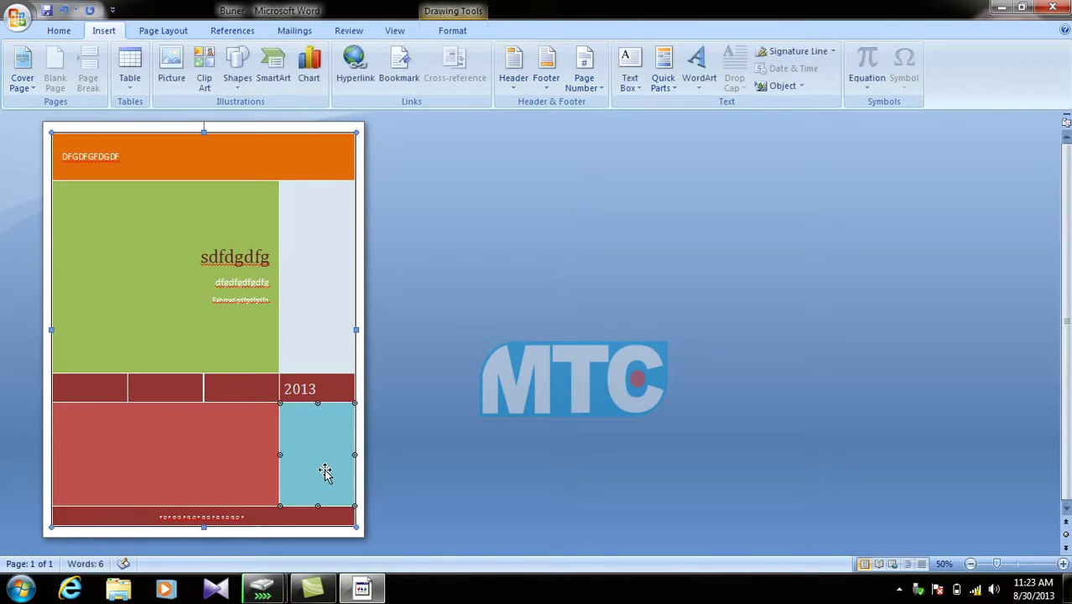
{"action": "left_click", "coordinate": [343, 291]}
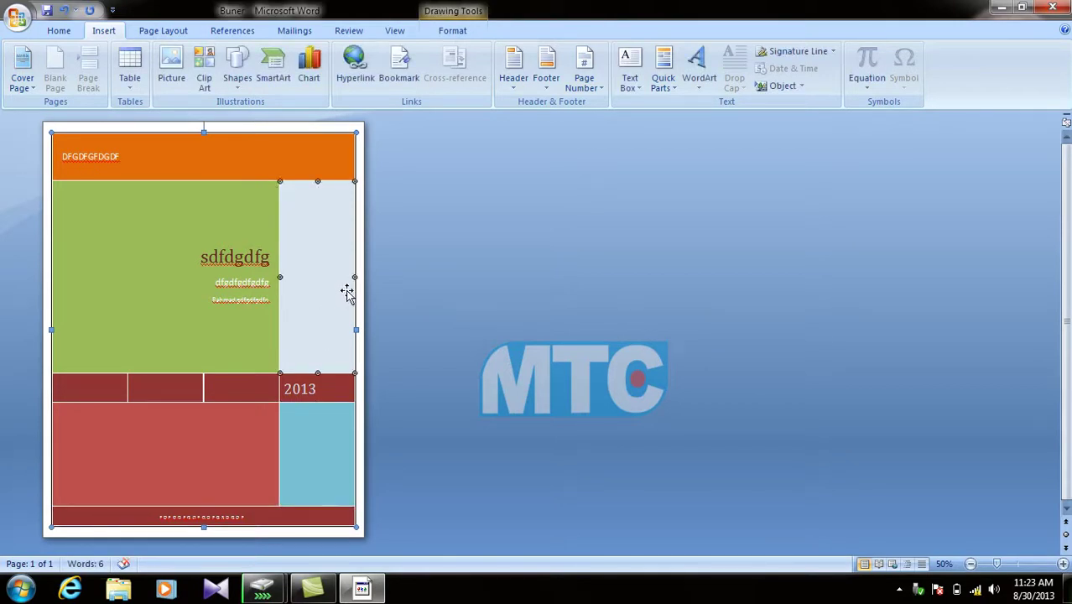
{"action": "left_click", "coordinate": [60, 30]}
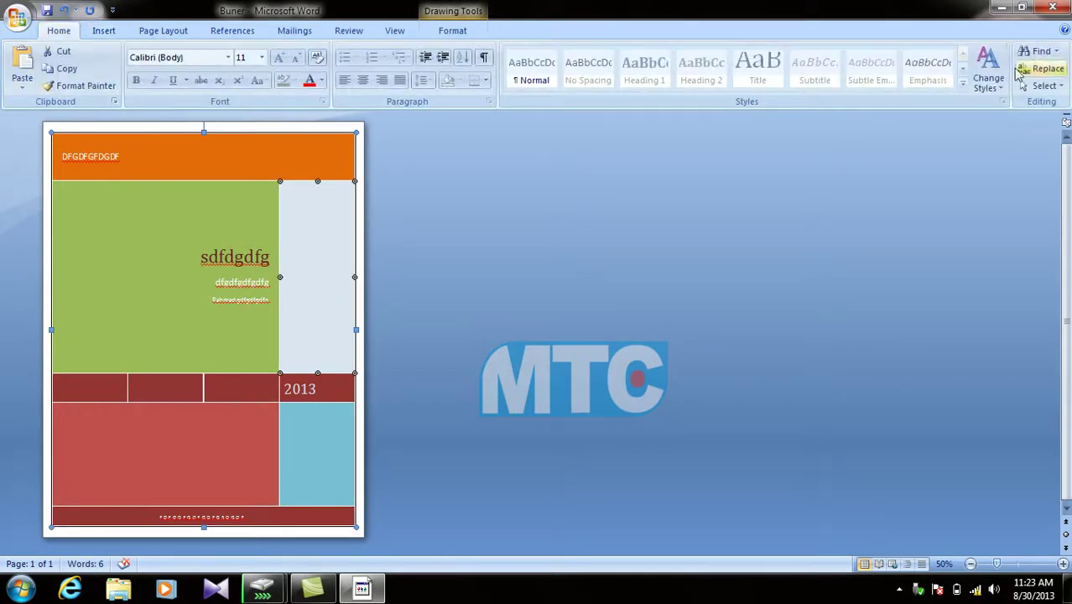
Preview the Change Styles colour themes, keep the original colours, and deselect the cover page shape
{"action": "left_click", "coordinate": [988, 71]}
{"action": "mouse_move", "coordinate": [1007, 122]}
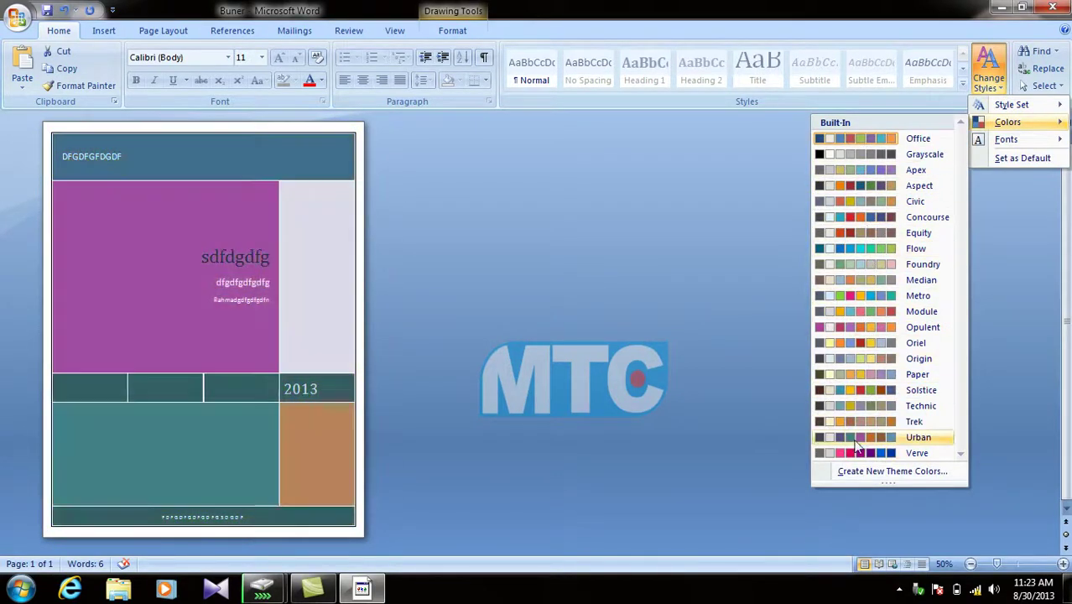
{"action": "left_click", "coordinate": [95, 36]}
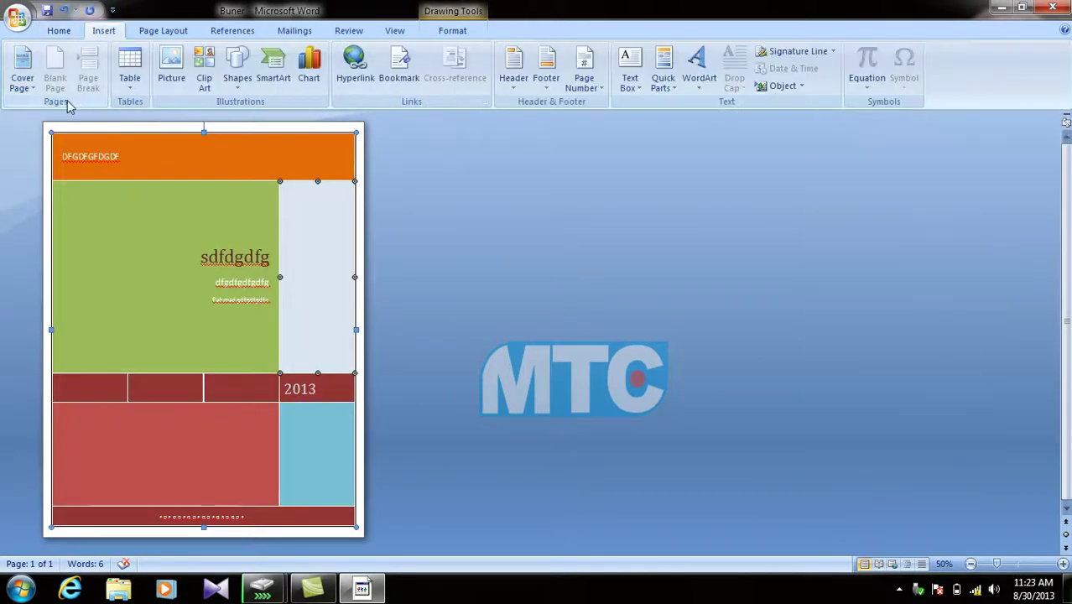
{"action": "left_click", "coordinate": [412, 277]}
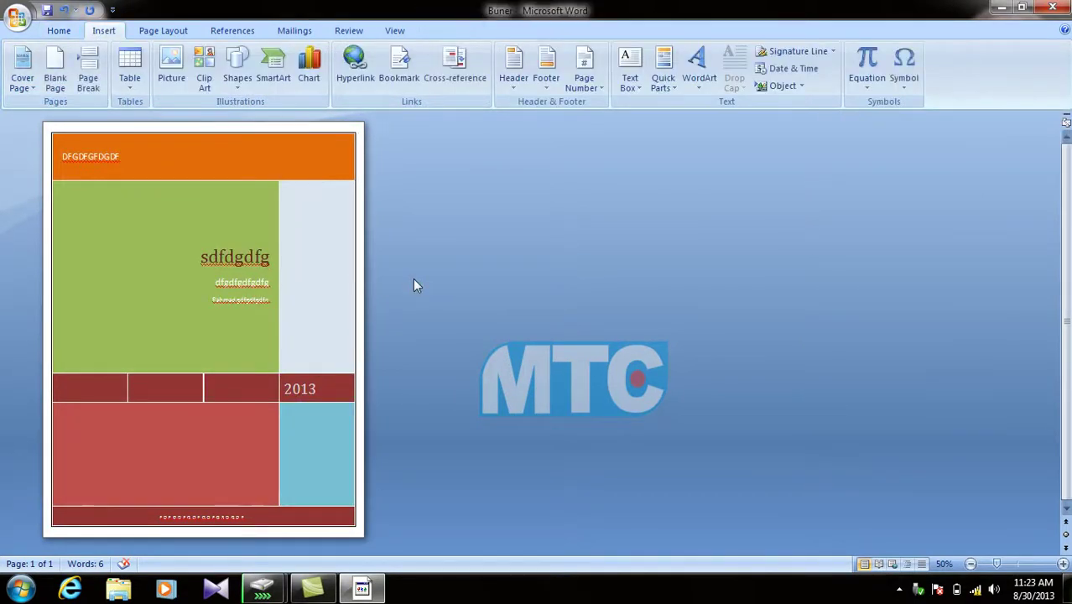
Undo the cover page and paste in the Buner, Swat and Mardan sections, 188 words
{"action": "key", "text": "ctrl+z"}
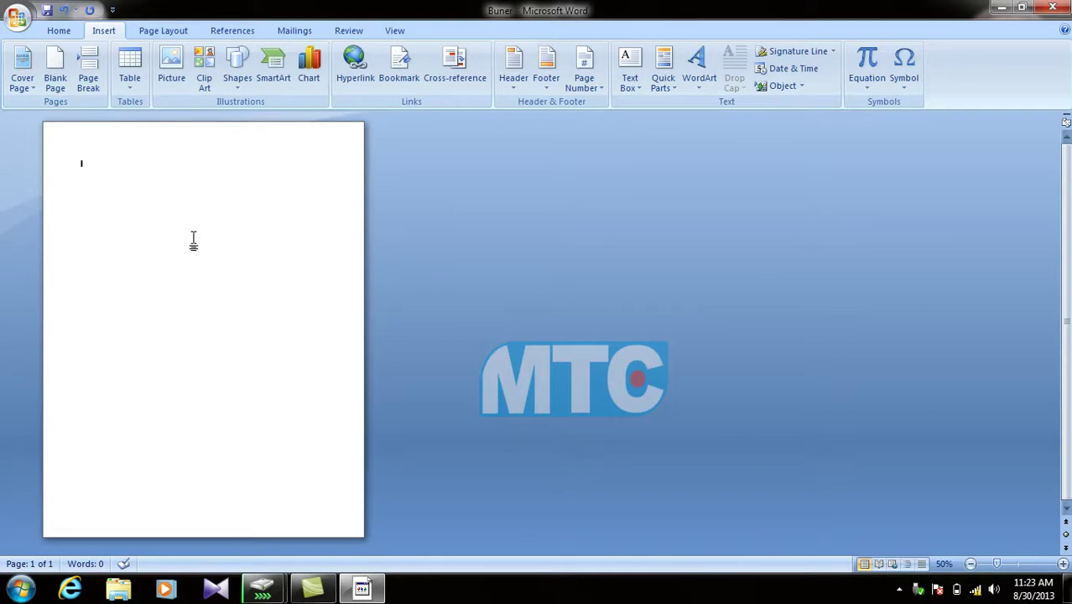
{"action": "scroll", "coordinate": [193, 241], "scroll_direction": "up", "scroll_amount": 4}
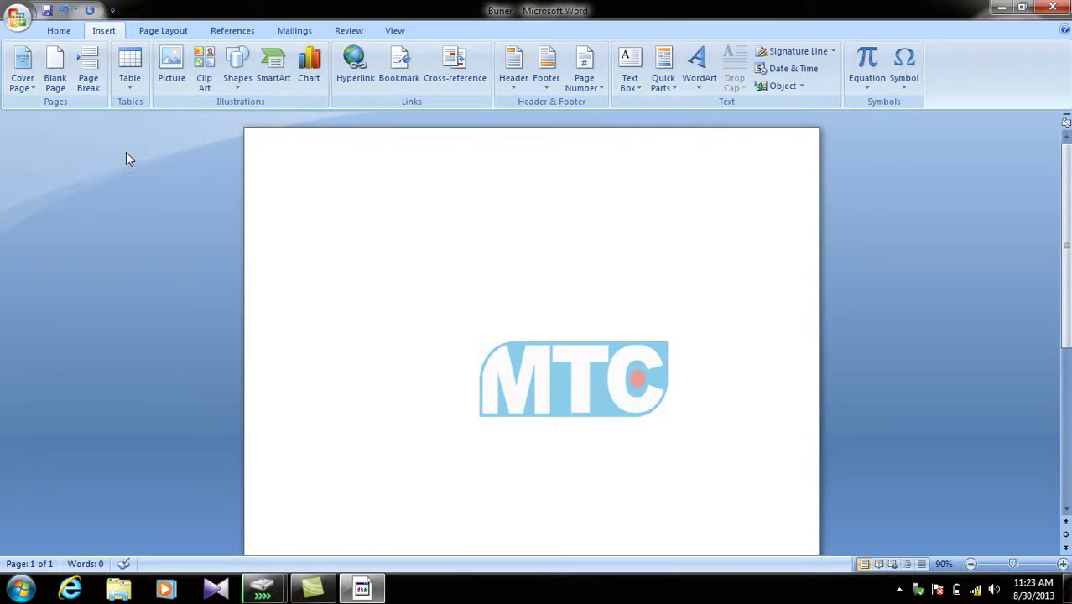
{"action": "type", "text": "Buner: On the Insert tab, the galleries include items that are designed to coordinate with the overall look of your document. You can use these galleries to insert tables, headers, footers, lists, cover pages, and other document building blocks. When you create pictures, charts, or diagrams, they also coordinate with your current document look. Swat: You can easily change the formatting of selected text in the document text by choosing a look for the selected text from the Quick Styles gallery on the Home tab. You can also format text directly by using the other controls on the Home tab. Most controls offer a choice of using the look from the current theme or using a format that you specify directly. Mardan: To change the overall look of your document, choose new Theme elements on the Page Layout tab. To change the looks available in the Quick Style gallery, use the Change Current Quick Style Set command. Both the Themes gallery and the Quick Styles gallery provide reset commands so that you can always restore the look of your document to the original contained in your current template."}
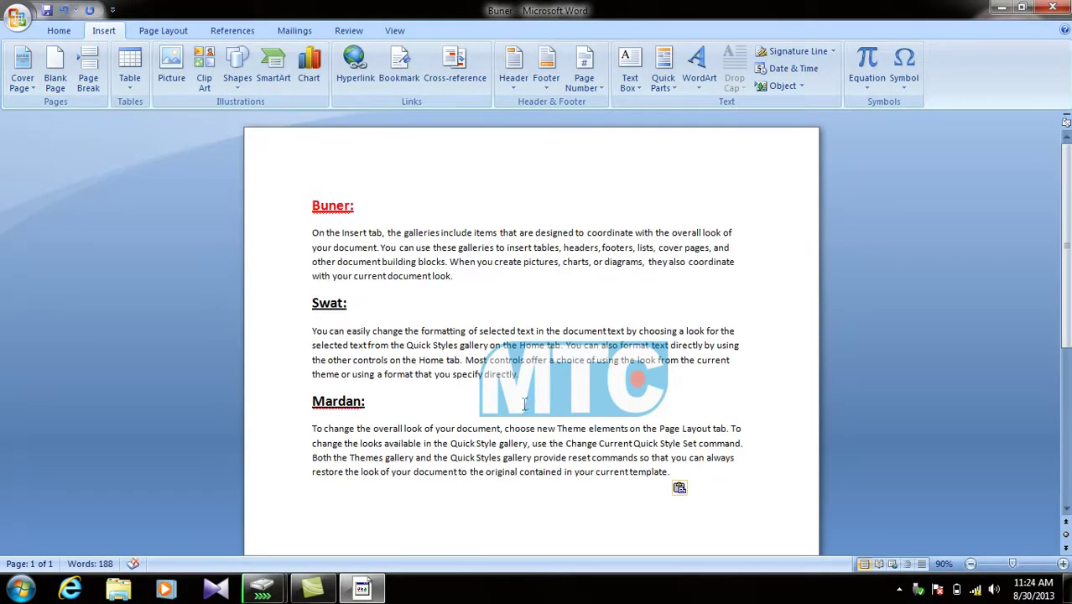
{"action": "scroll", "coordinate": [524, 405], "scroll_direction": "down", "scroll_amount": 3}
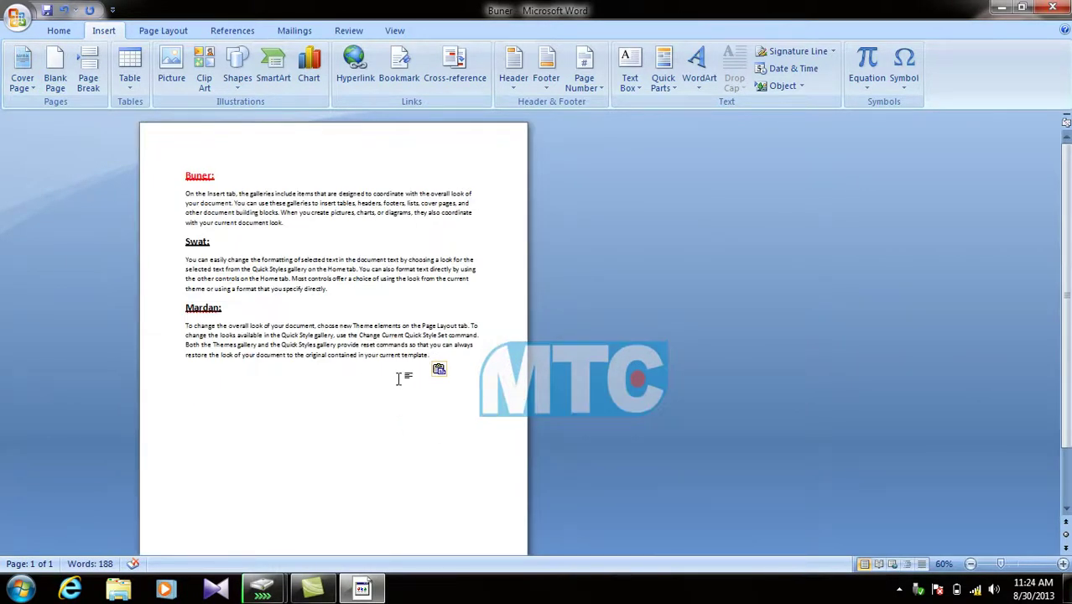
{"action": "triple_click", "coordinate": [142, 297]}
{"action": "left_click", "coordinate": [211, 387]}
{"action": "right_click", "coordinate": [203, 376]}
{"action": "left_click", "coordinate": [670, 365]}
{"action": "scroll", "coordinate": [434, 428], "scroll_direction": "down", "scroll_amount": 2}
{"action": "scroll", "coordinate": [269, 369], "scroll_direction": "up", "scroll_amount": 1}
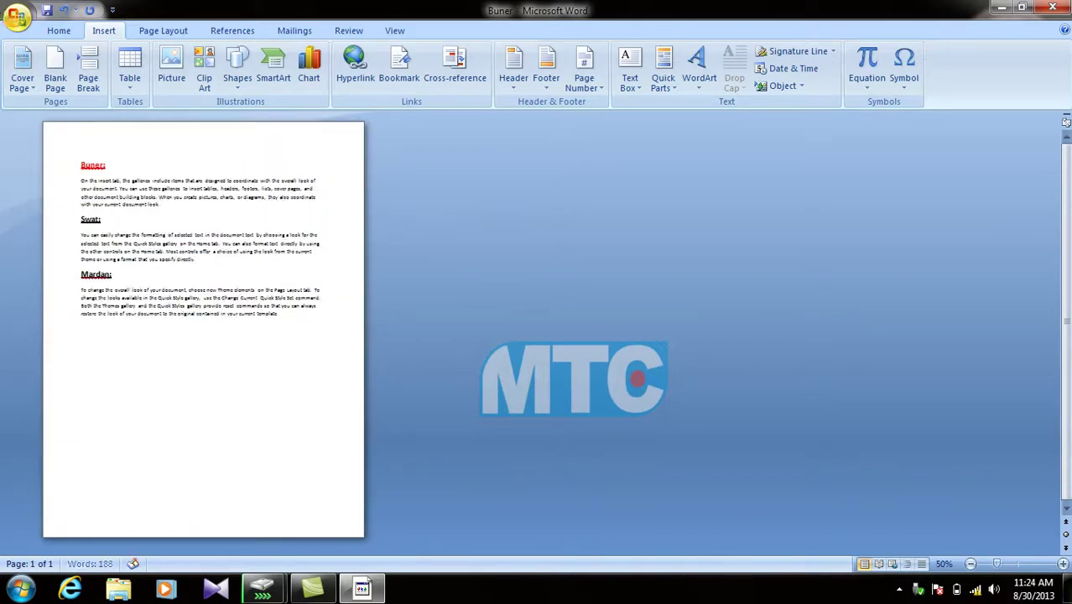
{"action": "key", "text": "ctrl+Return"}
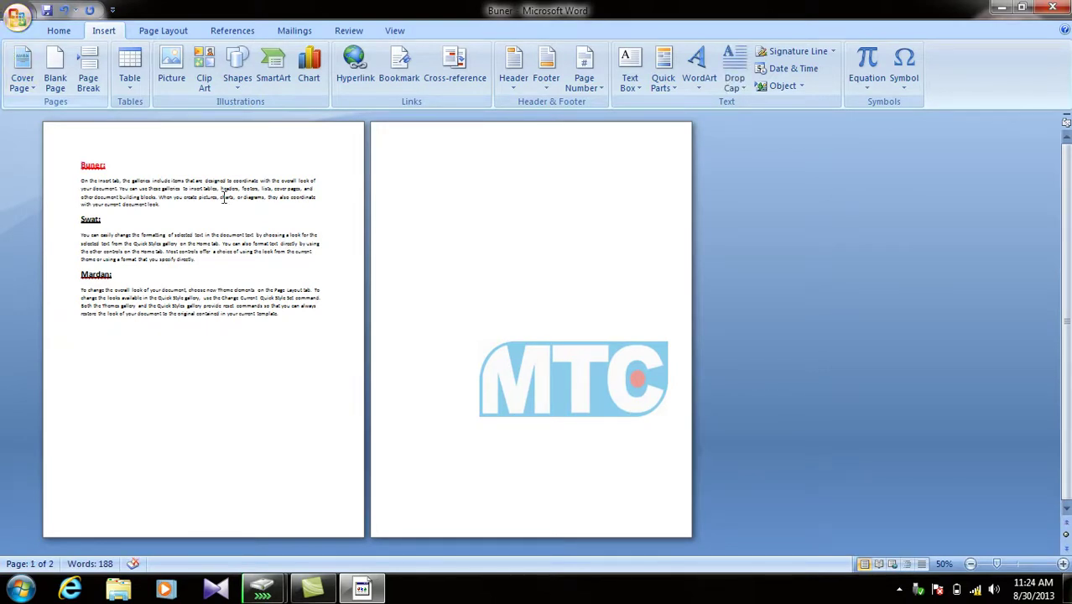
{"action": "key", "text": "BackSpace"}
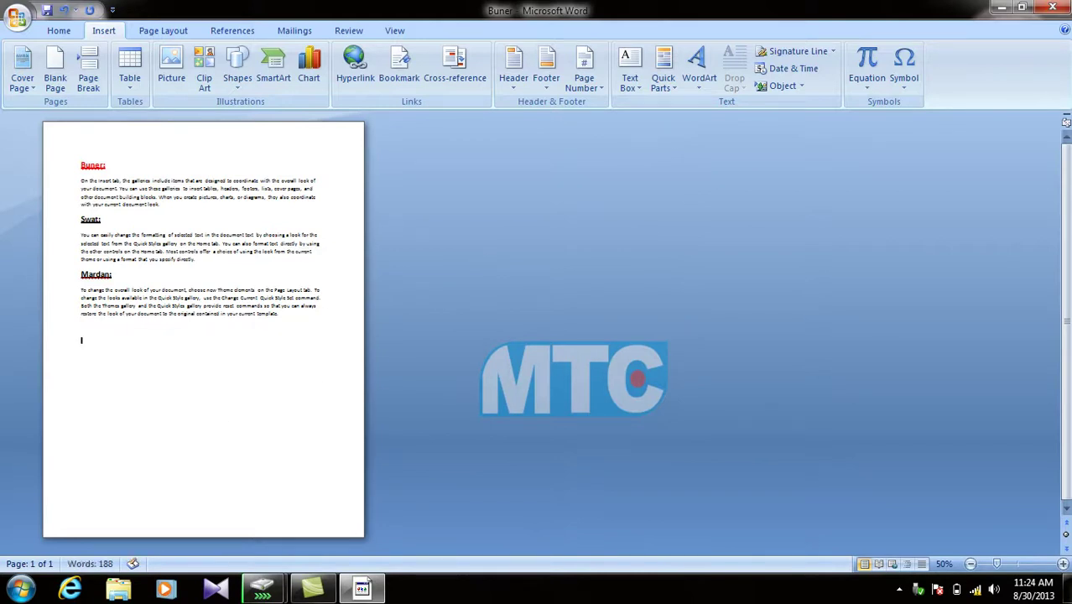
{"action": "key", "text": "BackSpace"}
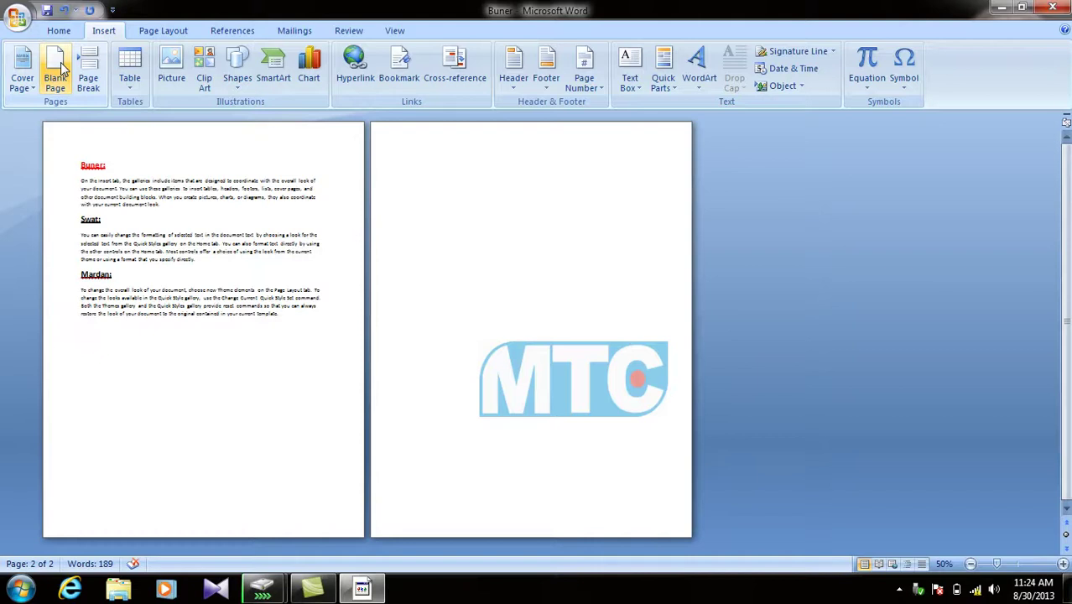
{"action": "left_click", "coordinate": [63, 72]}
{"action": "key", "text": "BackSpace"}
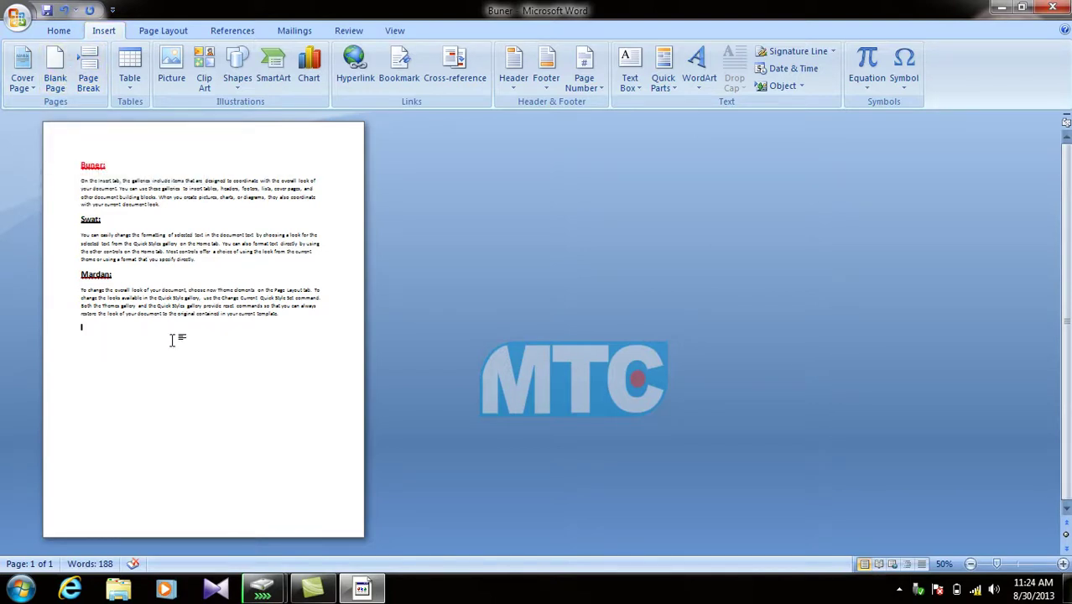
{"action": "key", "text": "ctrl+Return"}
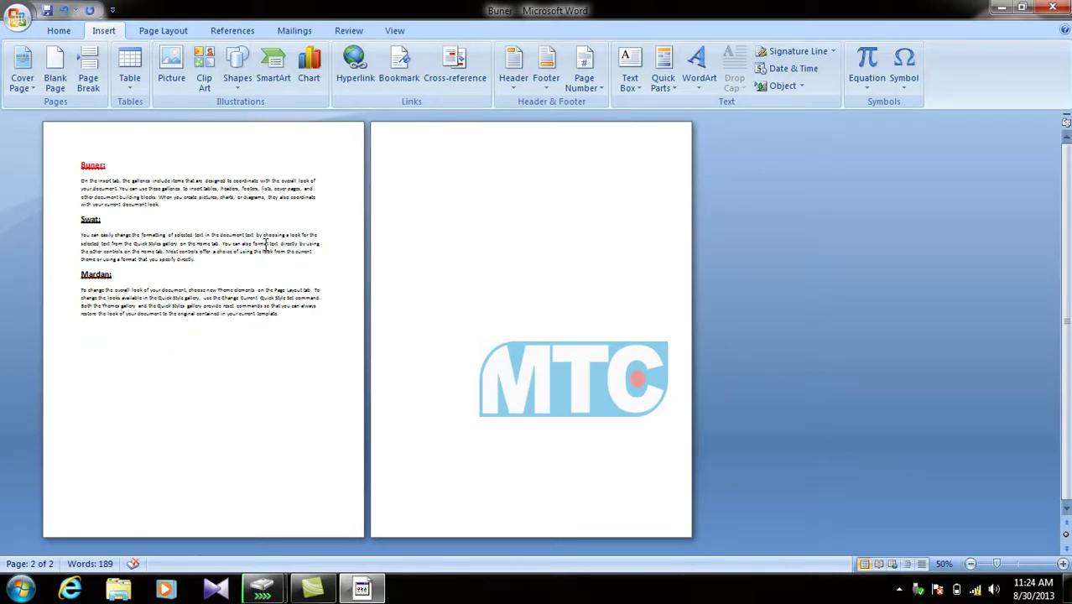
{"action": "key", "text": "BackSpace"}
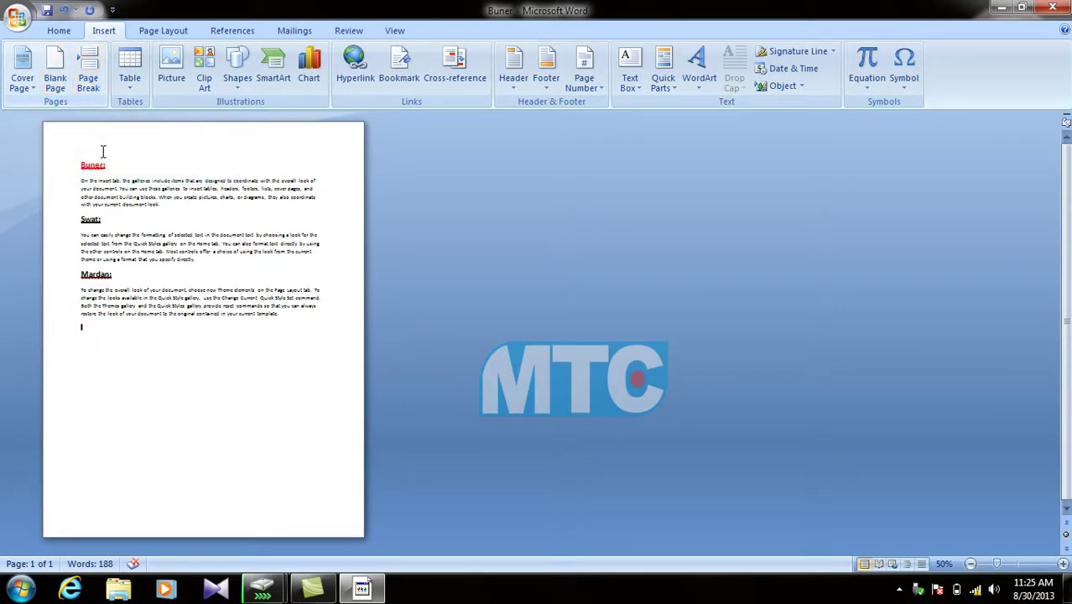
{"action": "scroll", "coordinate": [400, 243], "scroll_direction": "up", "scroll_amount": 3}
{"action": "left_click_drag", "start_coordinate": [378, 193], "coordinate": [303, 186]}
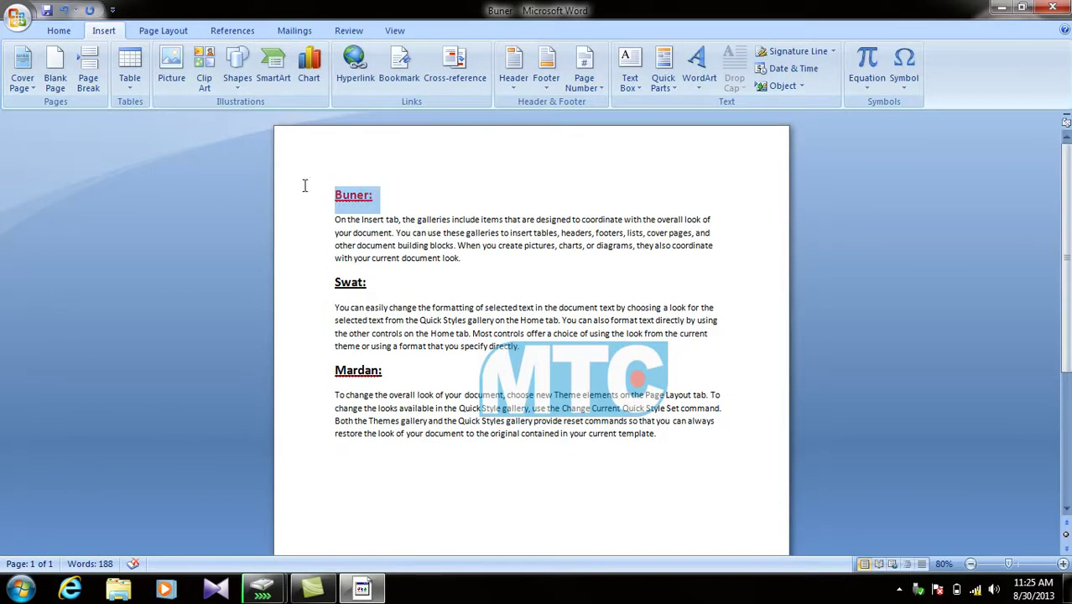
{"action": "left_click_drag", "start_coordinate": [367, 279], "coordinate": [287, 271]}
{"action": "left_click_drag", "start_coordinate": [393, 373], "coordinate": [332, 369]}
{"action": "left_click", "coordinate": [445, 409]}
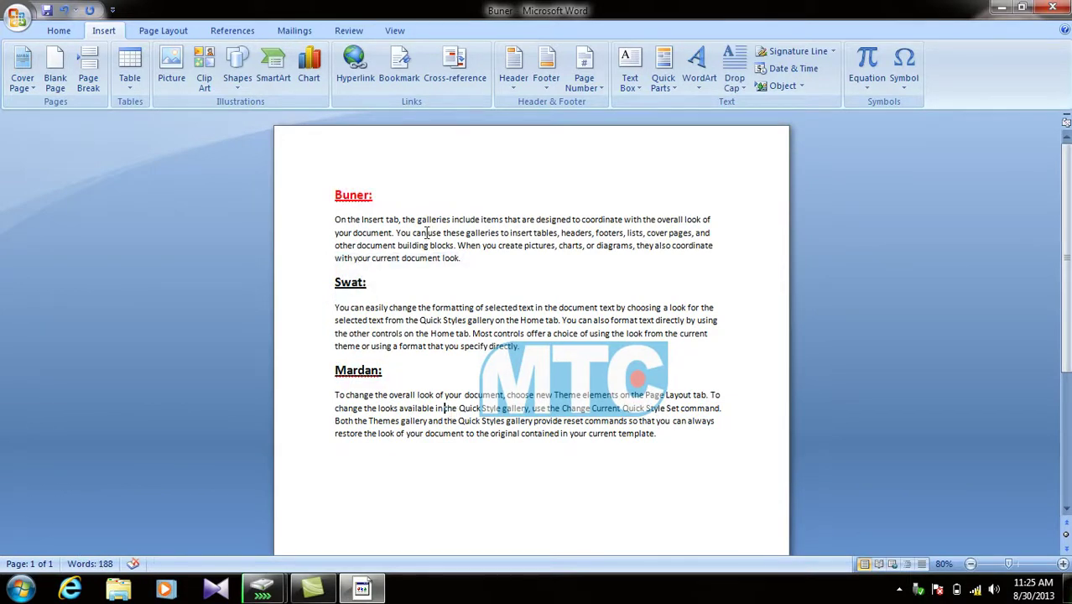
{"action": "left_click", "coordinate": [460, 259]}
{"action": "left_click_drag", "start_coordinate": [463, 258], "coordinate": [275, 161]}
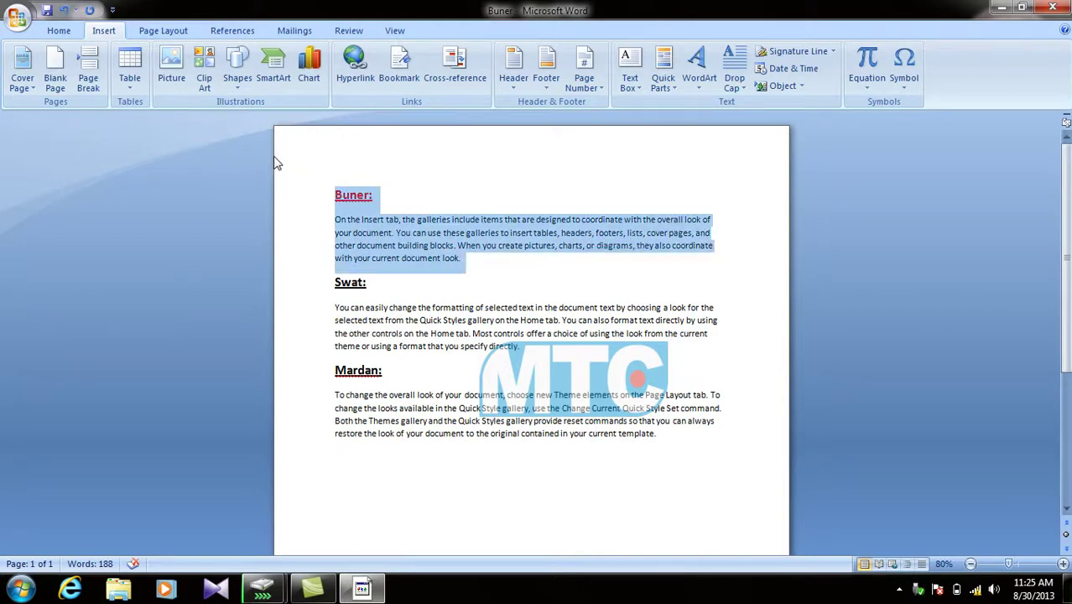
{"action": "left_click", "coordinate": [434, 292]}
{"action": "left_click_drag", "start_coordinate": [467, 259], "coordinate": [292, 171]}
{"action": "left_click_drag", "start_coordinate": [523, 346], "coordinate": [319, 285]}
{"action": "left_click", "coordinate": [376, 351]}
{"action": "left_click", "coordinate": [432, 371]}
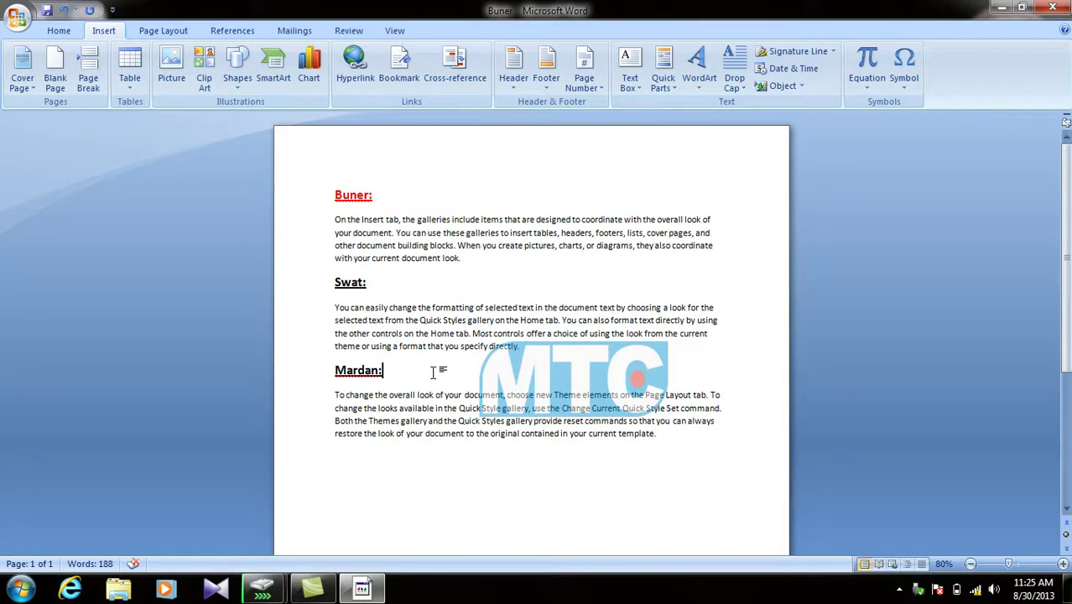
{"action": "scroll", "coordinate": [433, 372], "scroll_direction": "down", "scroll_amount": 1, "text": "ctrl"}
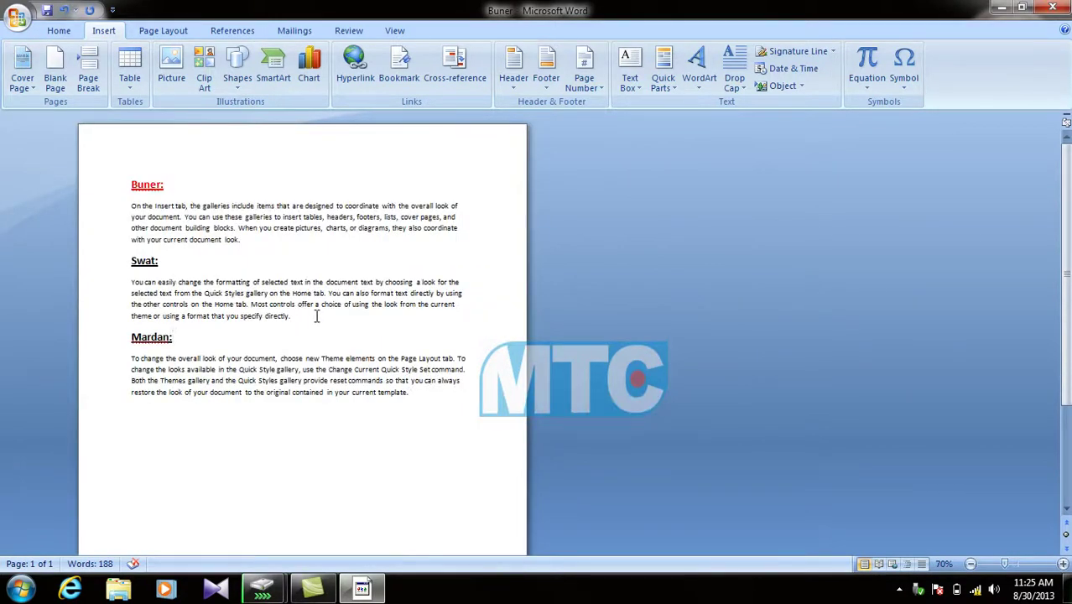
{"action": "scroll", "coordinate": [242, 266], "scroll_direction": "down", "scroll_amount": 1, "text": "ctrl"}
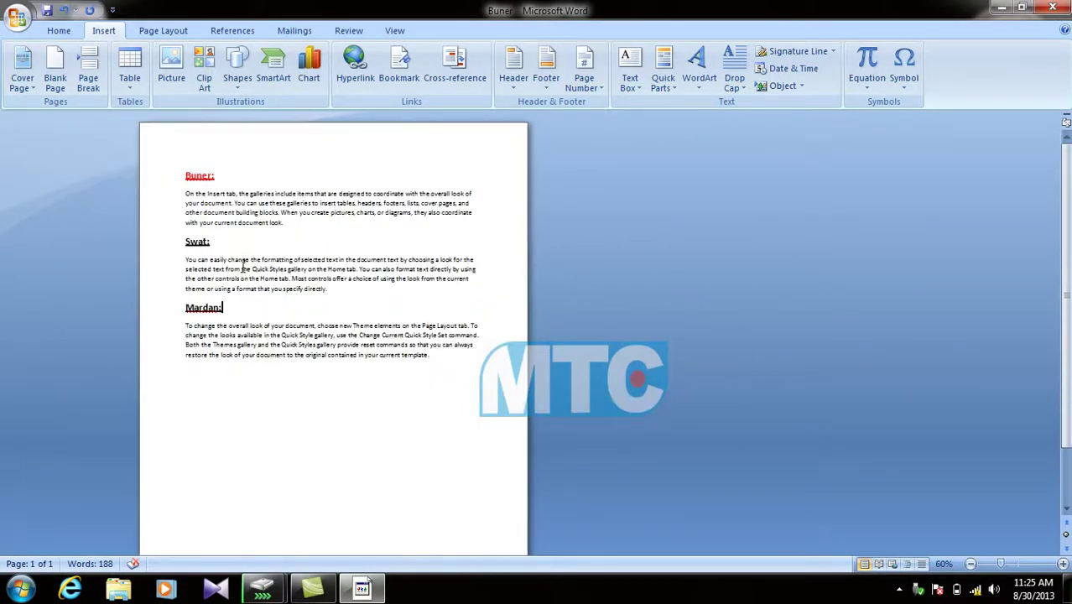
{"action": "left_click", "coordinate": [296, 224]}
{"action": "scroll", "coordinate": [296, 224], "scroll_direction": "down", "scroll_amount": 1, "text": "ctrl"}
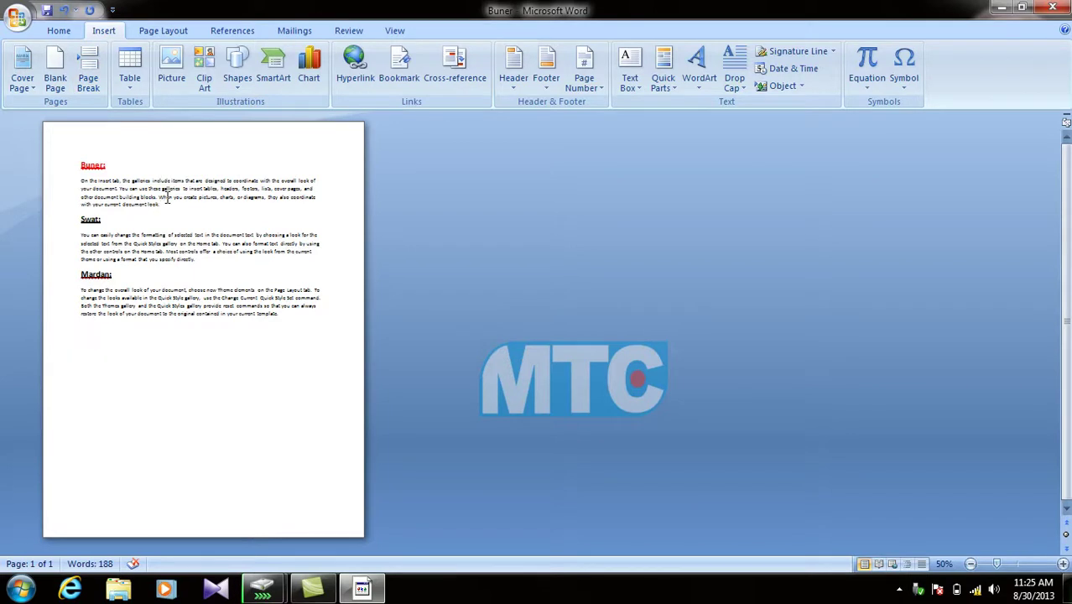
{"action": "left_click_drag", "start_coordinate": [167, 196], "coordinate": [48, 157]}
{"action": "left_click_drag", "start_coordinate": [80, 219], "coordinate": [271, 339]}
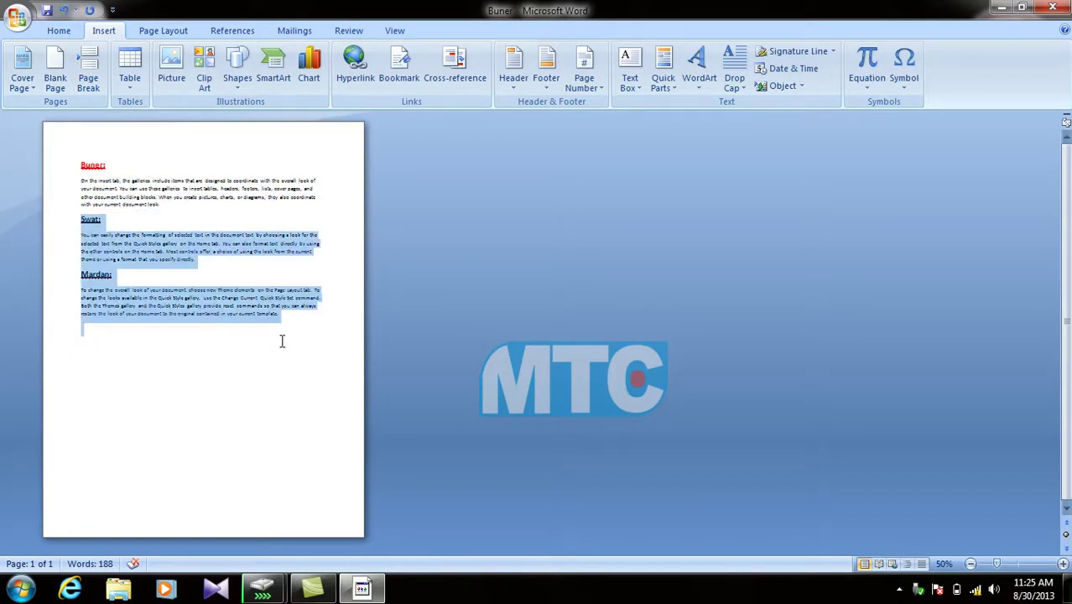
{"action": "left_click", "coordinate": [186, 205]}
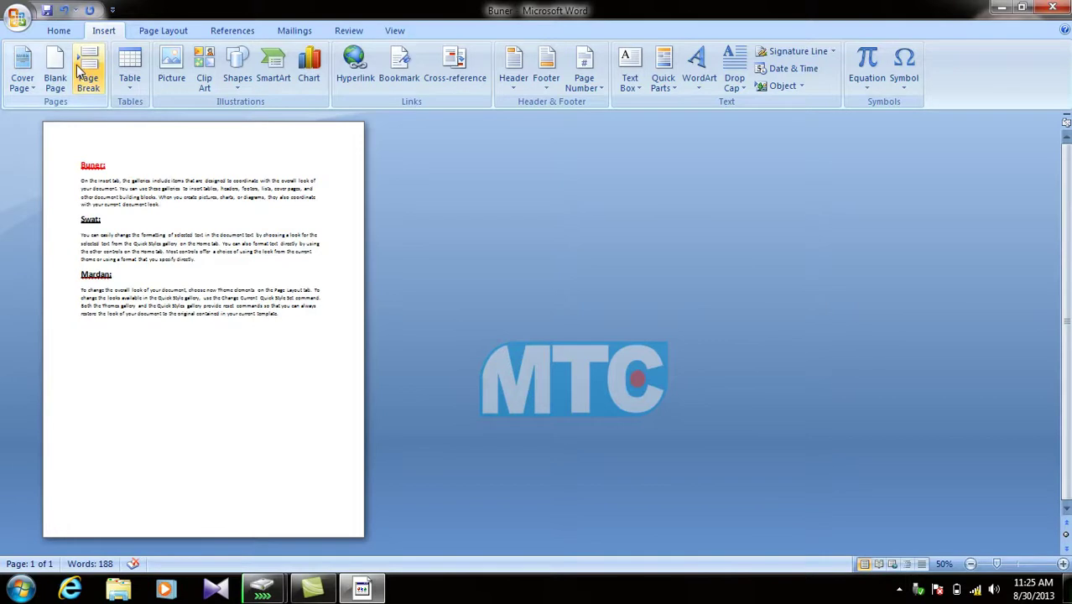
{"action": "left_click", "coordinate": [84, 72]}
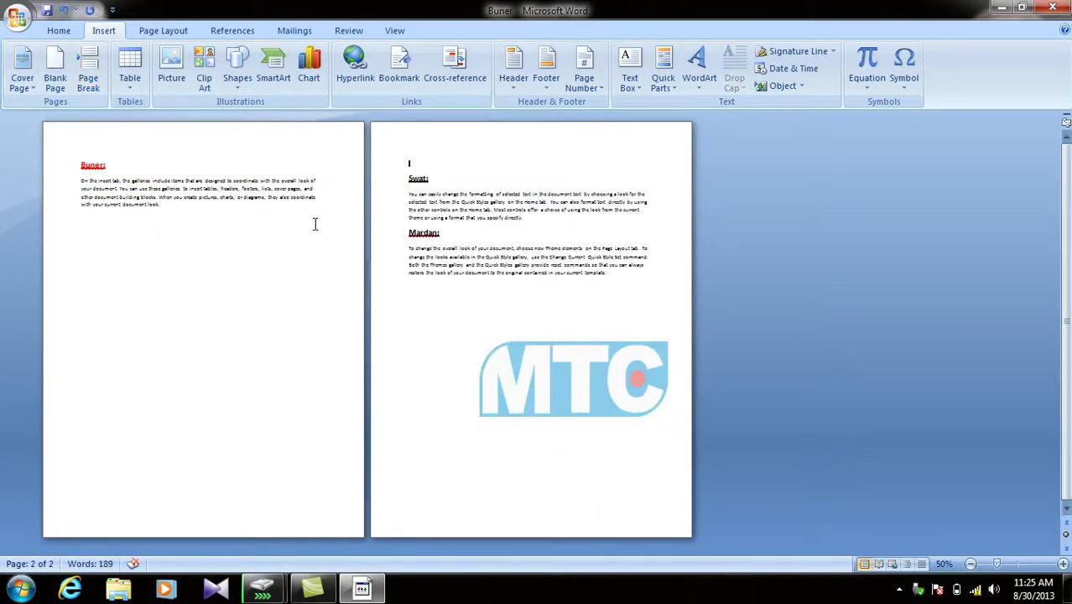
{"action": "left_click", "coordinate": [527, 217]}
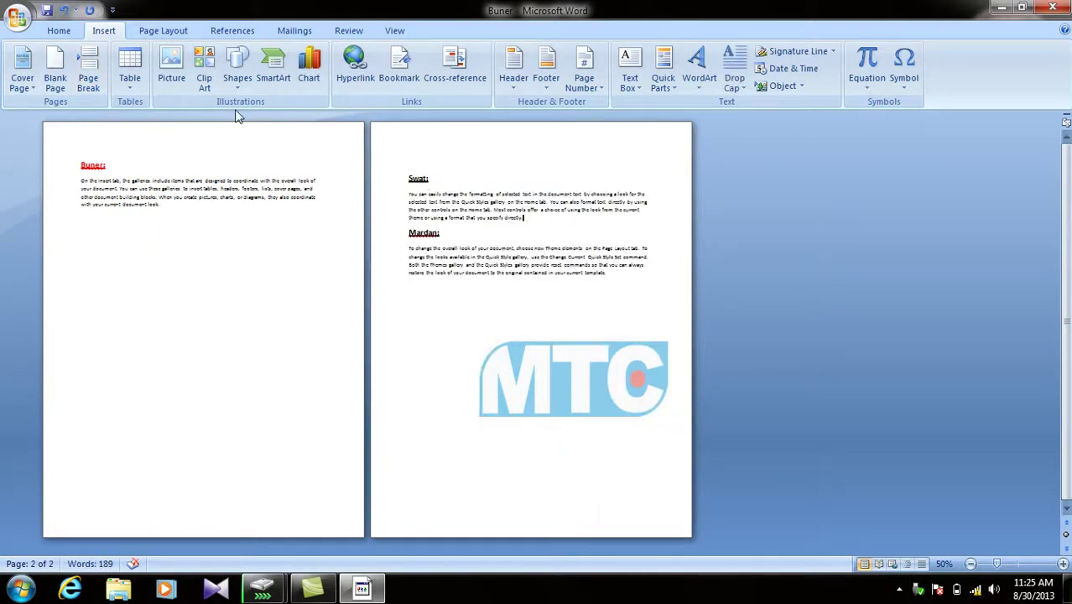
{"action": "left_click", "coordinate": [88, 73]}
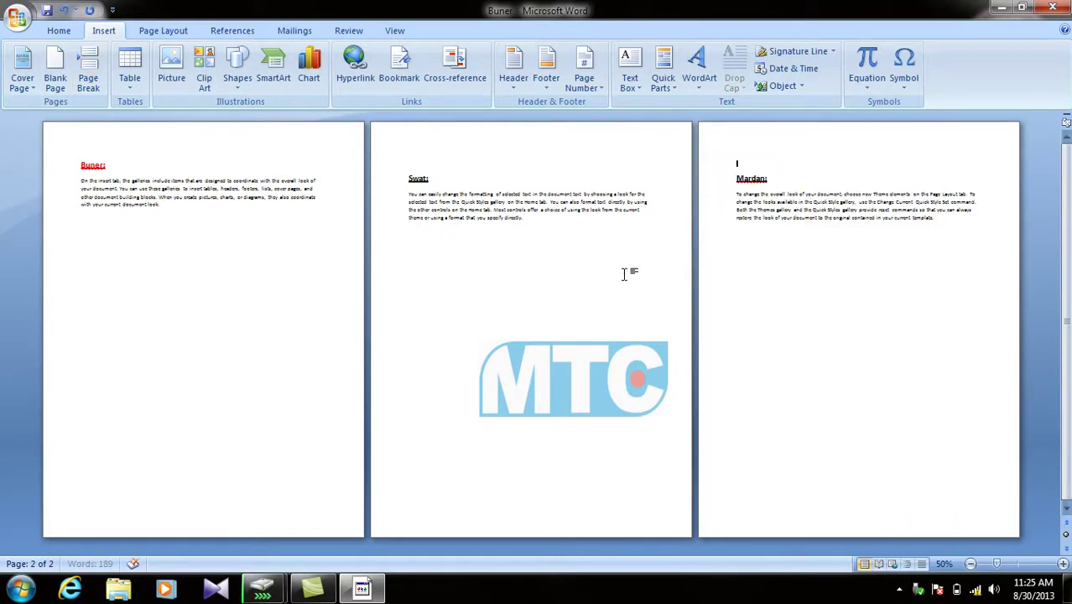
{"action": "key", "text": "ctrl+a"}
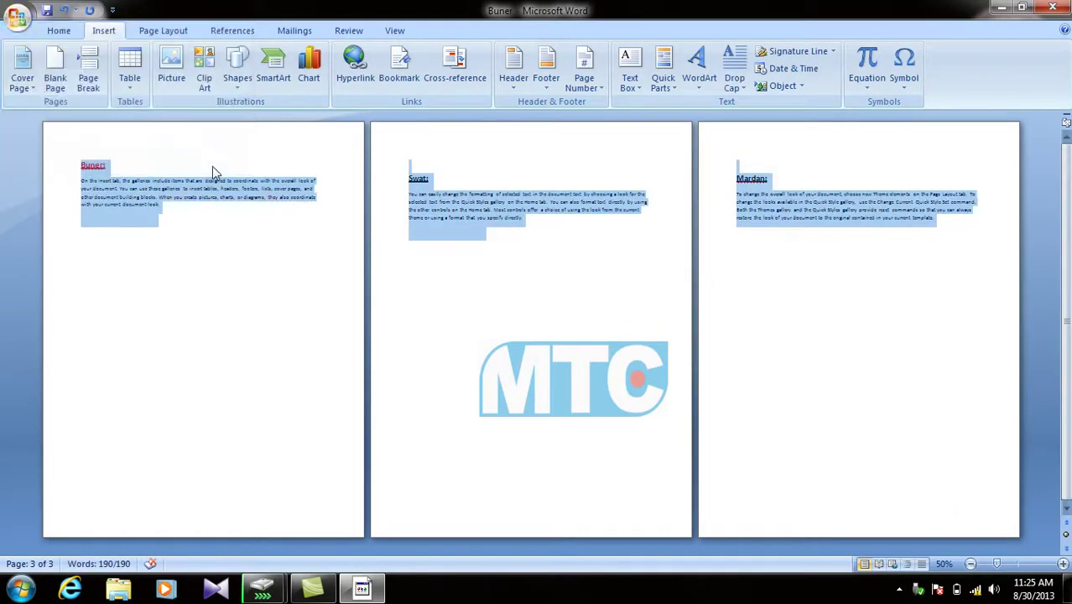
{"action": "key", "text": "ctrl+End"}
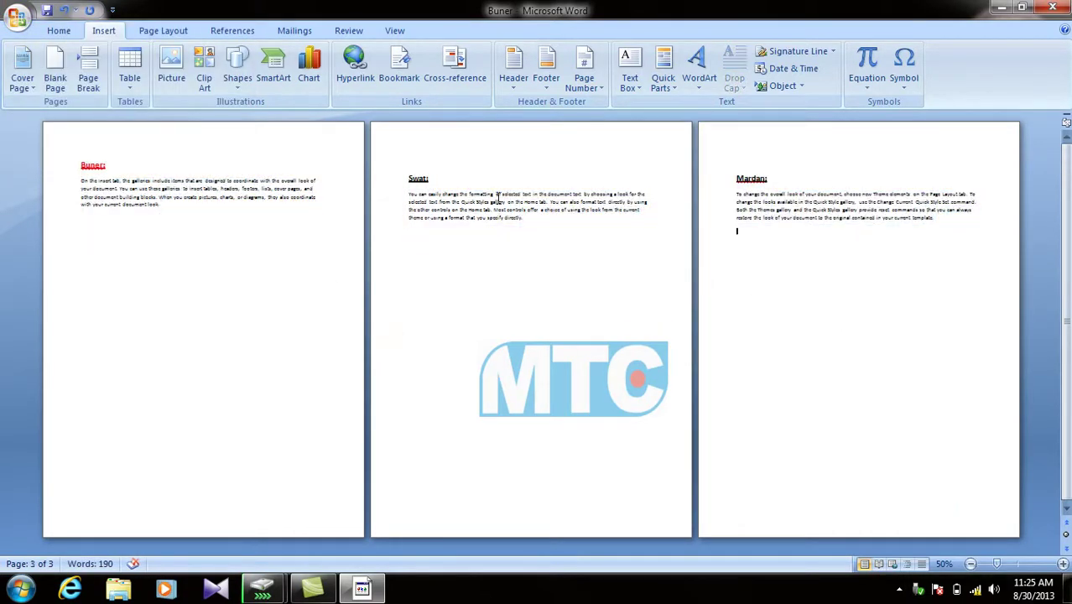
{"action": "key", "text": "ctrl+z"}
{"action": "key", "text": "ctrl+z"}
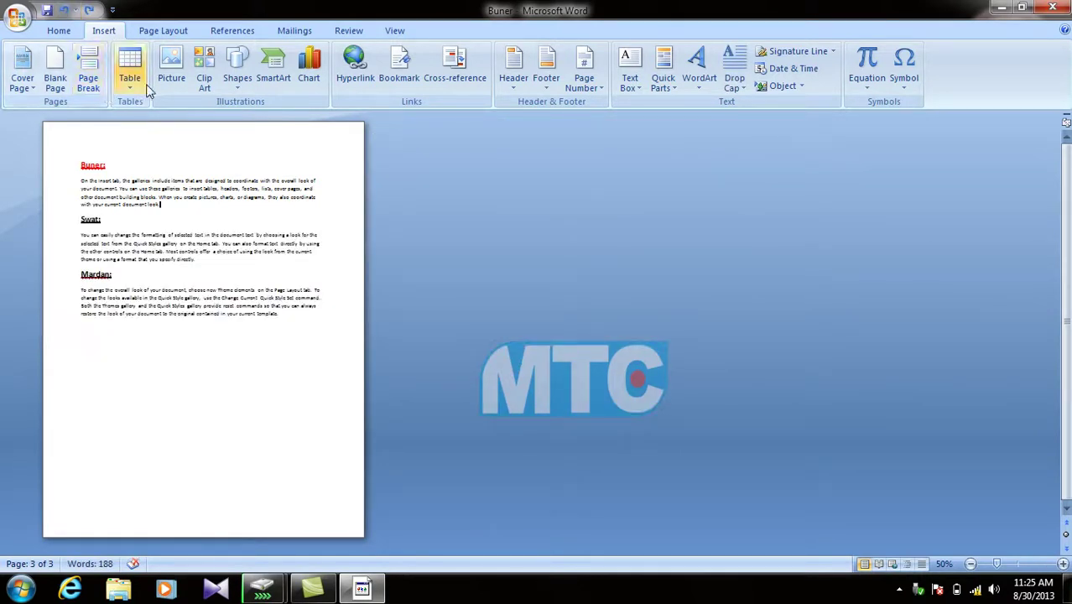
{"action": "left_click_drag", "start_coordinate": [325, 358], "coordinate": [3, 12]}
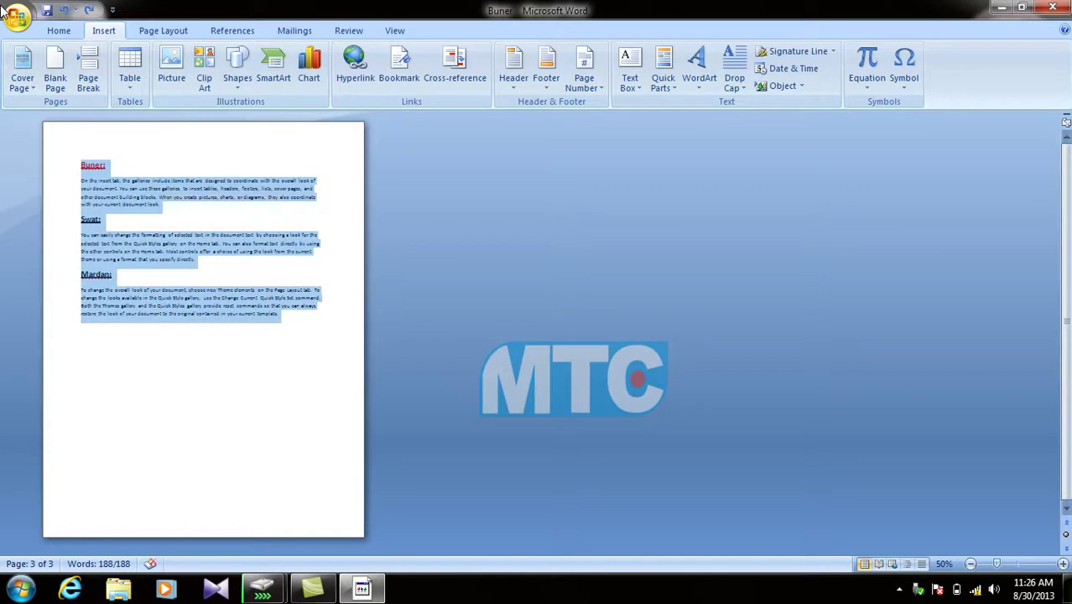
{"action": "key", "text": "ctrl+v"}
{"action": "left_click_drag", "start_coordinate": [304, 328], "coordinate": [82, 175]}
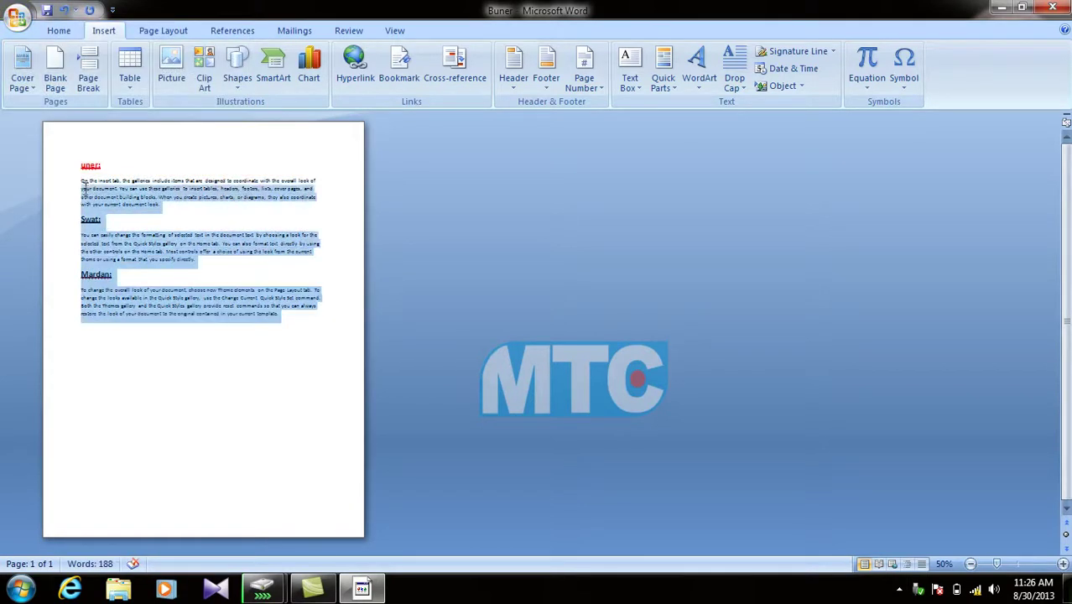
{"action": "key", "text": "Delete"}
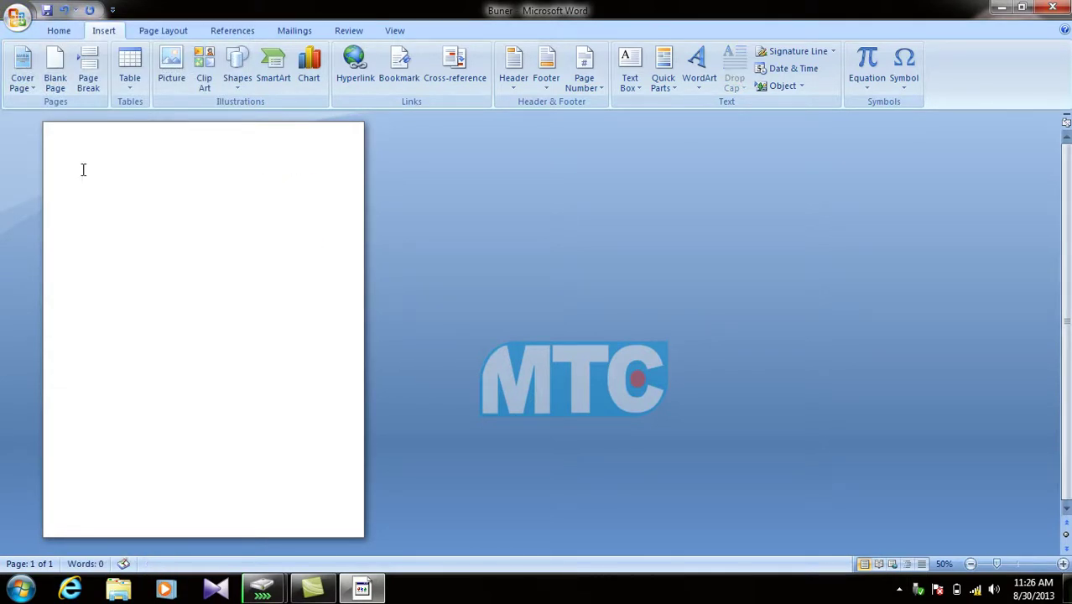
{"action": "scroll", "coordinate": [139, 279], "scroll_direction": "up", "scroll_amount": 7}
{"action": "scroll", "coordinate": [172, 206], "scroll_direction": "down", "scroll_amount": 2}
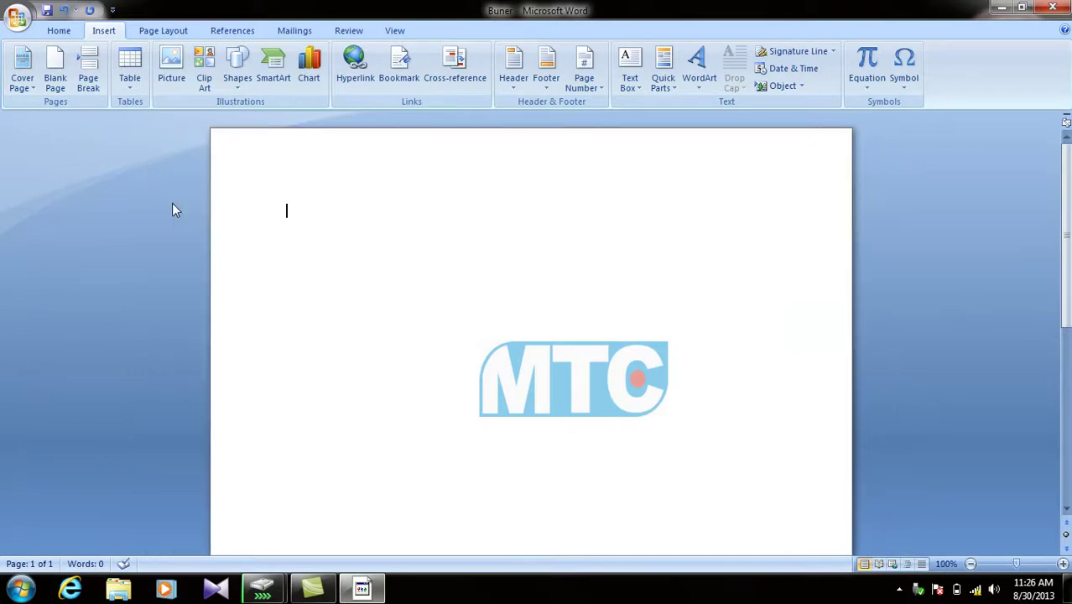
{"action": "scroll", "coordinate": [242, 243], "scroll_direction": "down", "scroll_amount": 1}
{"action": "left_click", "coordinate": [126, 96]}
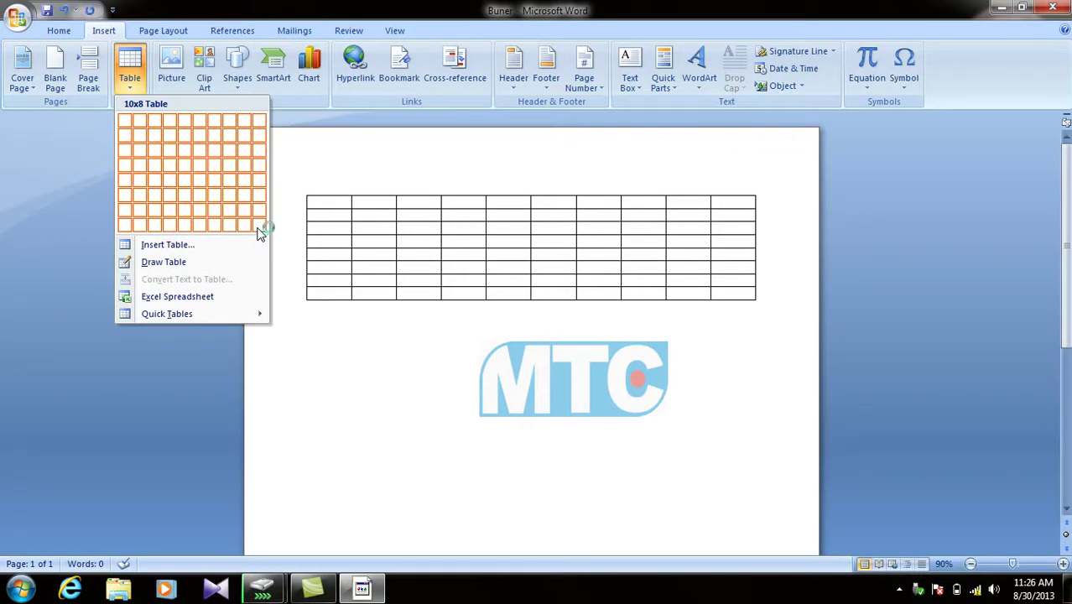
{"action": "left_click", "coordinate": [258, 228]}
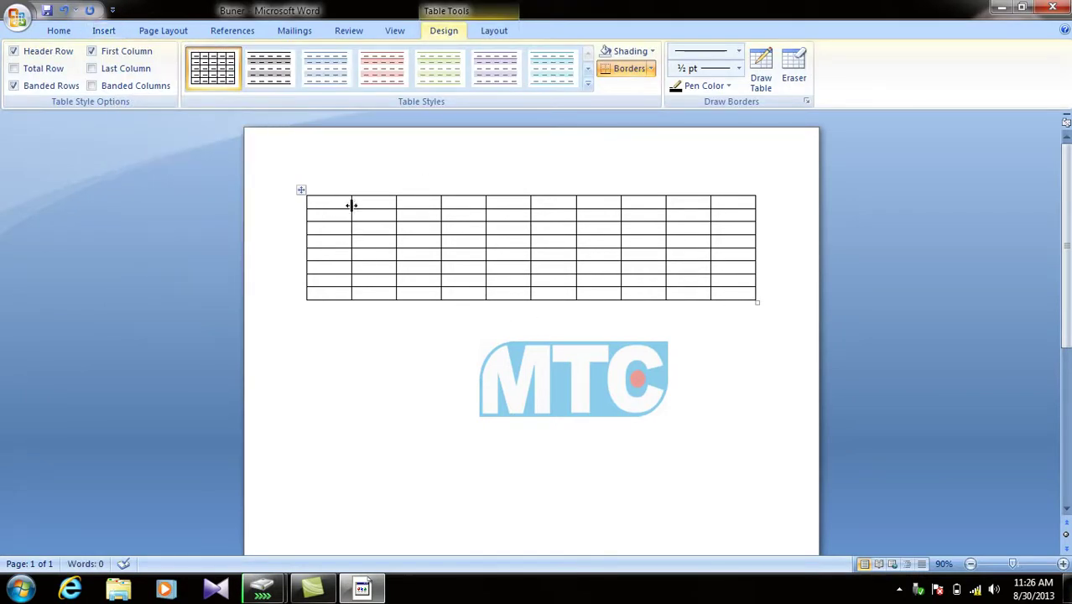
{"action": "right_click", "coordinate": [304, 193]}
{"action": "left_click", "coordinate": [313, 202]}
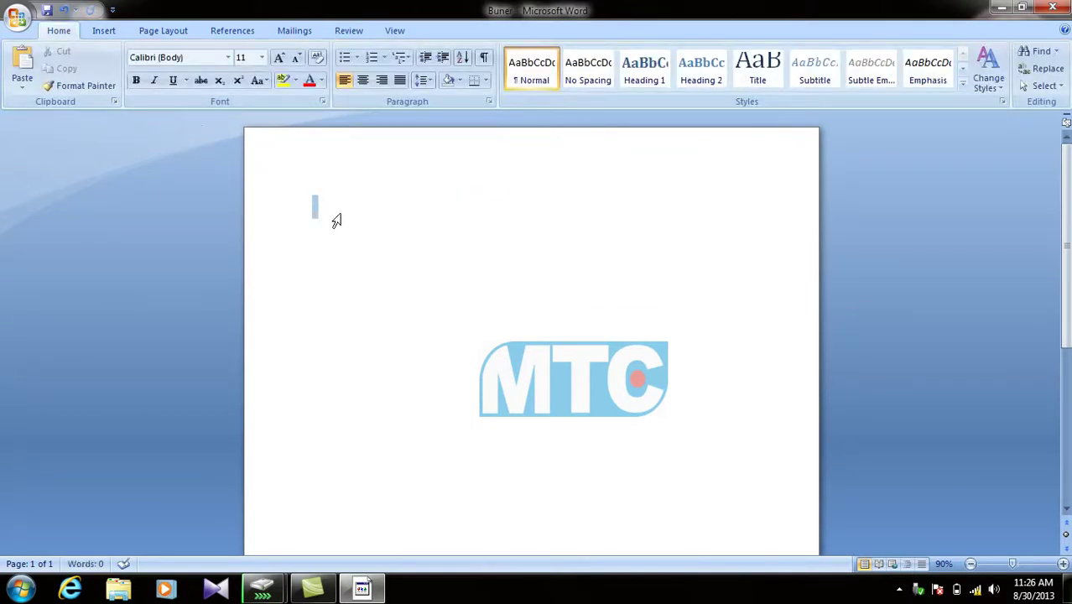
Open the Insert Table dialog from the Table menu and move it lower on screen
{"action": "left_click", "coordinate": [104, 32]}
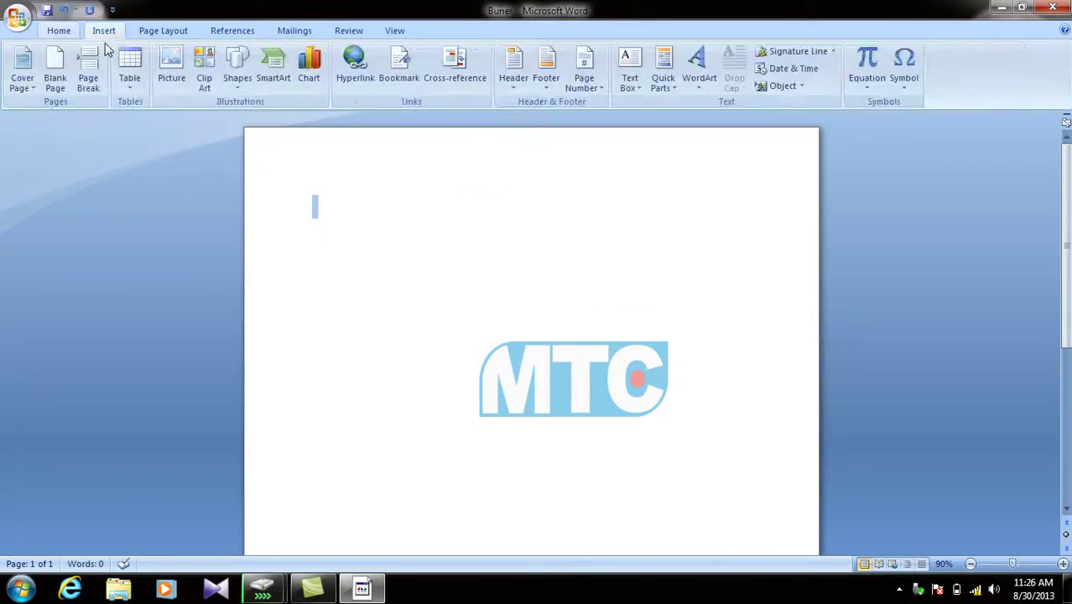
{"action": "left_click", "coordinate": [130, 79]}
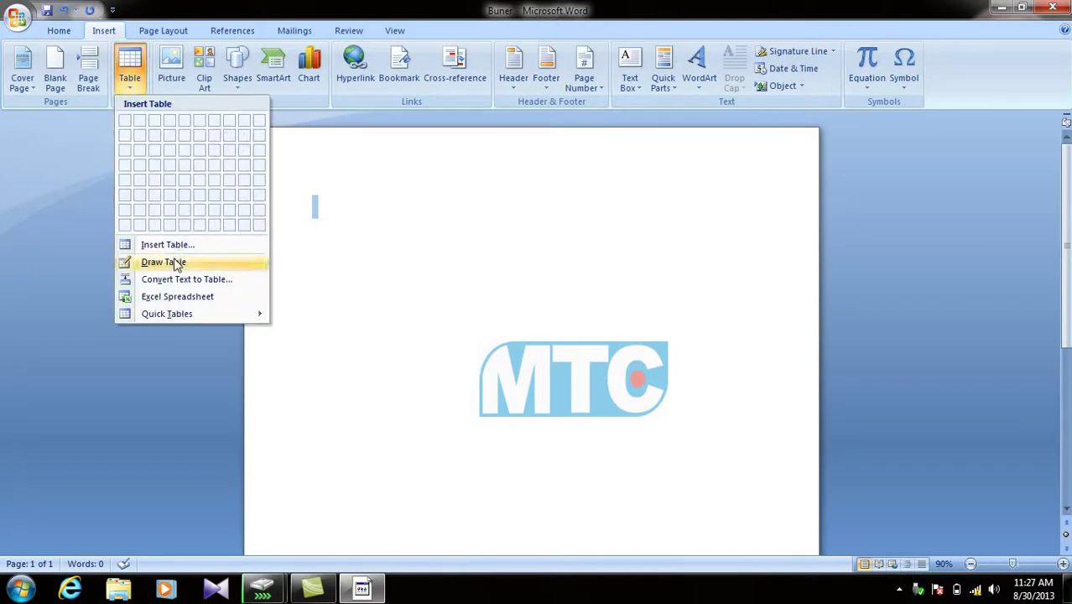
{"action": "left_click", "coordinate": [256, 172]}
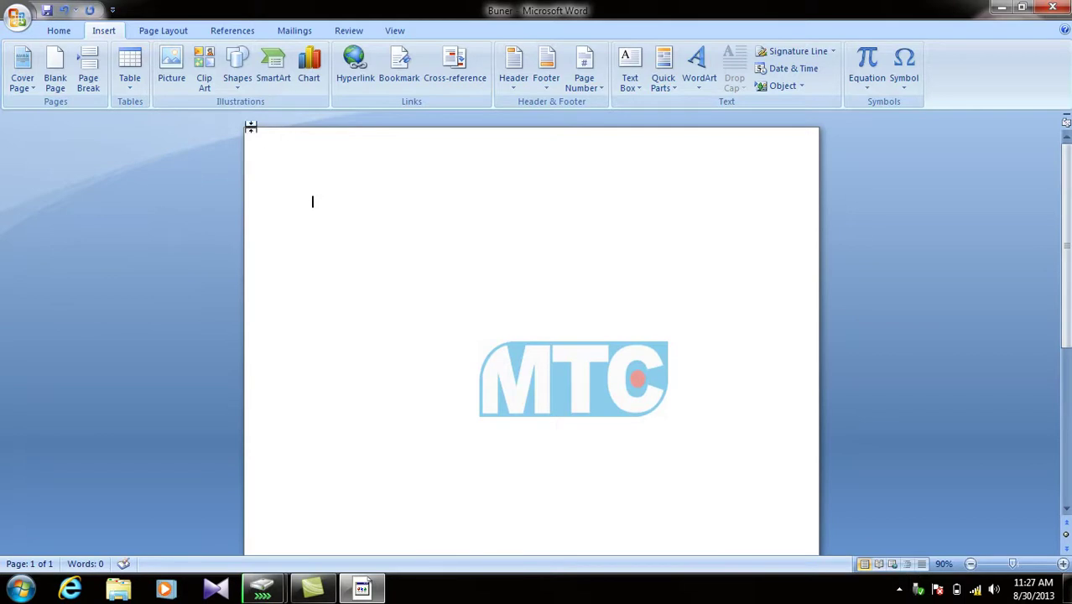
{"action": "left_click", "coordinate": [129, 79]}
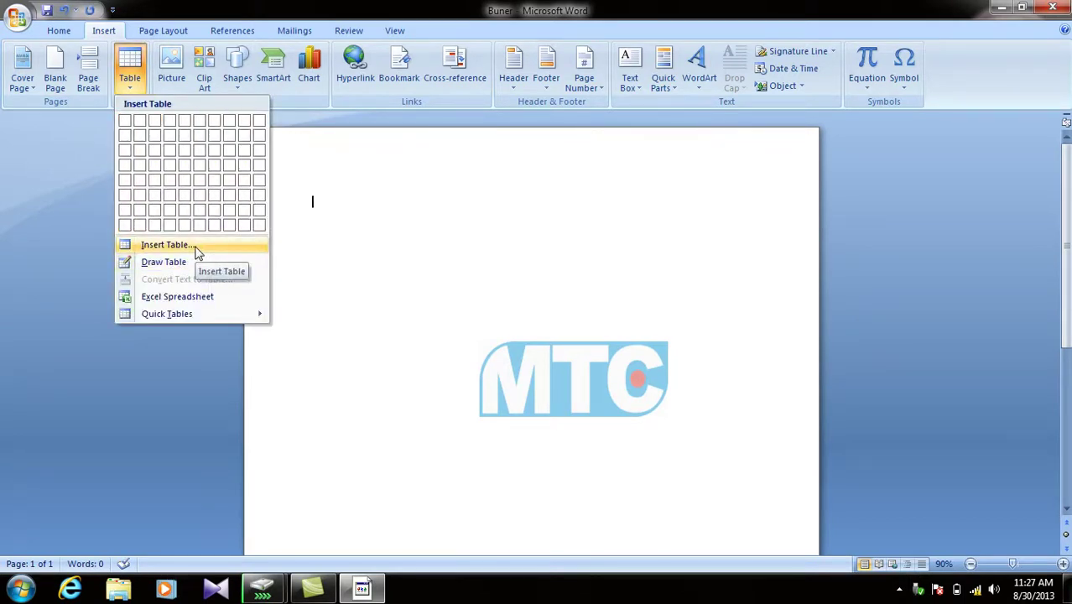
{"action": "left_click", "coordinate": [193, 250]}
{"action": "right_click", "coordinate": [546, 182]}
{"action": "left_click_drag", "start_coordinate": [545, 182], "coordinate": [444, 268]}
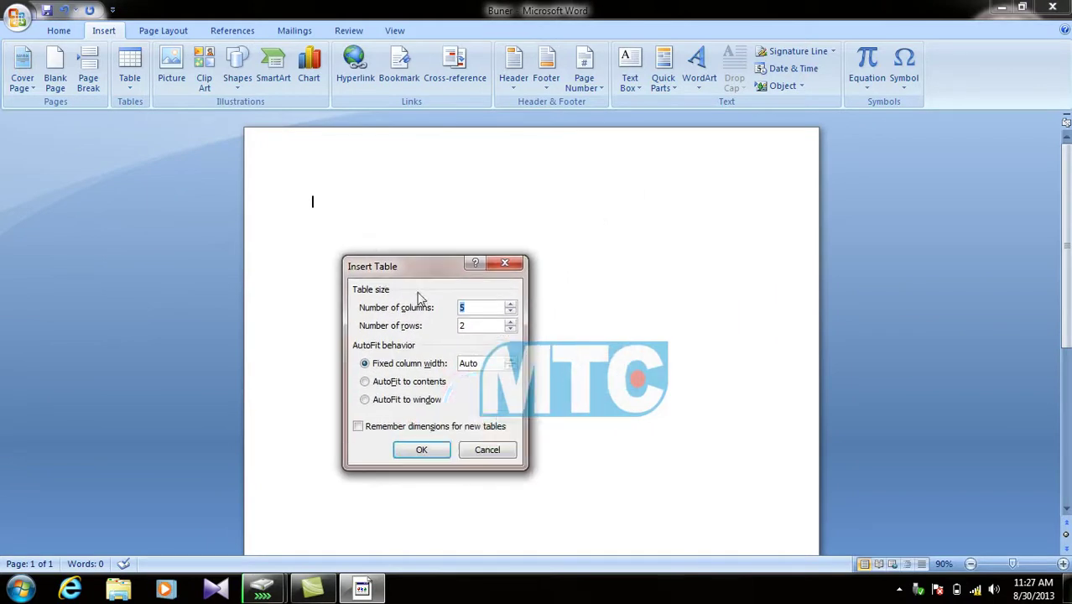
Set the table size to 10 columns by 30 rows and create it
{"action": "left_click", "coordinate": [480, 307]}
{"action": "double_click", "coordinate": [463, 309]}
{"action": "double_click", "coordinate": [467, 326]}
{"action": "type", "text": "30"}
{"action": "left_click", "coordinate": [420, 449]}
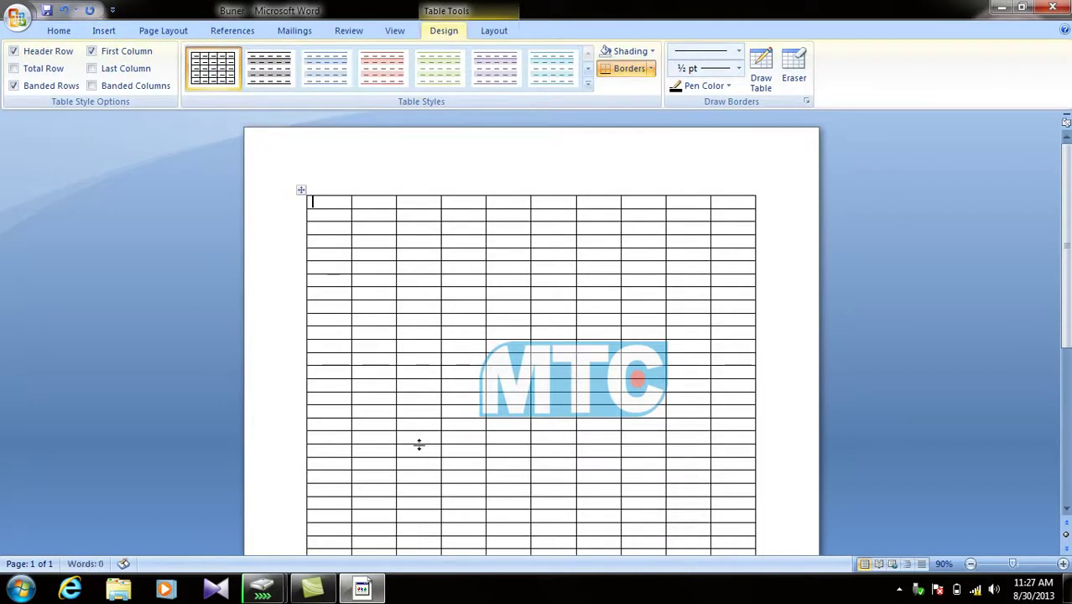
{"action": "scroll", "coordinate": [499, 335], "scroll_direction": "down", "scroll_amount": 1}
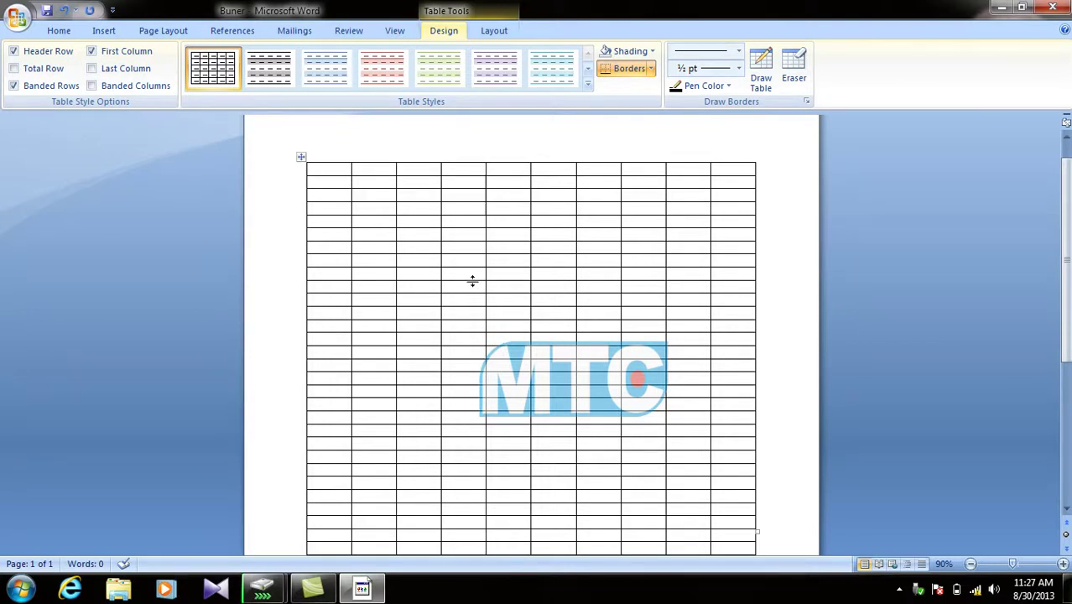
Widen the table's third column and make row 2 taller
{"action": "left_click", "coordinate": [464, 193]}
{"action": "left_click", "coordinate": [426, 195]}
{"action": "mouse_move", "coordinate": [441, 181]}
{"action": "left_mouse_down"}
{"action": "mouse_move", "coordinate": [454, 180]}
{"action": "mouse_move", "coordinate": [423, 193]}
{"action": "mouse_move", "coordinate": [459, 186]}
{"action": "left_mouse_up"}
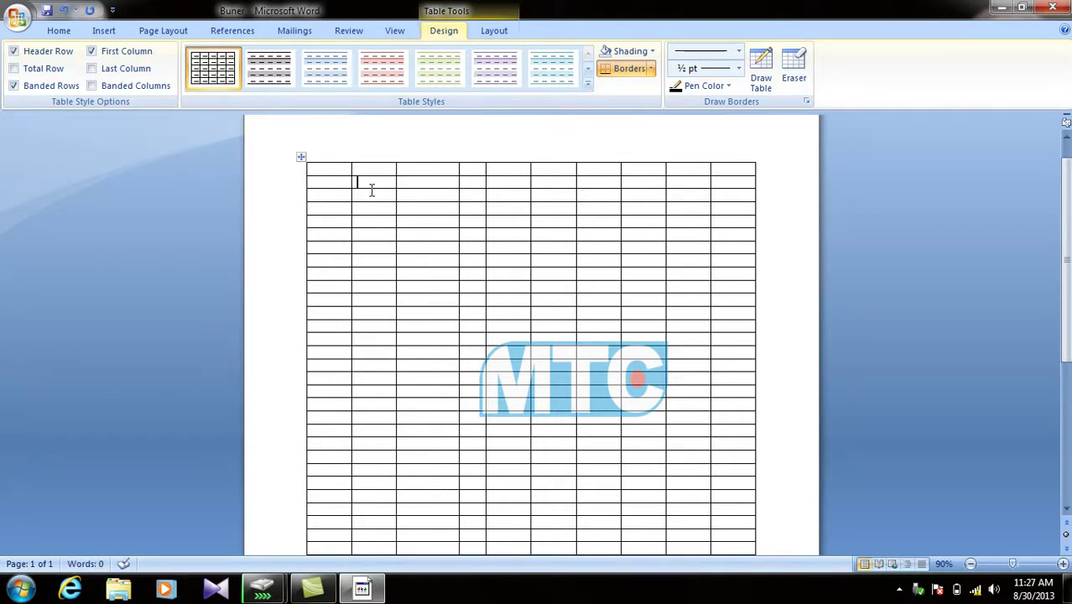
{"action": "key", "text": "Return"}
Make the table's first row taller, then select the whole table for its shortcut menu
{"action": "left_click", "coordinate": [352, 207]}
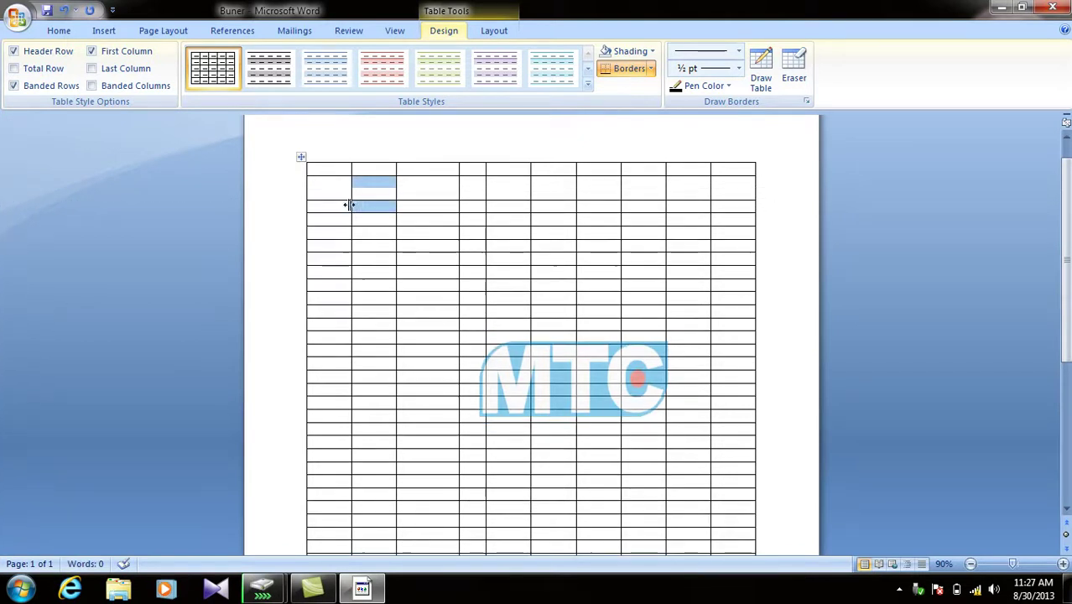
{"action": "left_click", "coordinate": [348, 192]}
{"action": "left_click_drag", "start_coordinate": [343, 199], "coordinate": [343, 187]}
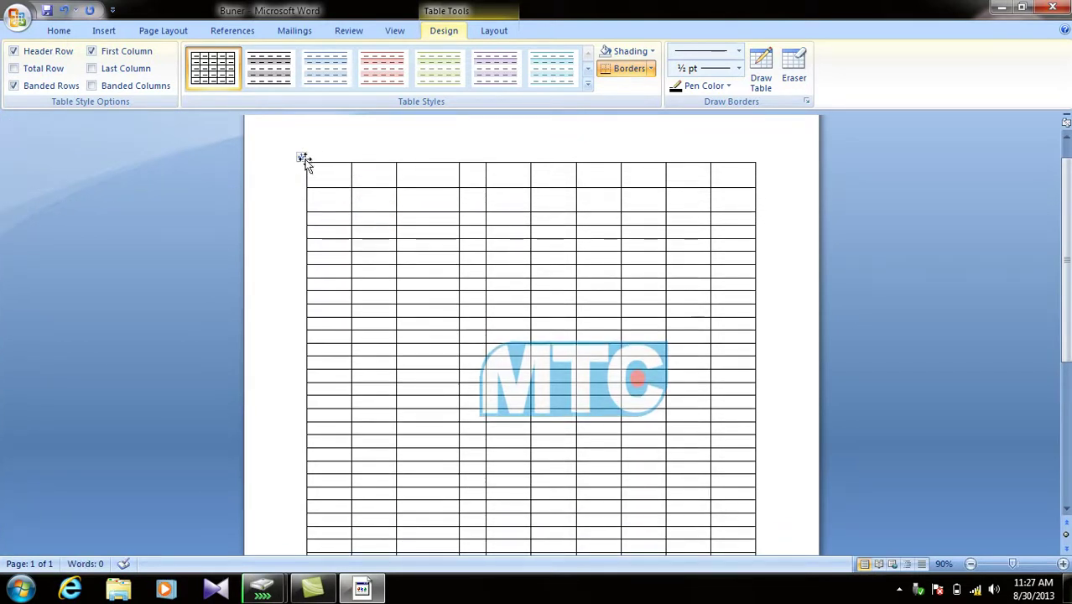
{"action": "left_click", "coordinate": [300, 157]}
{"action": "right_click", "coordinate": [319, 171]}
Cut the large table, then hand-draw a table outline with one row line and one column line
{"action": "left_click", "coordinate": [319, 170]}
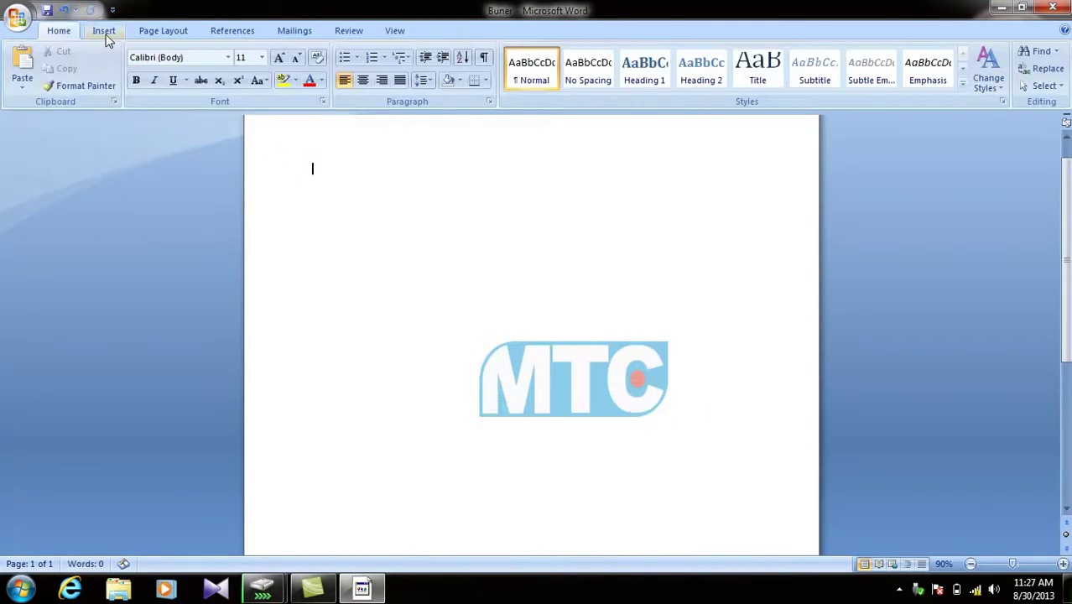
{"action": "left_click", "coordinate": [103, 32]}
{"action": "left_click", "coordinate": [138, 87]}
{"action": "left_click", "coordinate": [190, 263]}
{"action": "left_click_drag", "start_coordinate": [298, 173], "coordinate": [684, 486]}
{"action": "left_click_drag", "start_coordinate": [308, 183], "coordinate": [611, 186]}
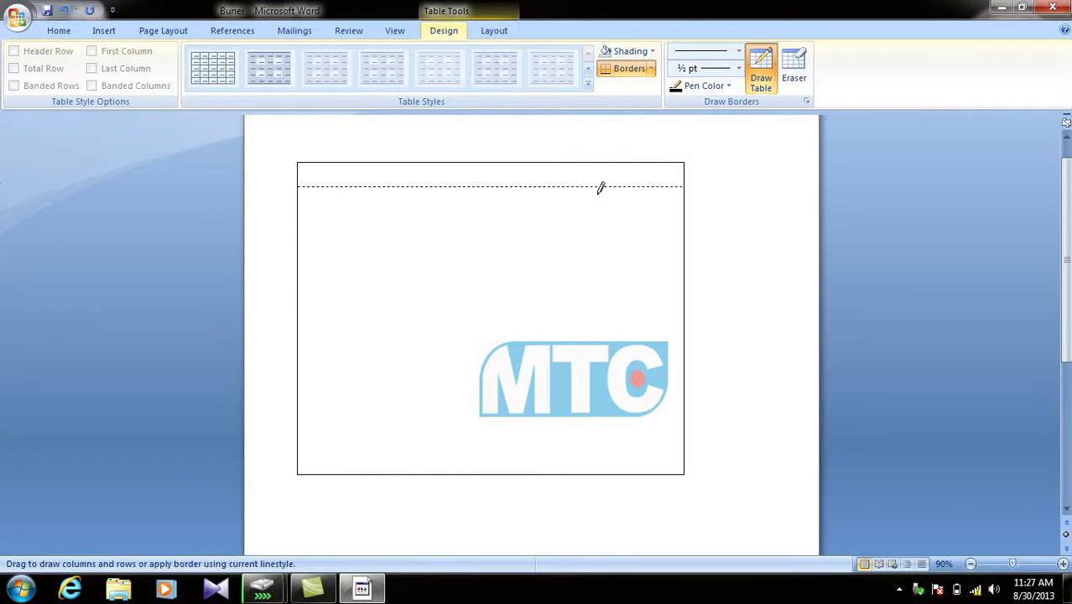
{"action": "left_click_drag", "start_coordinate": [478, 171], "coordinate": [476, 438]}
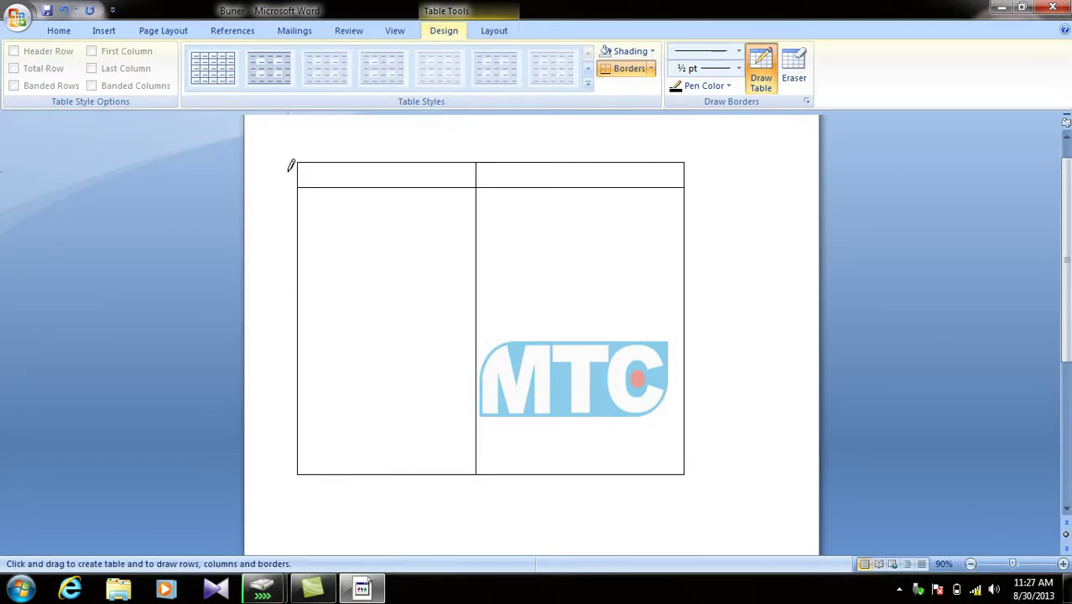
Remove the hand-drawn table and bring up the Table insertion options again
{"action": "right_click", "coordinate": [295, 163]}
{"action": "left_click", "coordinate": [160, 64]}
{"action": "left_click", "coordinate": [104, 30]}
{"action": "left_click", "coordinate": [130, 75]}
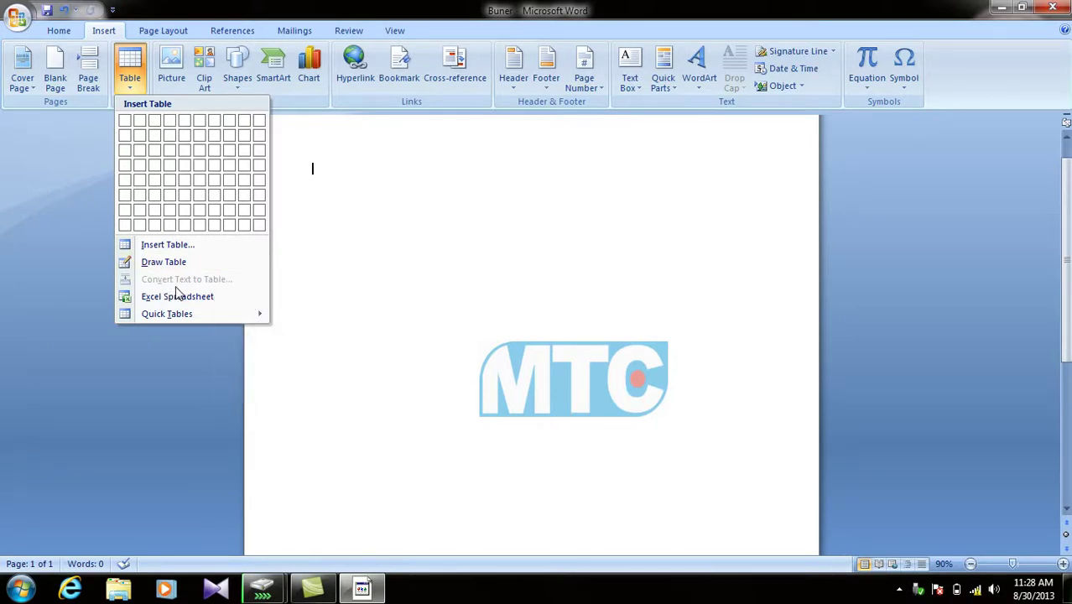
Type the line 'Name-Fname-Address' at the top of the page
{"action": "left_click", "coordinate": [331, 187]}
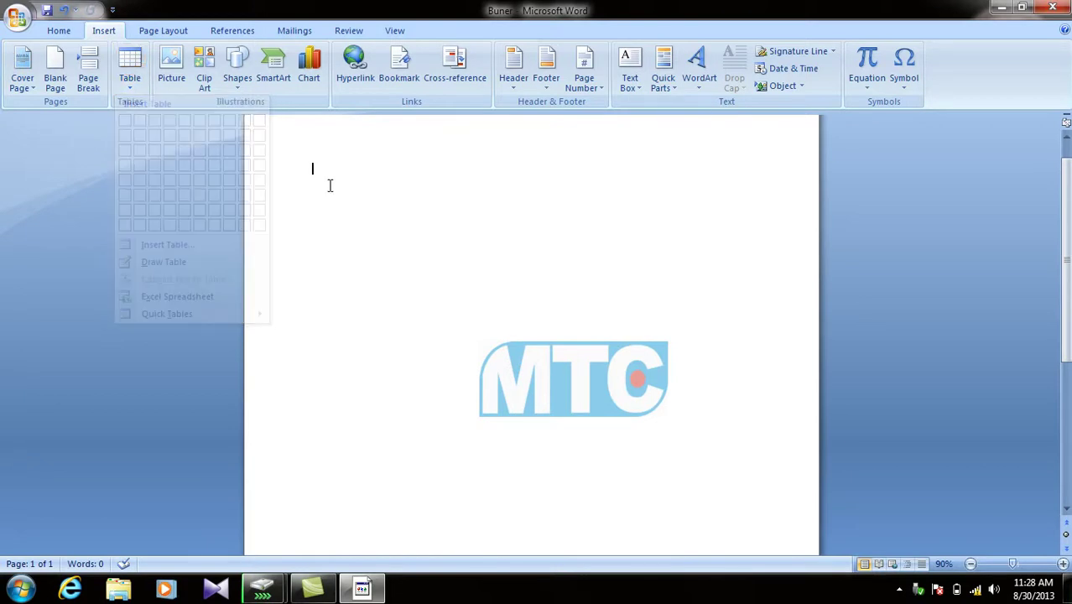
{"action": "type", "text": "Name"}
{"action": "key", "text": "BackSpace"}
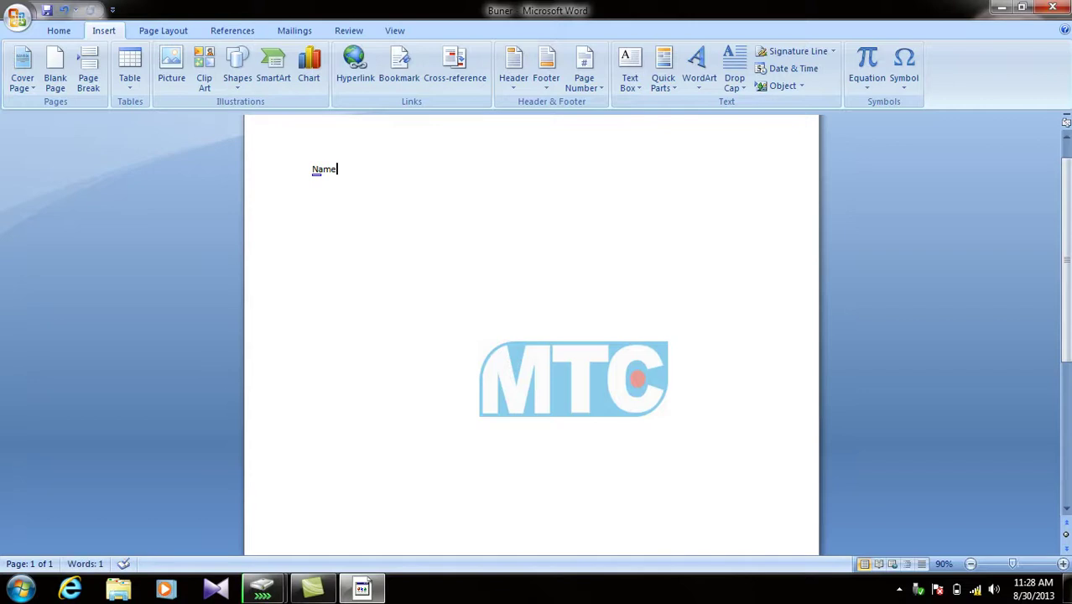
{"action": "type", "text": "f"}
{"action": "key", "text": "BackSpace"}
{"action": "type", "text": "-Fname"}
{"action": "type", "text": "-Address"}
Convert the line into a three-column table, then undo it back to plain text
{"action": "triple_click", "coordinate": [409, 174]}
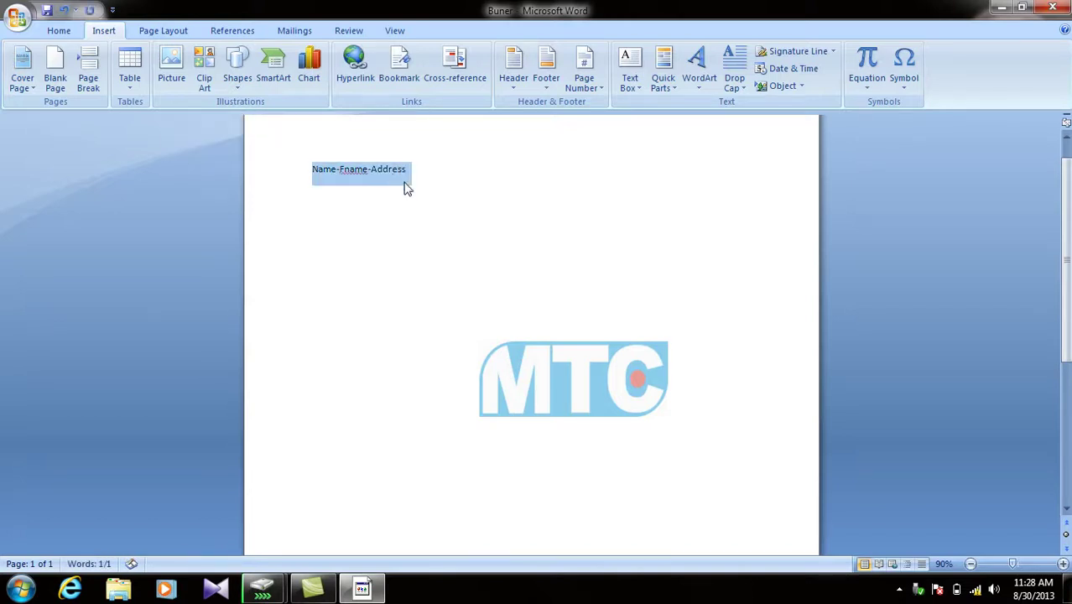
{"action": "left_click", "coordinate": [129, 88]}
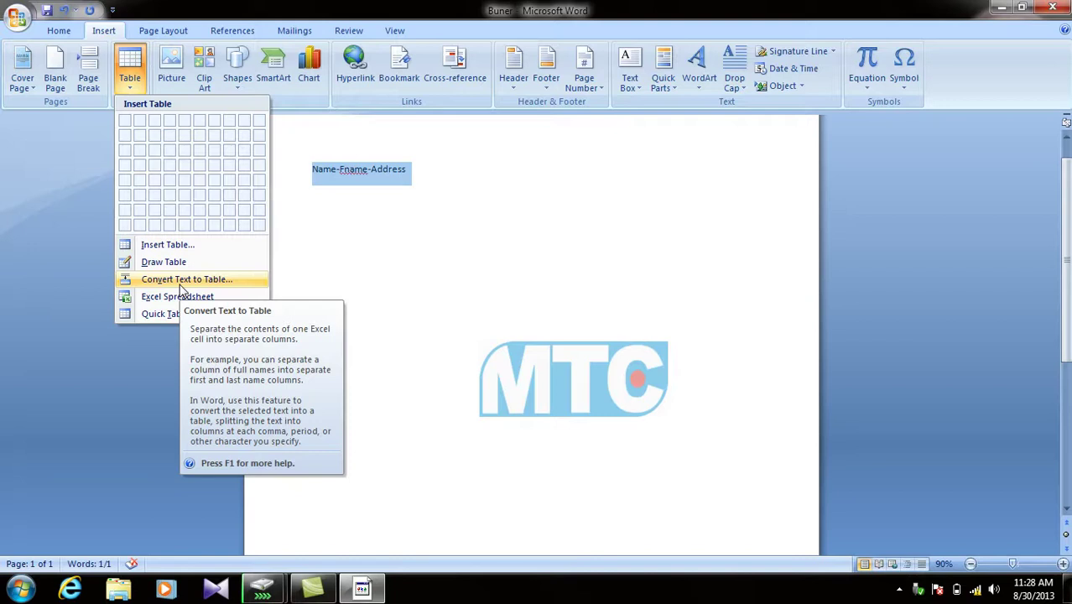
{"action": "left_click", "coordinate": [180, 284]}
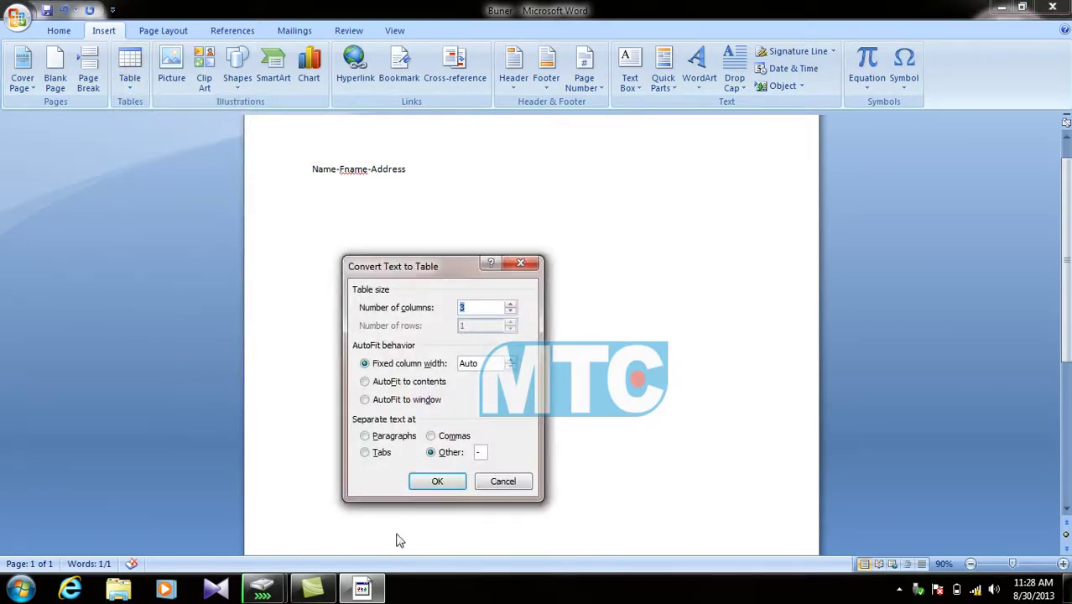
{"action": "left_click", "coordinate": [434, 480]}
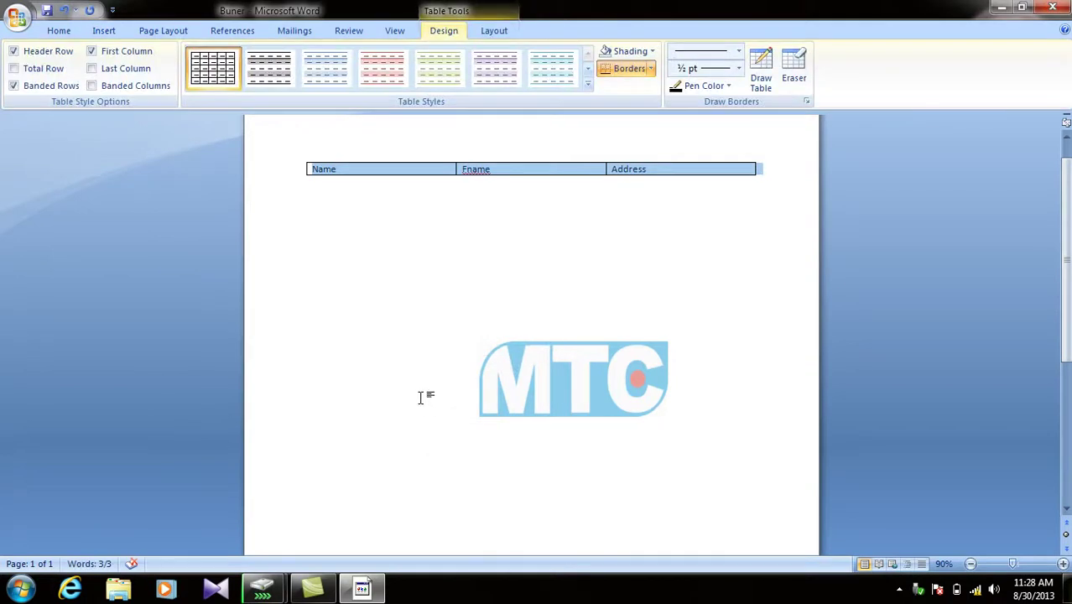
{"action": "left_click", "coordinate": [414, 415]}
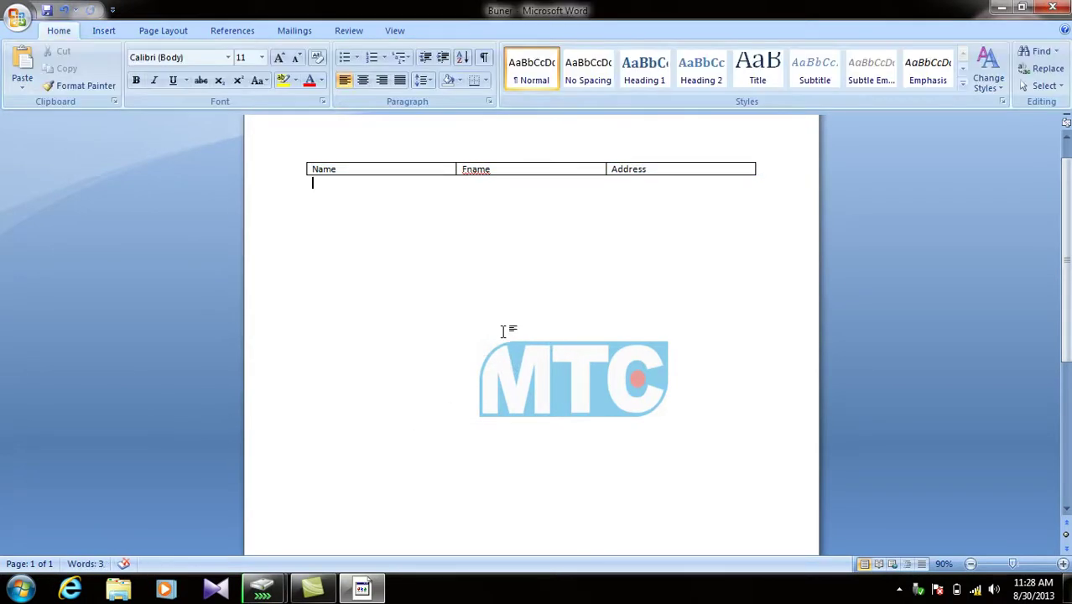
{"action": "key", "text": "ctrl+z"}
{"action": "key", "text": "ctrl+z"}
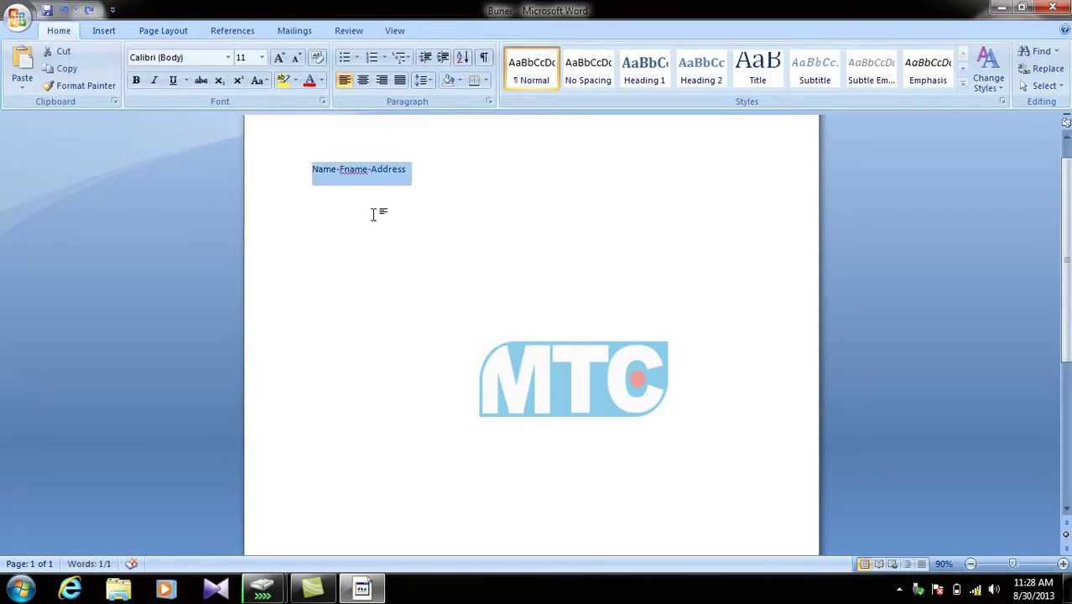
{"action": "left_click", "coordinate": [375, 174]}
{"action": "left_click", "coordinate": [371, 169]}
Replace both hyphens with spaces so the line reads 'Name Fname Address'
{"action": "key", "text": "BackSpace"}
{"action": "key", "text": "Left"}
{"action": "key", "text": "Left"}
{"action": "key", "text": "Left"}
{"action": "key", "text": "Left"}
{"action": "key", "text": "BackSpace"}
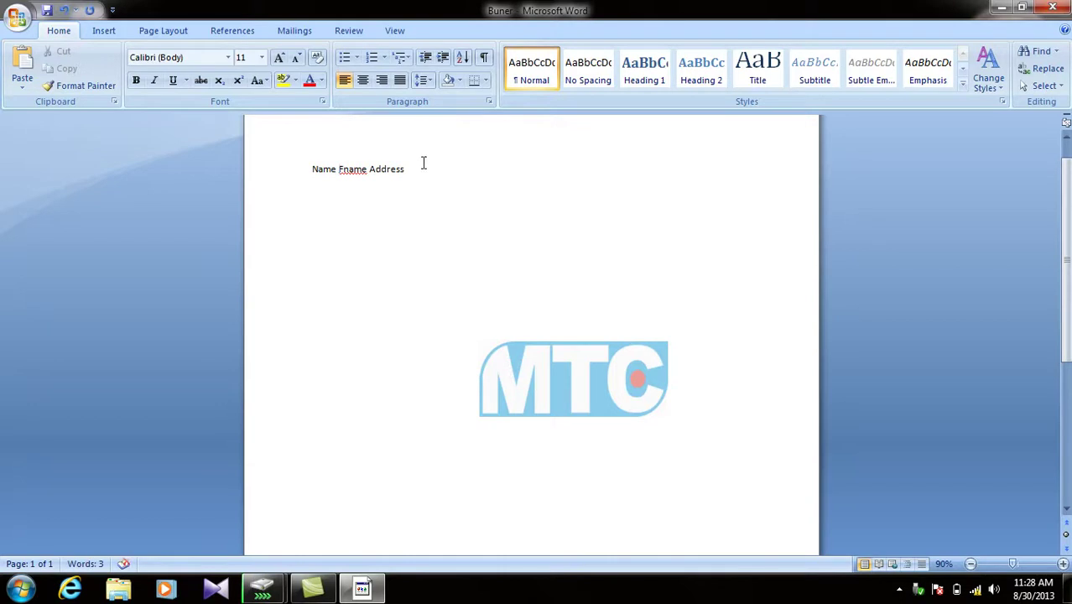
Select the line, convert it to a table, then undo the conversion
{"action": "key", "text": "ctrl+a"}
{"action": "left_click", "coordinate": [102, 34]}
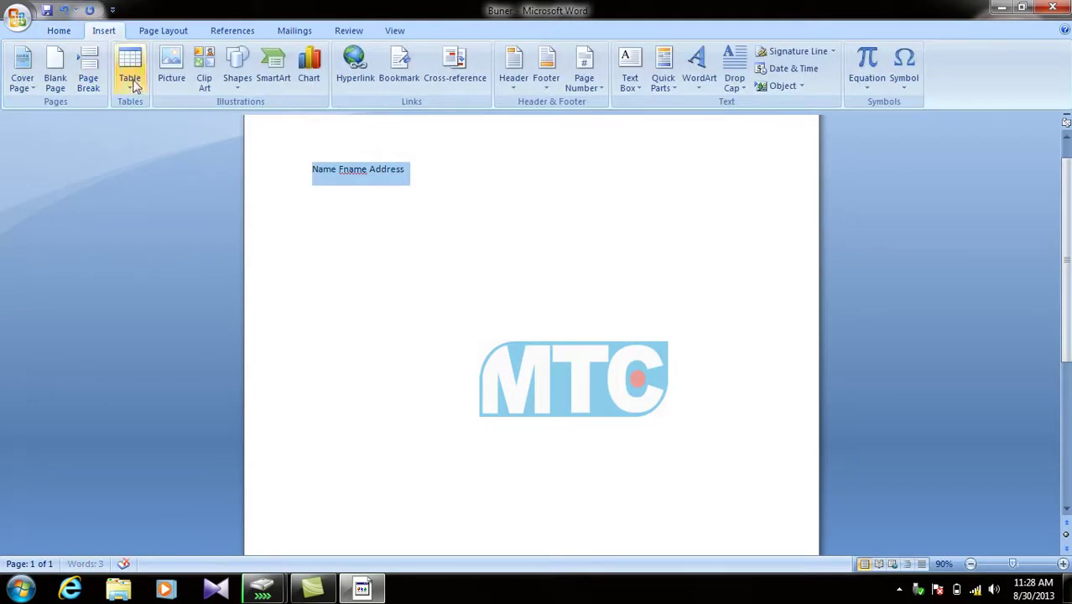
{"action": "left_click", "coordinate": [129, 67]}
{"action": "left_click", "coordinate": [159, 281]}
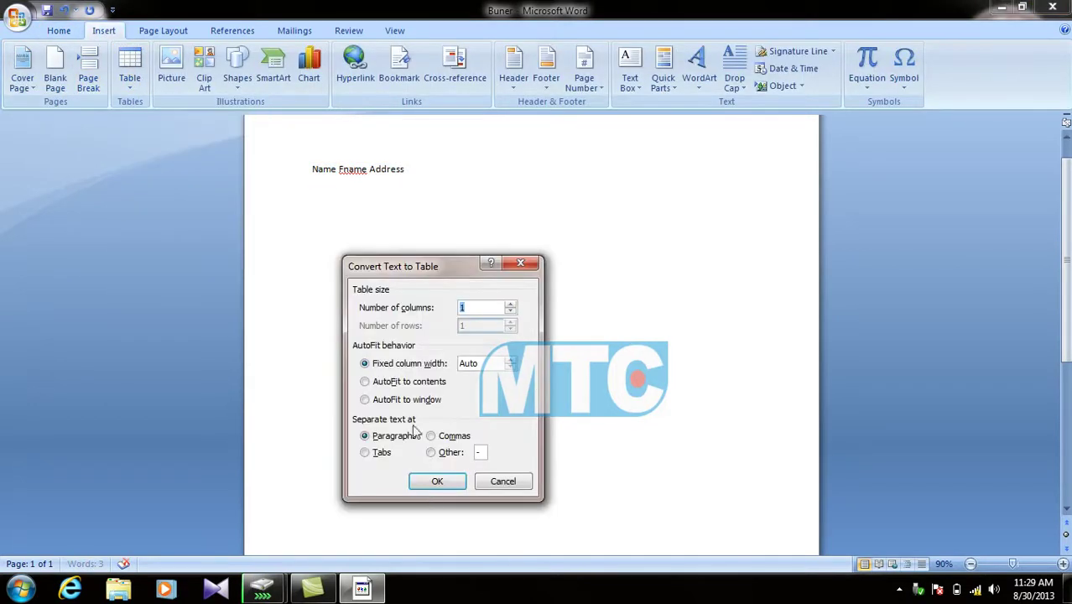
{"action": "left_click", "coordinate": [432, 480]}
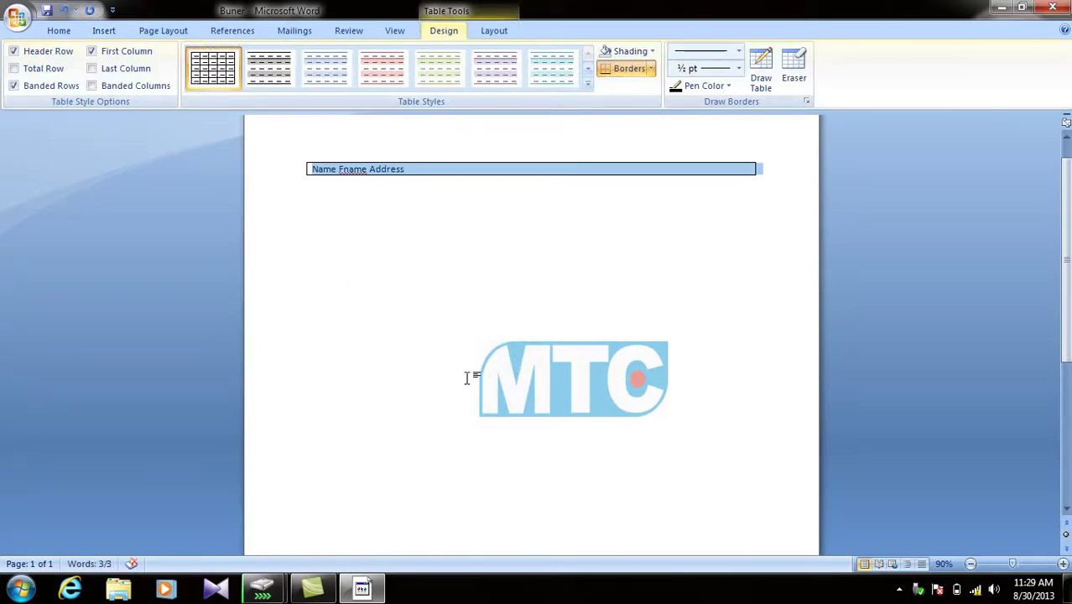
{"action": "key", "text": "ctrl+z"}
{"action": "left_click", "coordinate": [404, 172]}
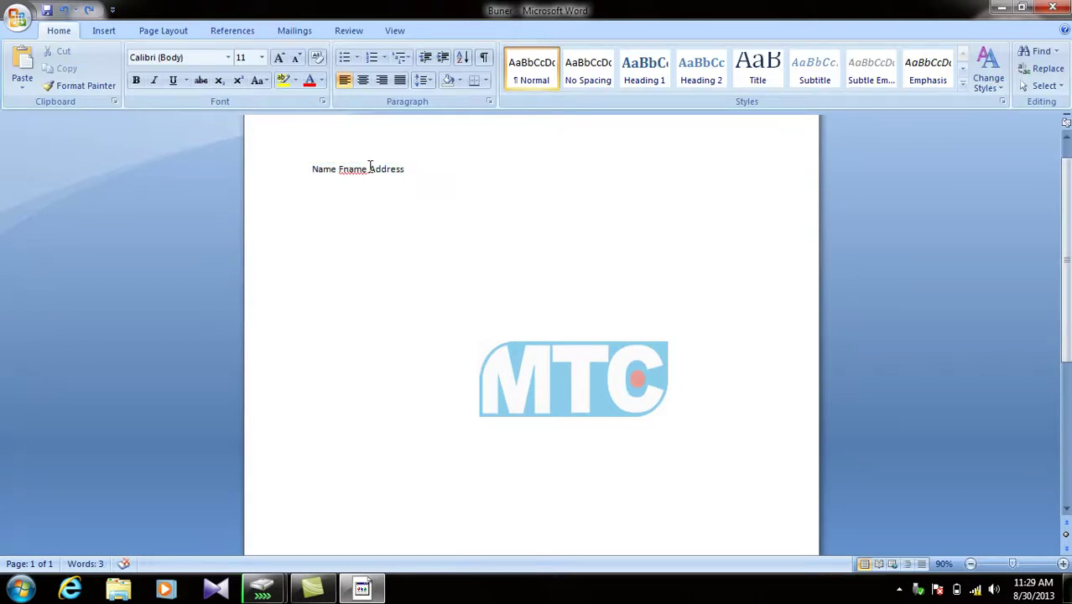
Remove the spaces between the words so the line reads 'Name,Fname,Address'
{"action": "left_click", "coordinate": [369, 169]}
{"action": "left_click_drag", "start_coordinate": [368, 169], "coordinate": [371, 168]}
{"action": "key", "text": "Delete"}
{"action": "key", "text": "Left"}
{"action": "key", "text": "Left"}
{"action": "key", "text": "Left"}
{"action": "key", "text": "Left"}
{"action": "key", "text": "Left"}
{"action": "key", "text": "BackSpace"}
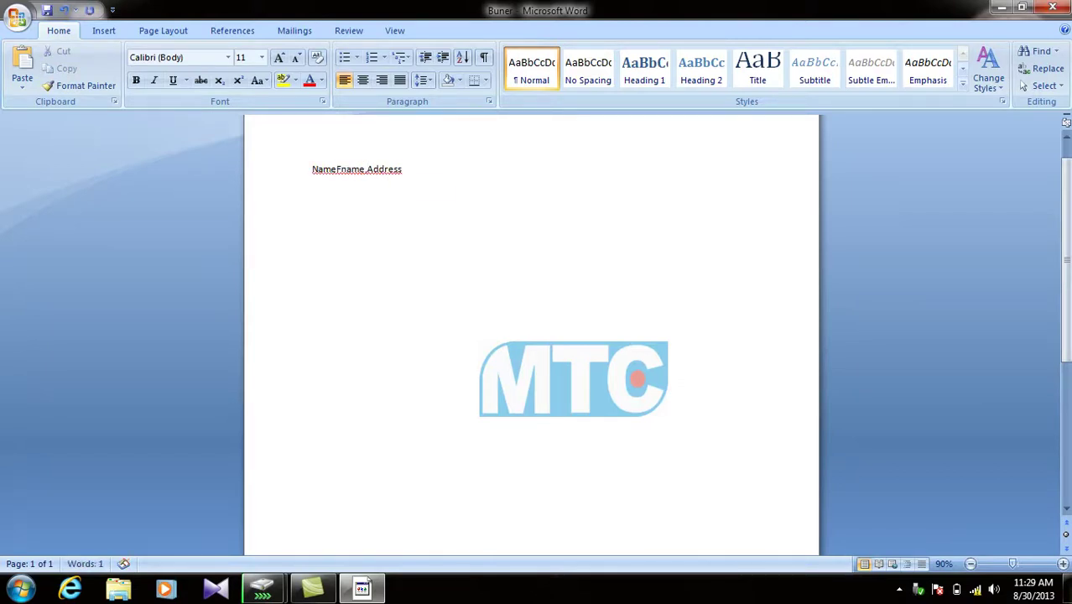
{"action": "type", "text": ","}
Convert the line to a table, trying paragraph, comma, tab and custom separators, then undo
{"action": "left_click", "coordinate": [259, 168]}
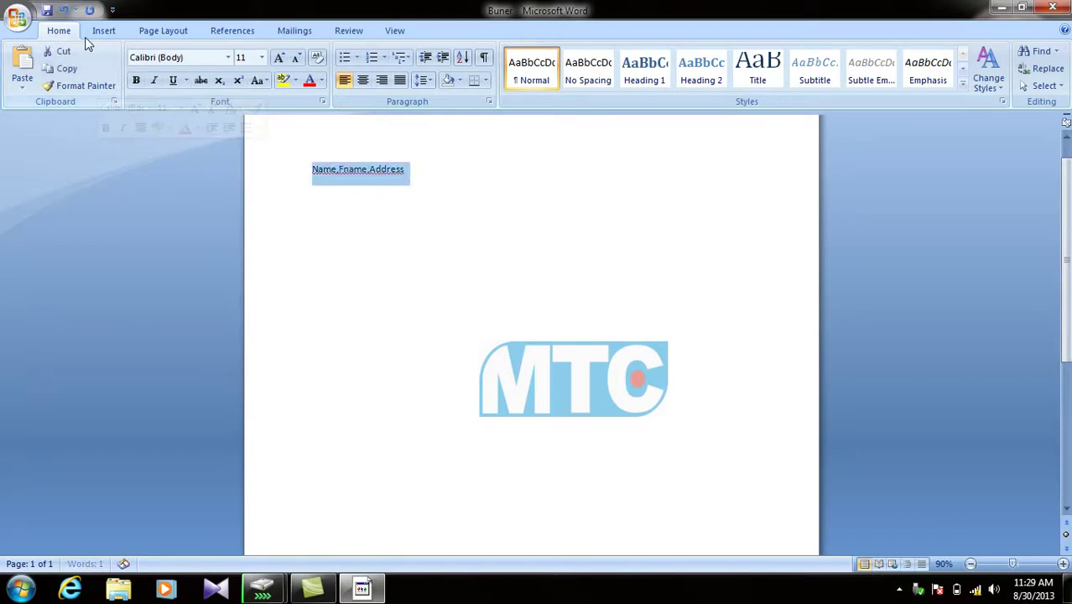
{"action": "left_click", "coordinate": [104, 30]}
{"action": "left_click", "coordinate": [129, 80]}
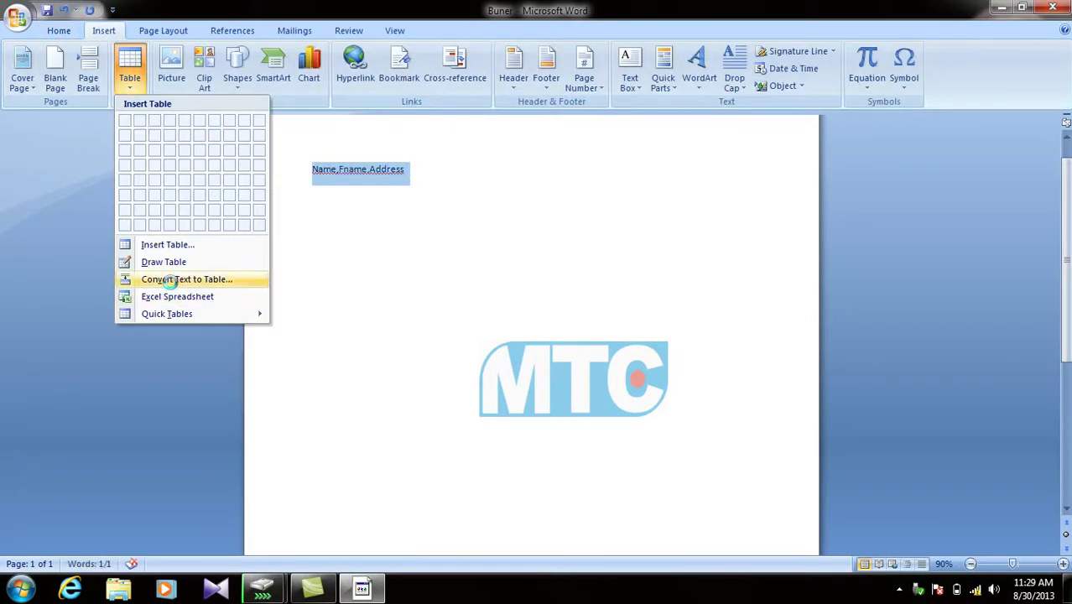
{"action": "left_click", "coordinate": [164, 279]}
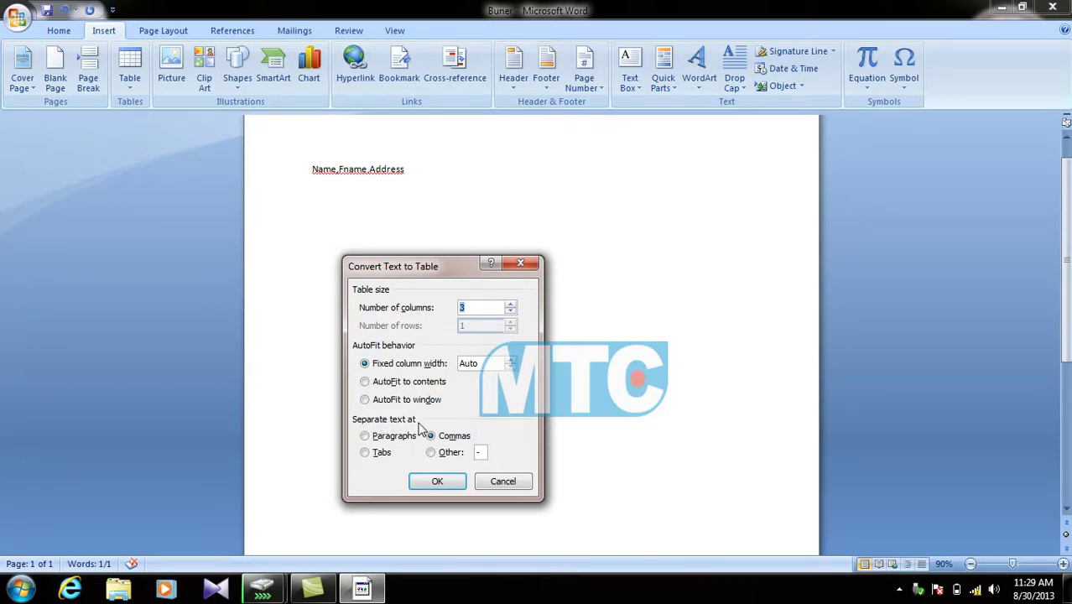
{"action": "left_click", "coordinate": [398, 444]}
{"action": "left_click", "coordinate": [432, 437]}
{"action": "left_click", "coordinate": [388, 458]}
{"action": "left_click", "coordinate": [431, 452]}
{"action": "left_click", "coordinate": [437, 480]}
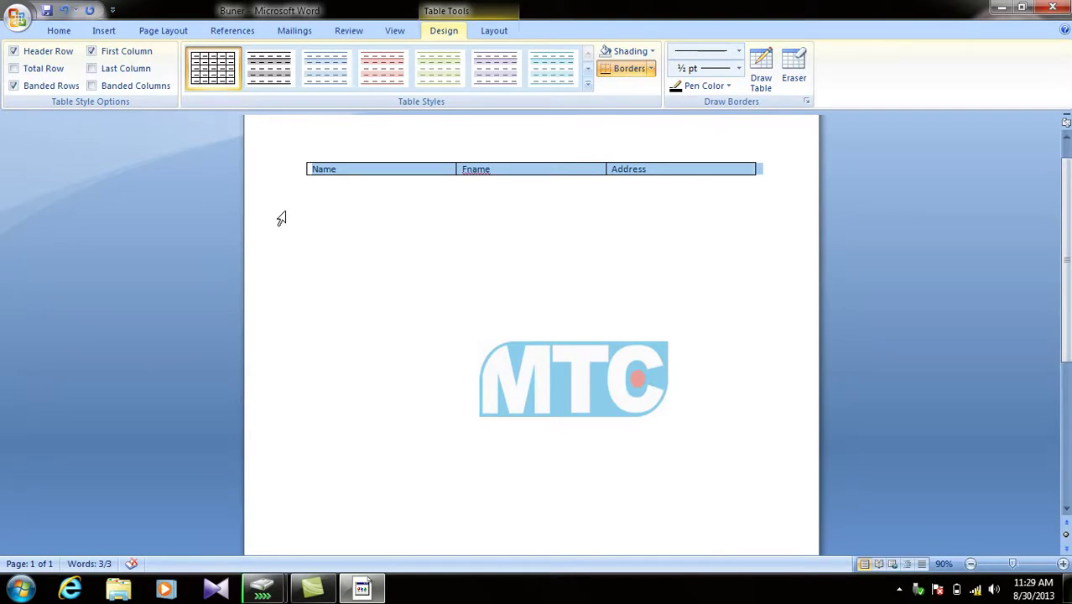
{"action": "key", "text": "ctrl+z"}
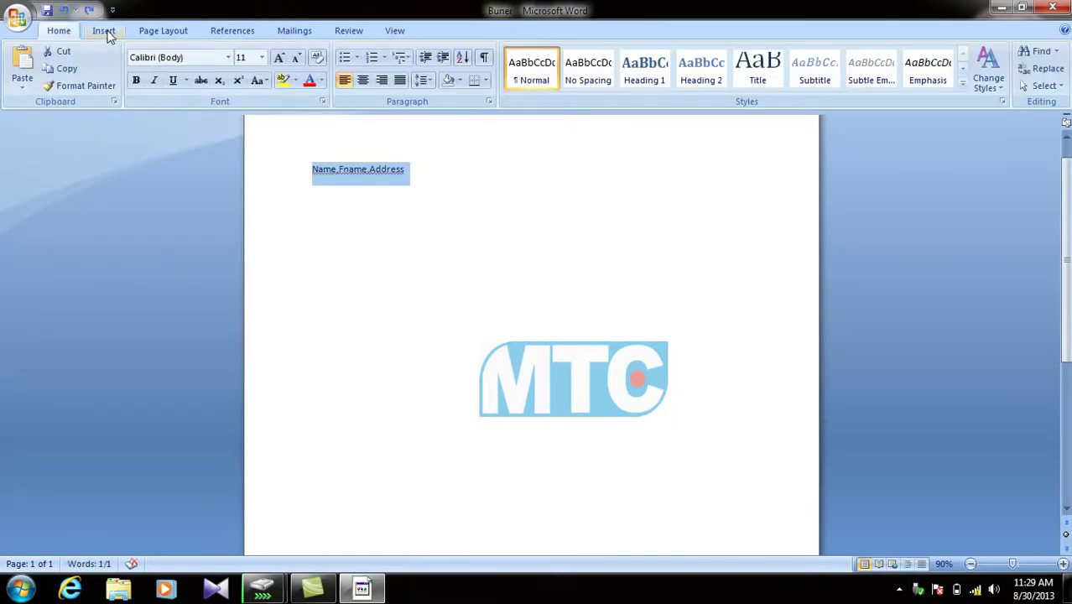
Delete the selected 'Name,Fname,Address' text, leaving the Buner page empty
{"action": "left_click", "coordinate": [104, 31]}
{"action": "left_click", "coordinate": [128, 84]}
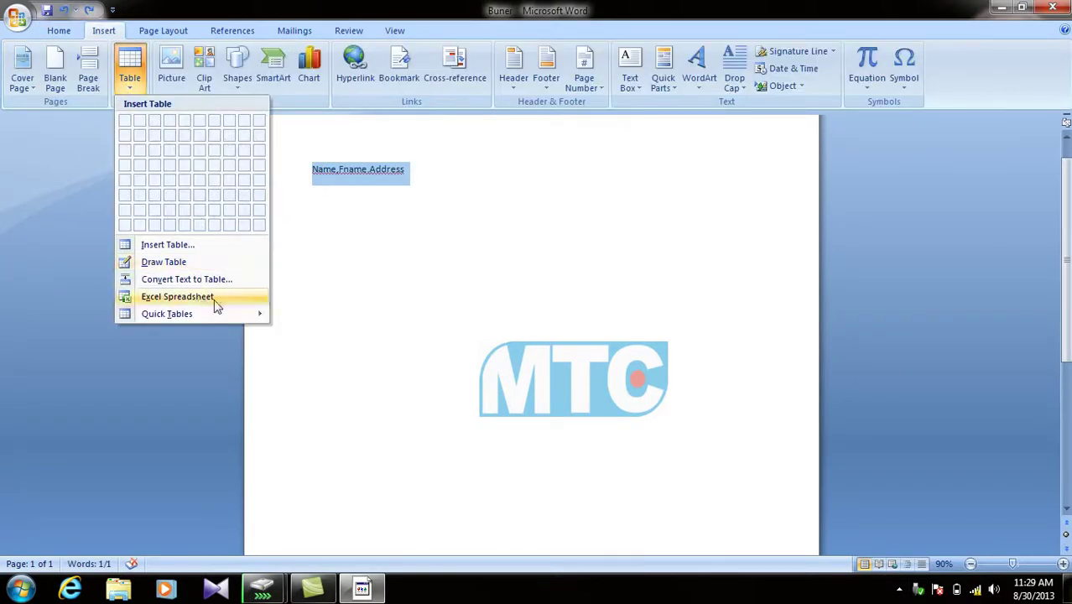
{"action": "left_click", "coordinate": [432, 252]}
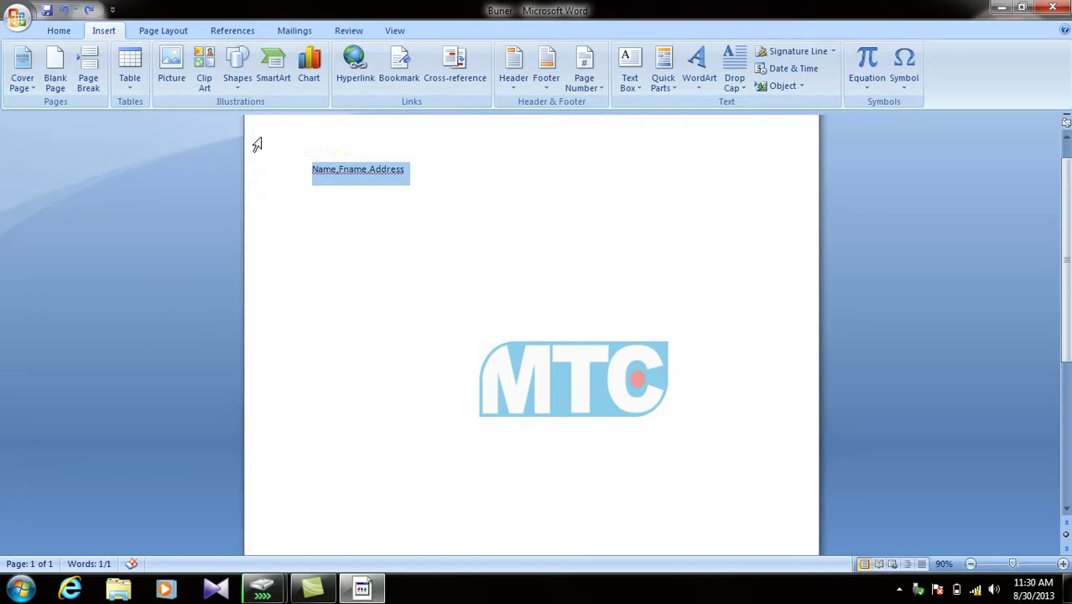
{"action": "key", "text": "Delete"}
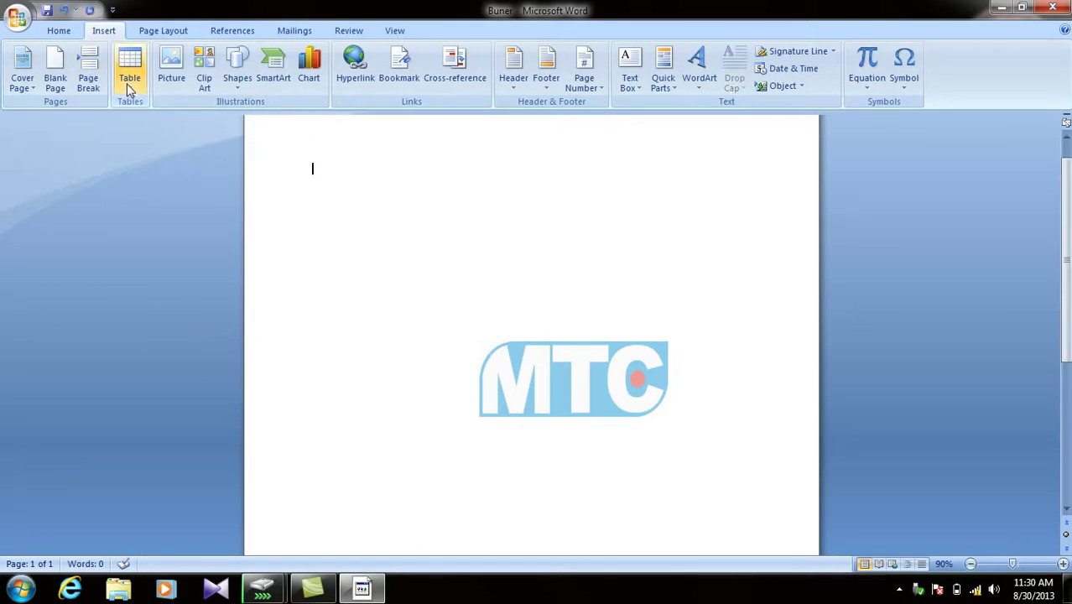
{"action": "left_click", "coordinate": [129, 84]}
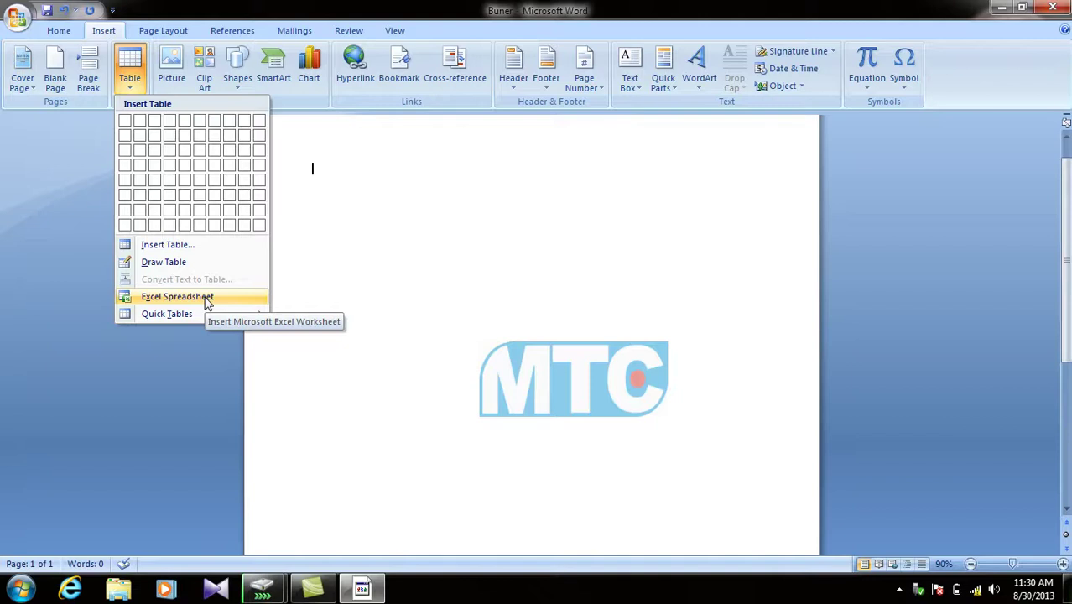
Insert an embedded Excel spreadsheet and select its columns A–G and rows 1–6 in turn
{"action": "left_click", "coordinate": [210, 298]}
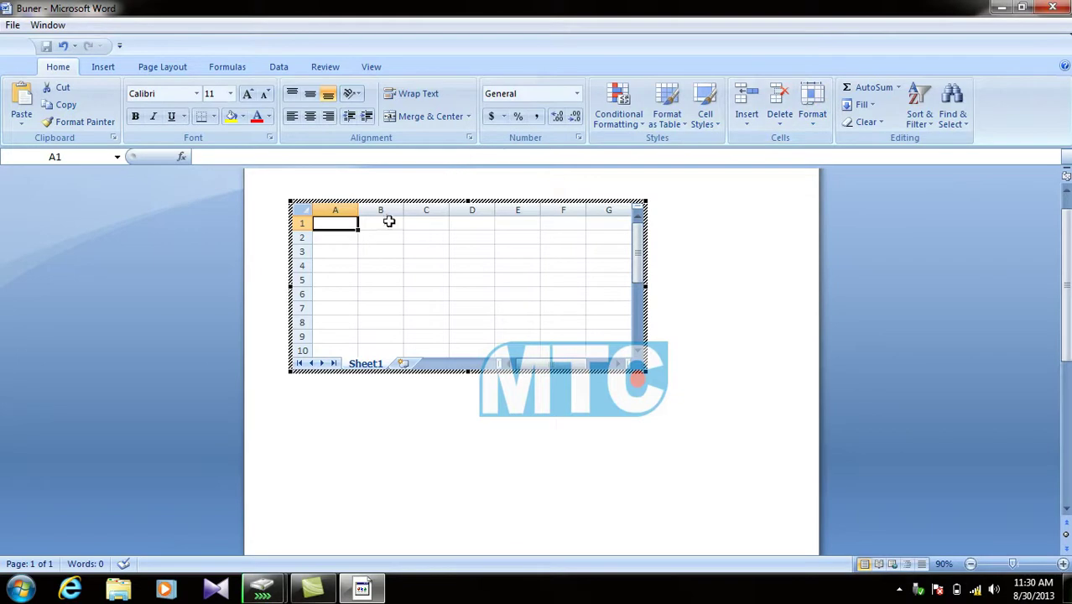
{"action": "left_click", "coordinate": [352, 256]}
{"action": "left_click", "coordinate": [339, 209]}
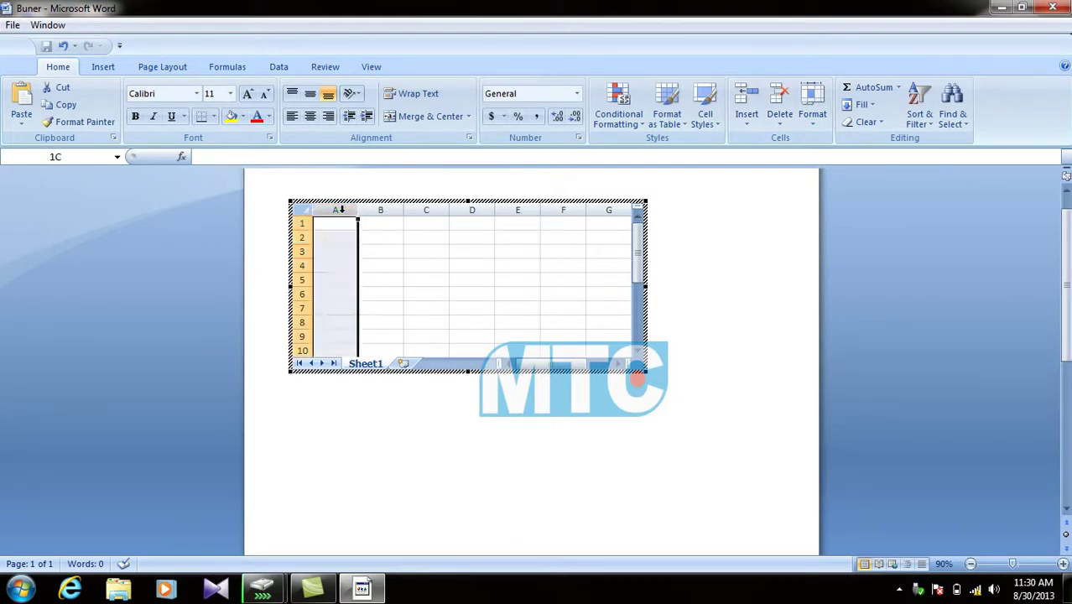
{"action": "left_click", "coordinate": [394, 210]}
{"action": "left_click", "coordinate": [425, 209]}
{"action": "left_click", "coordinate": [468, 210]}
{"action": "left_click", "coordinate": [518, 209]}
{"action": "left_click", "coordinate": [570, 221]}
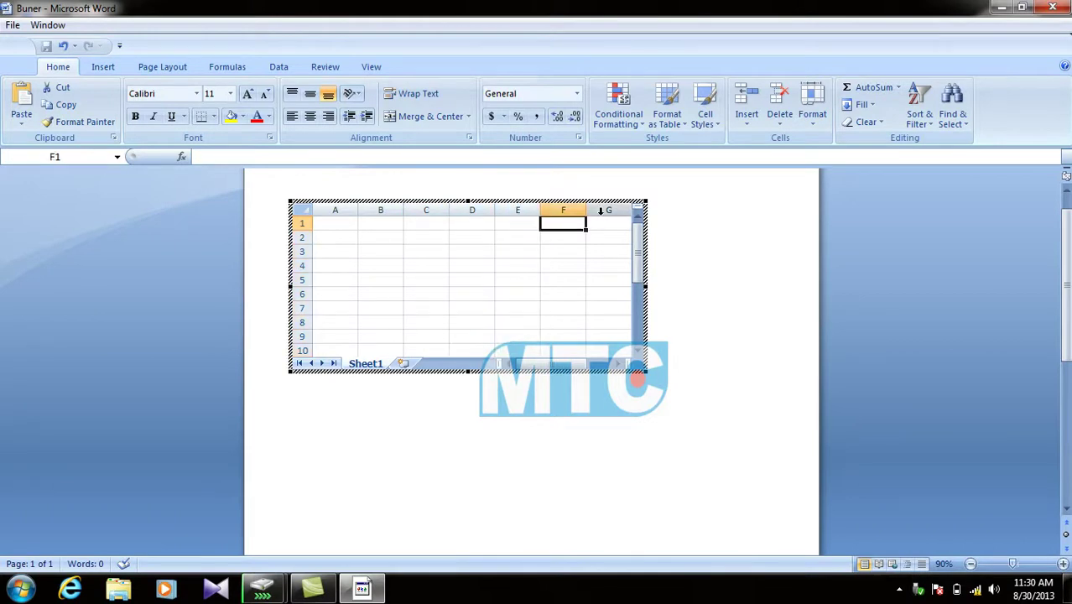
{"action": "left_click", "coordinate": [602, 210]}
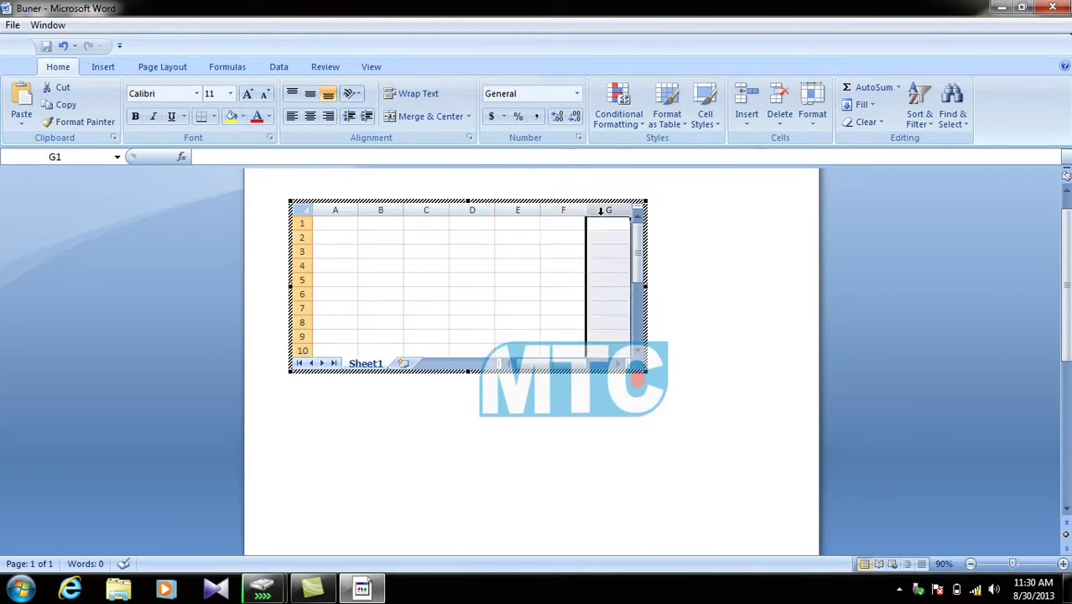
{"action": "left_click", "coordinate": [340, 222]}
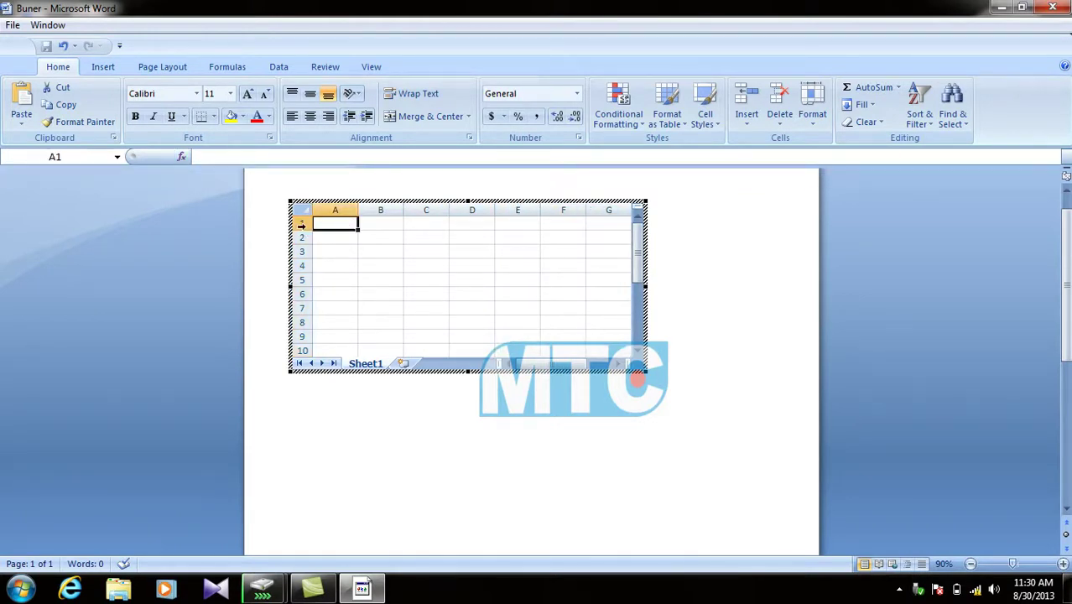
{"action": "left_click", "coordinate": [302, 223]}
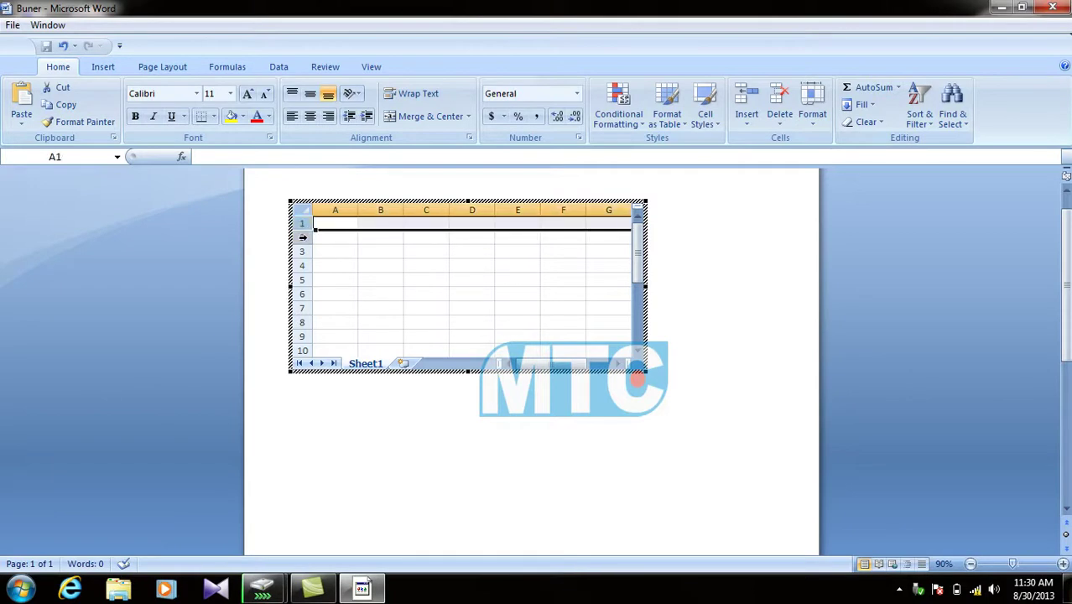
{"action": "left_click", "coordinate": [301, 238]}
{"action": "left_click", "coordinate": [302, 251]}
{"action": "left_click", "coordinate": [302, 266]}
{"action": "left_click", "coordinate": [301, 280]}
{"action": "left_click", "coordinate": [302, 293]}
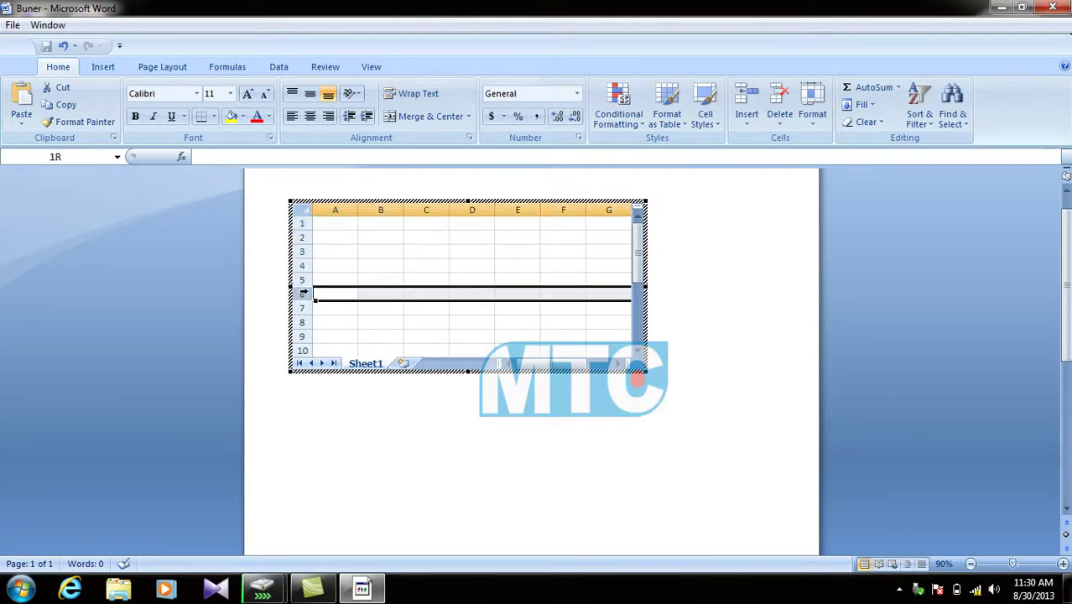
Select the range A2:D8 and various cells in the worksheet, ending on cell A1
{"action": "left_click_drag", "start_coordinate": [315, 238], "coordinate": [458, 323]}
{"action": "left_click", "coordinate": [391, 263]}
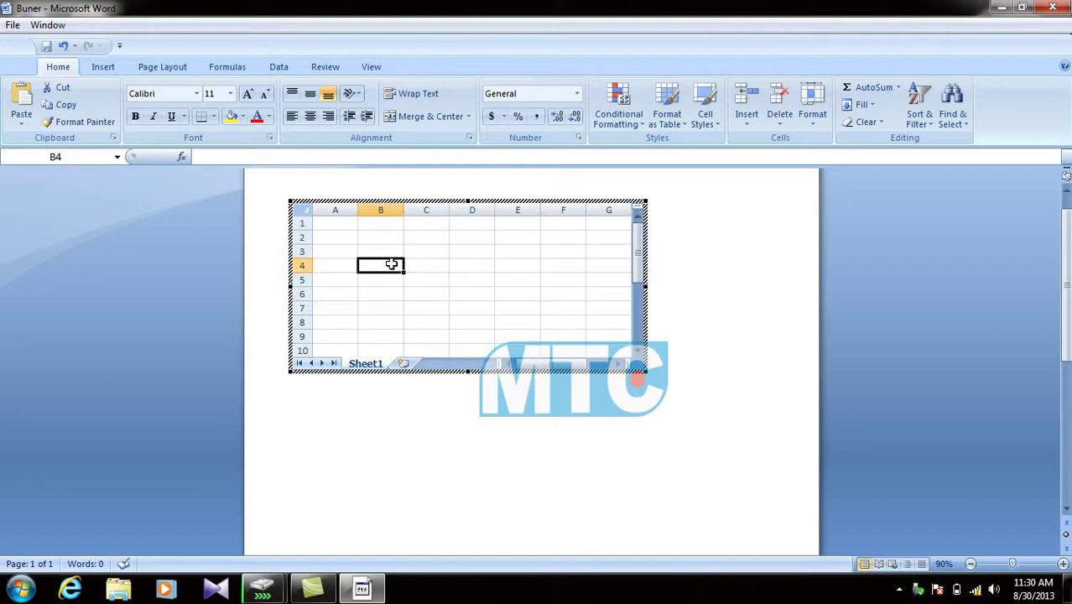
{"action": "left_click", "coordinate": [340, 210]}
{"action": "left_click", "coordinate": [302, 224]}
{"action": "left_click", "coordinate": [386, 289]}
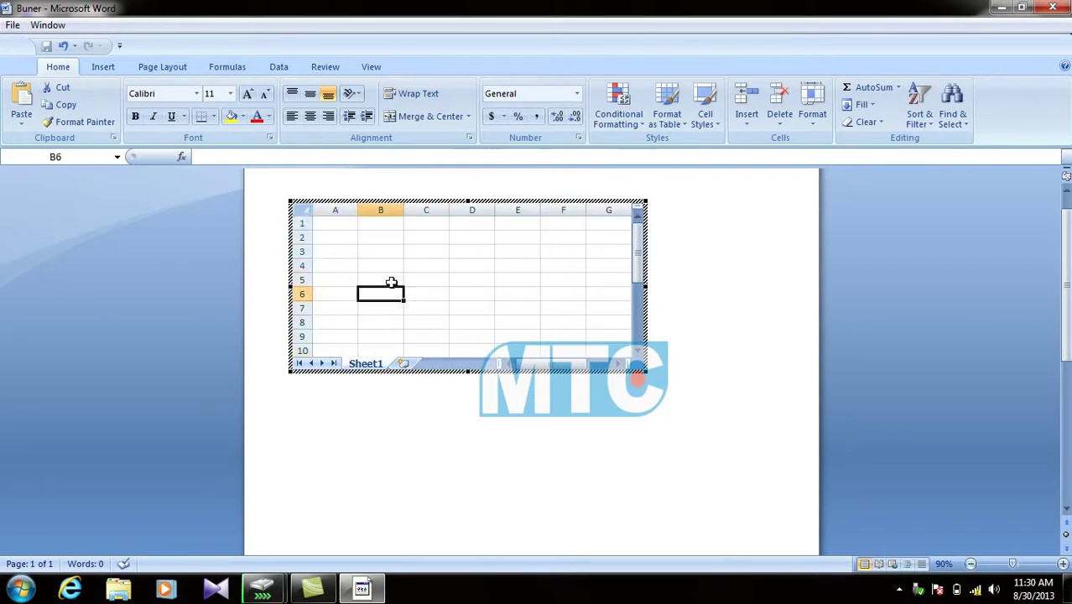
{"action": "left_click", "coordinate": [339, 227]}
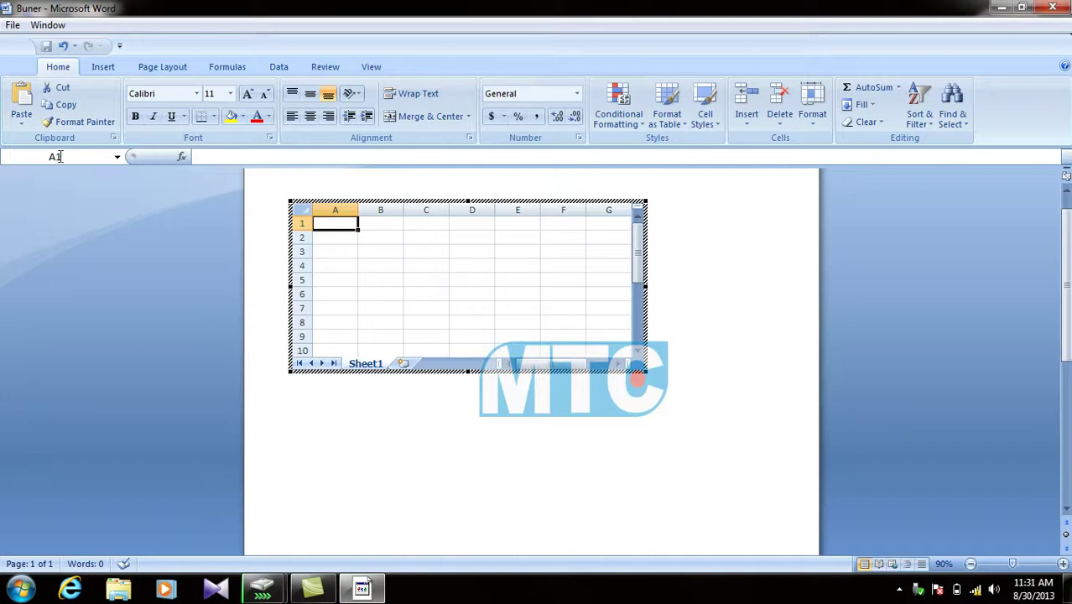
{"action": "left_click", "coordinate": [27, 155]}
{"action": "left_click", "coordinate": [336, 223]}
{"action": "left_click", "coordinate": [332, 209]}
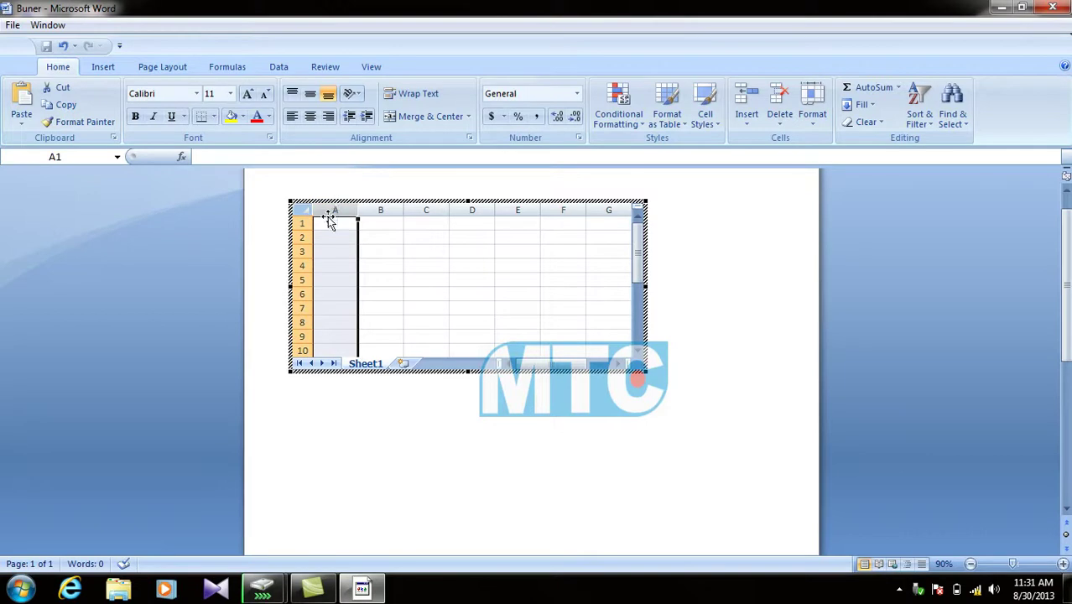
{"action": "left_click", "coordinate": [296, 223]}
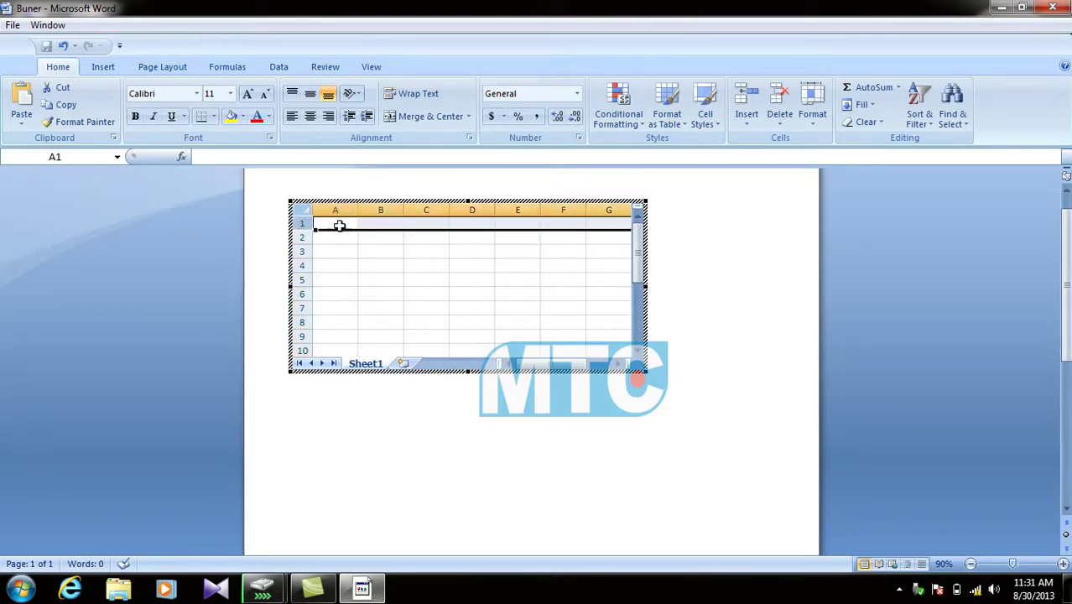
{"action": "left_click", "coordinate": [381, 265]}
{"action": "left_click", "coordinate": [472, 279]}
{"action": "left_click", "coordinate": [518, 294]}
{"action": "left_click", "coordinate": [424, 263]}
{"action": "left_click", "coordinate": [406, 308]}
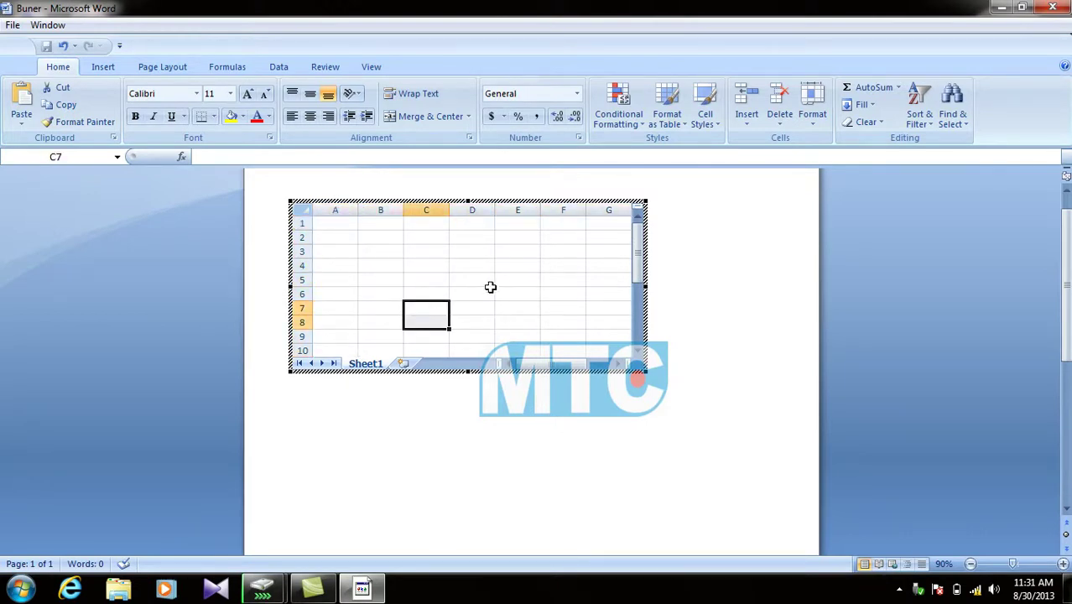
{"action": "left_click", "coordinate": [475, 277]}
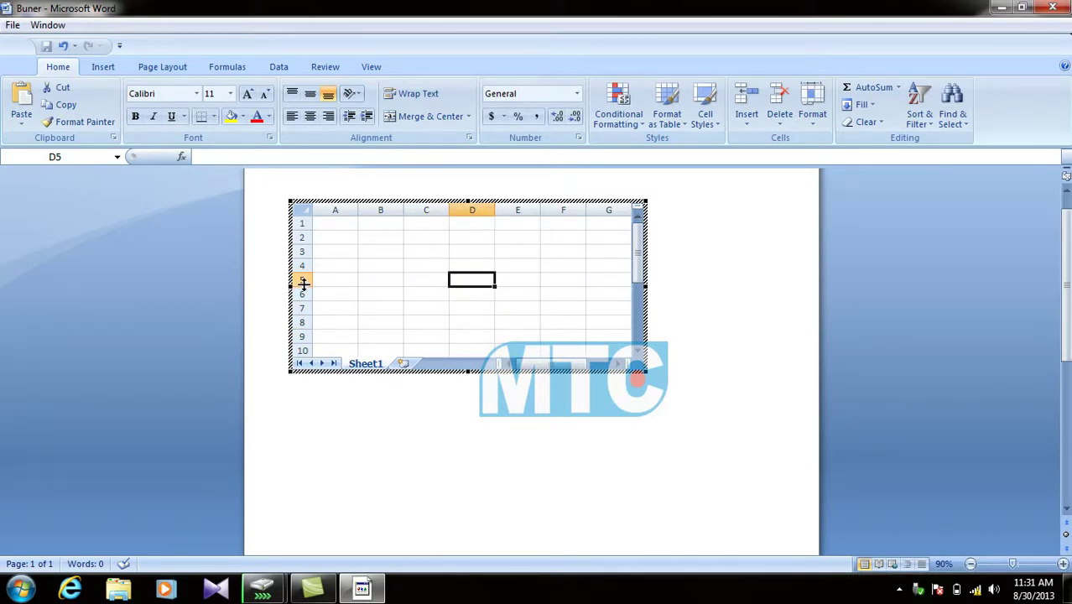
{"action": "left_click", "coordinate": [574, 323]}
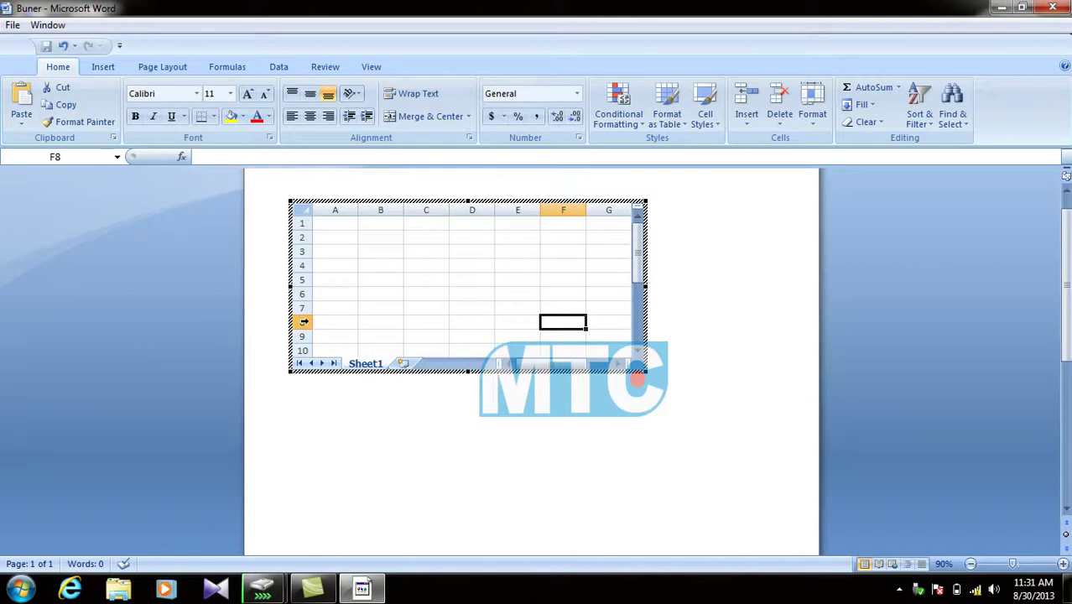
{"action": "left_click", "coordinate": [426, 310]}
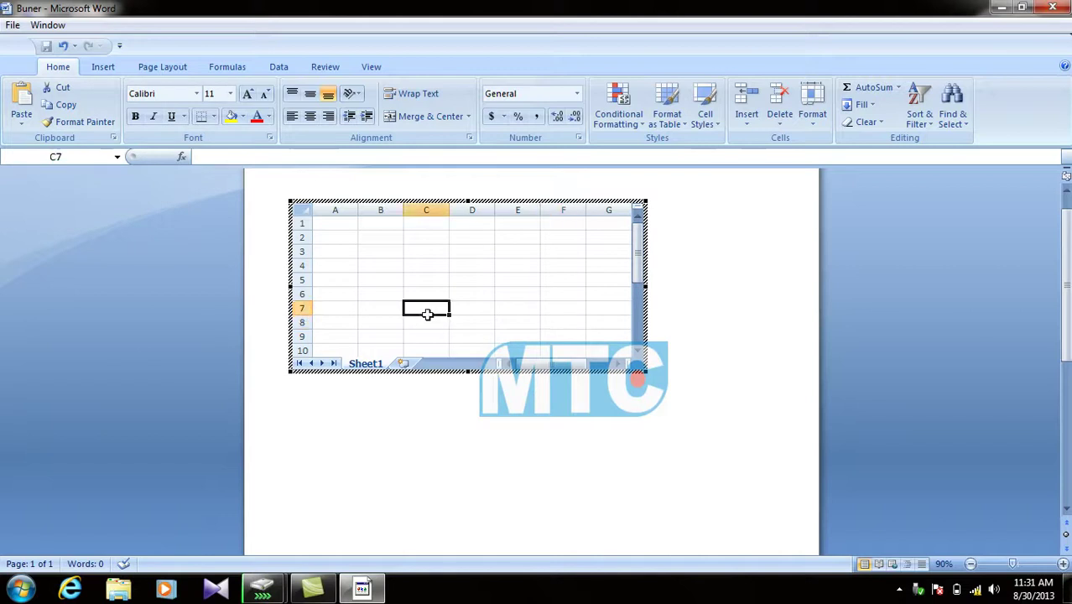
{"action": "left_click", "coordinate": [354, 226]}
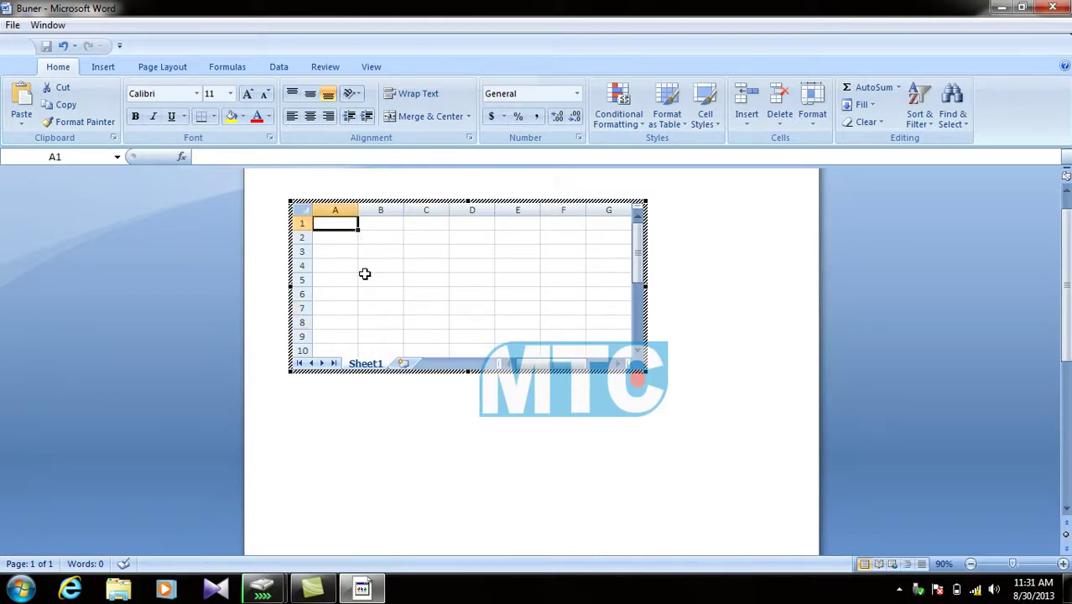
Enter Item, Qty, Rate and Total in cells A1 to D1 and select that header range
{"action": "type", "text": "Item"}
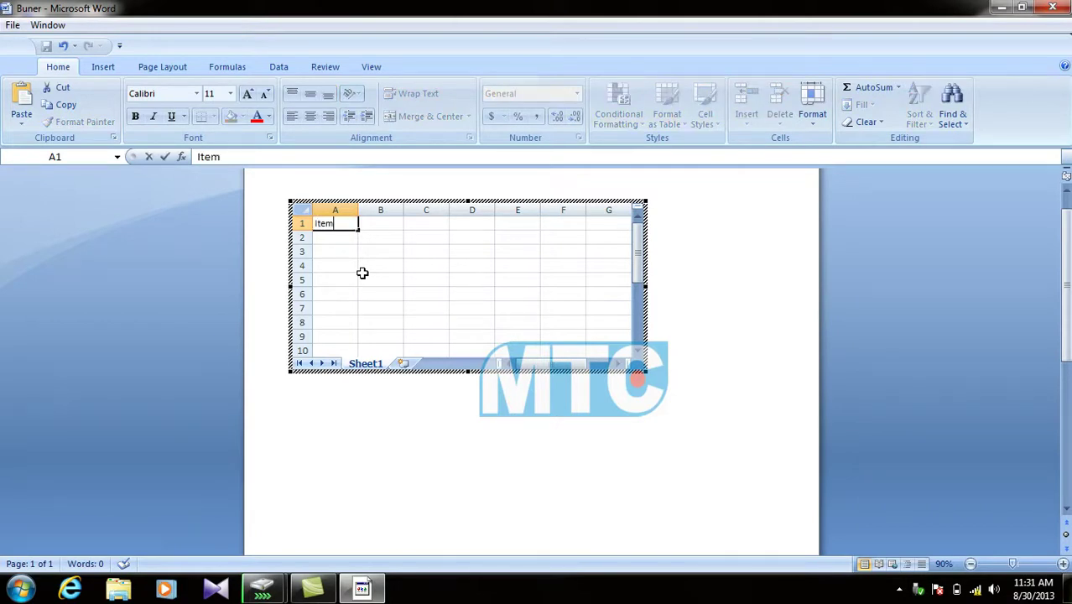
{"action": "key", "text": "Tab"}
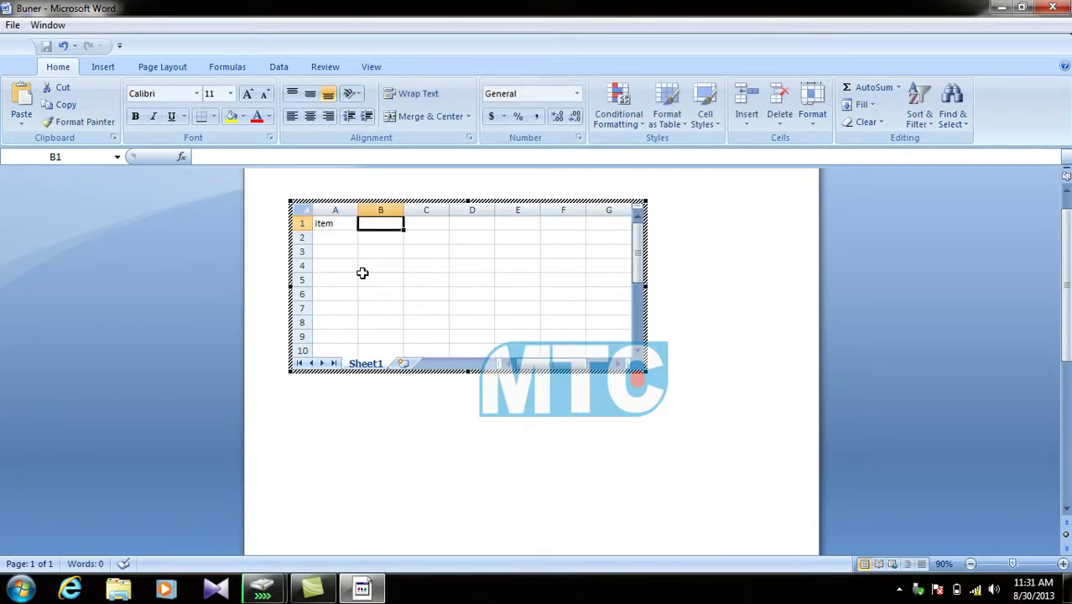
{"action": "type", "text": "Qty"}
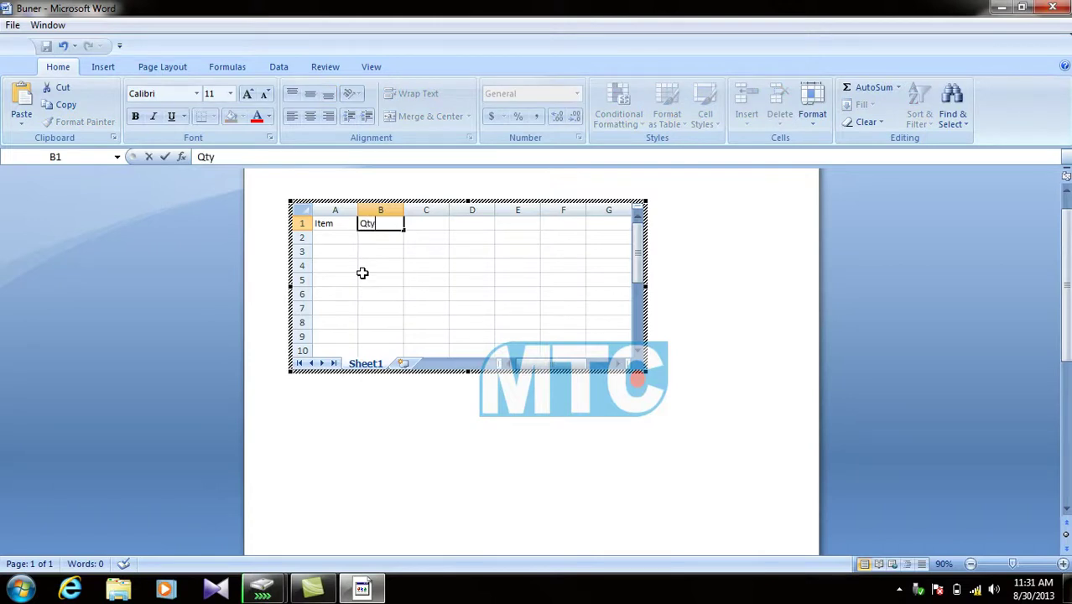
{"action": "key", "text": "Tab"}
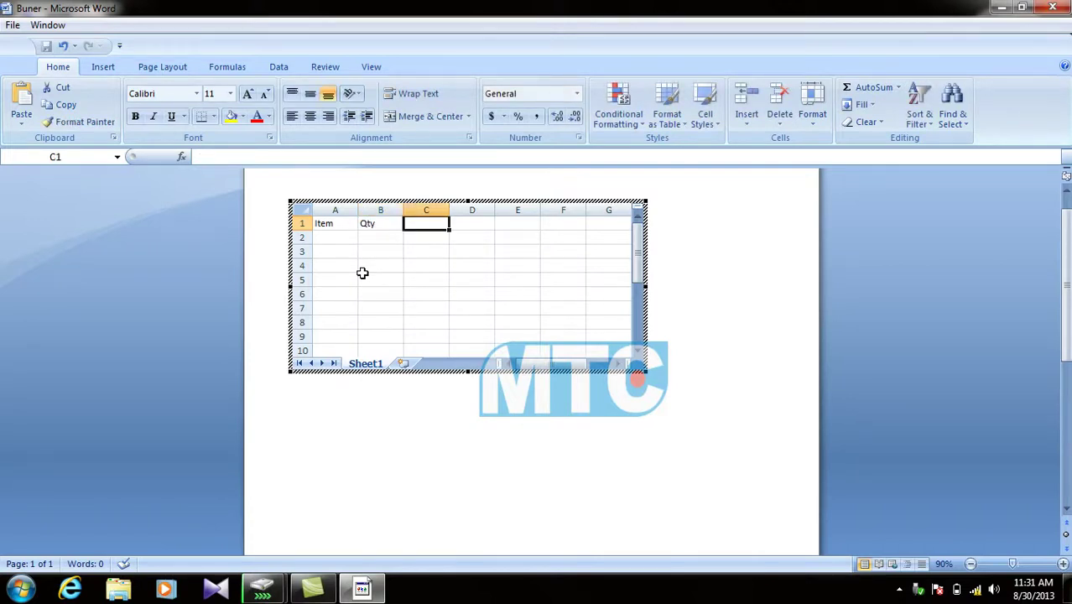
{"action": "type", "text": "Rate"}
{"action": "key", "text": "Tab"}
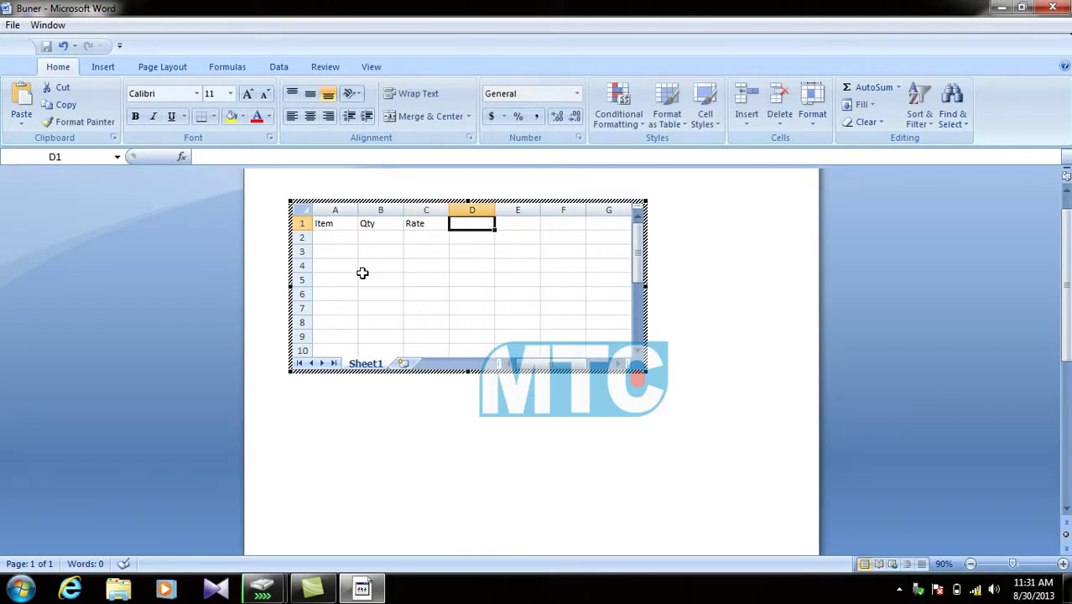
{"action": "type", "text": "Total"}
{"action": "key", "text": "Return"}
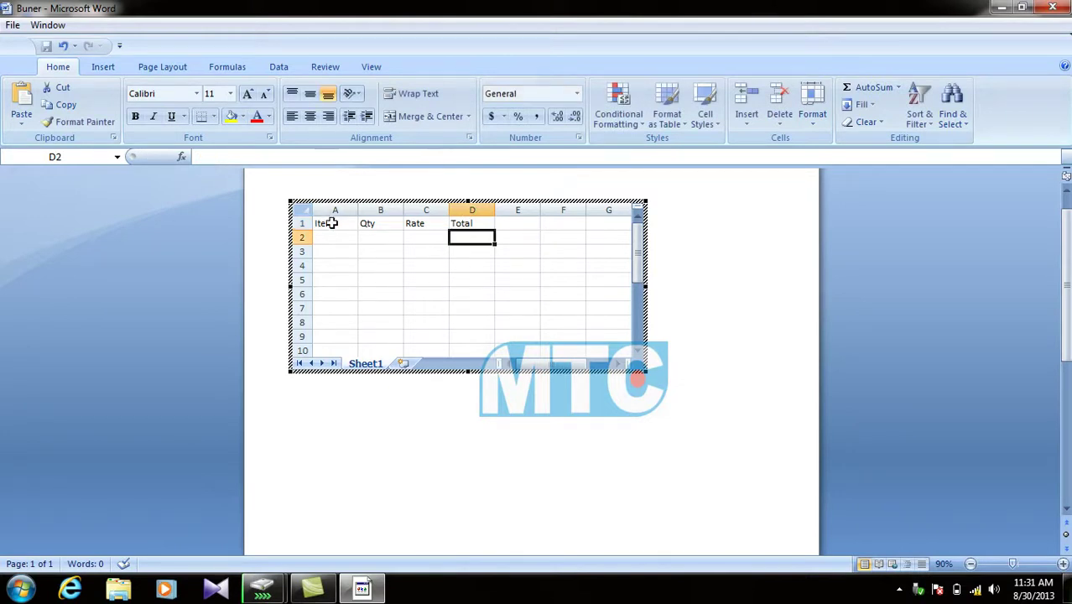
{"action": "left_click_drag", "start_coordinate": [327, 224], "coordinate": [459, 223]}
Format header cells A1:D1 with bold text, centre alignment and yellow fill
{"action": "left_click_drag", "start_coordinate": [332, 224], "coordinate": [462, 218]}
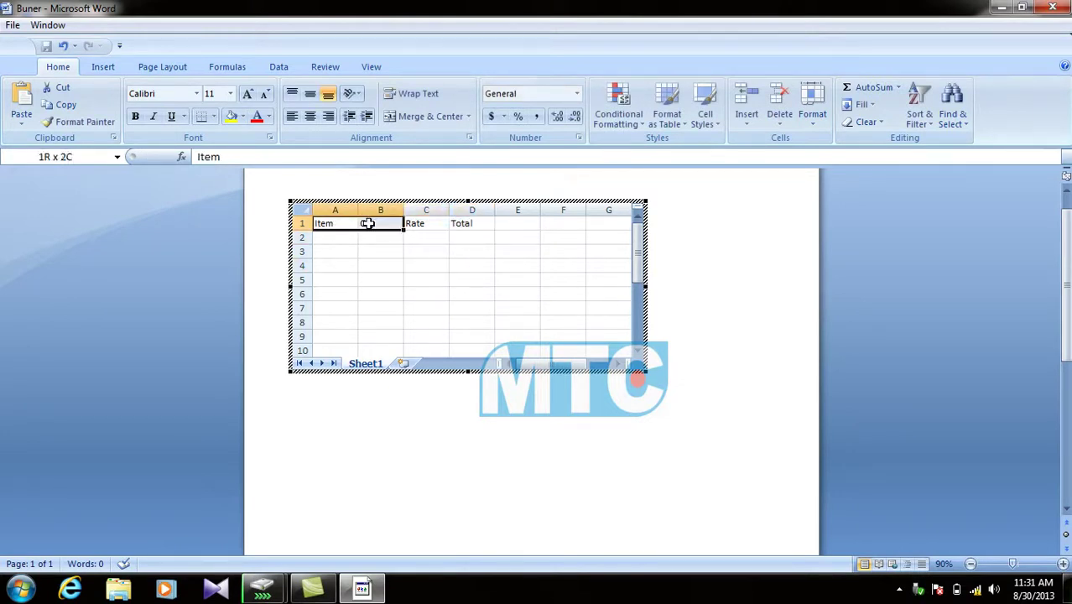
{"action": "left_click", "coordinate": [136, 116]}
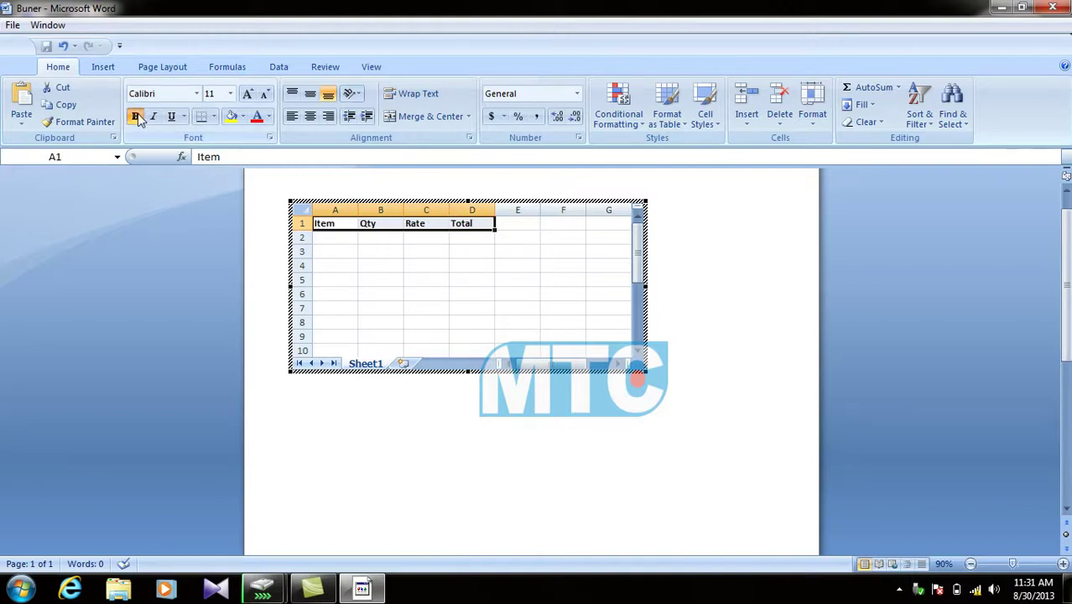
{"action": "left_click", "coordinate": [309, 118]}
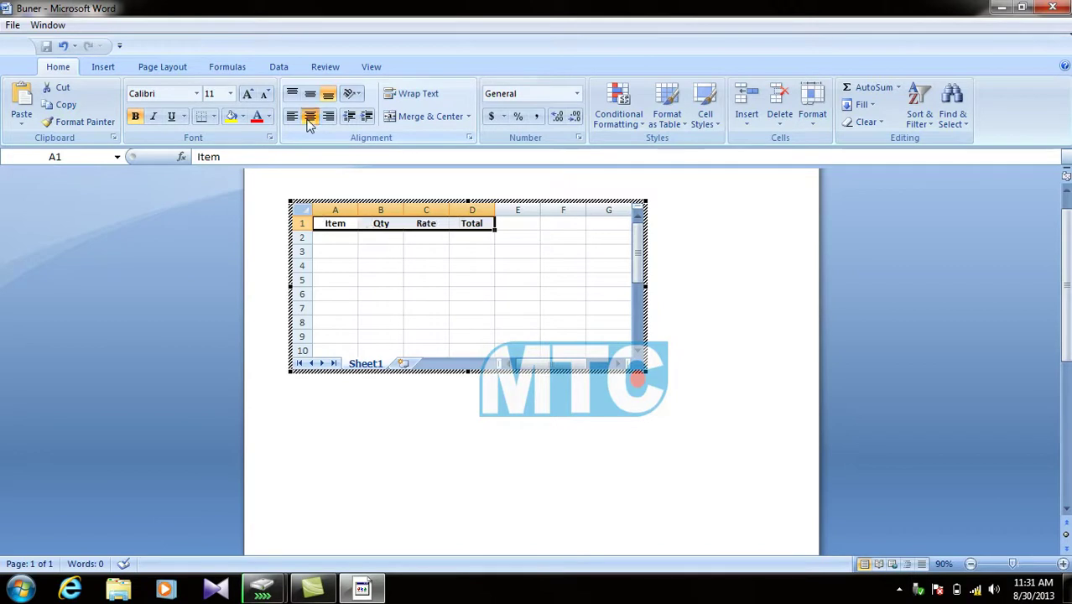
{"action": "left_click", "coordinate": [235, 122]}
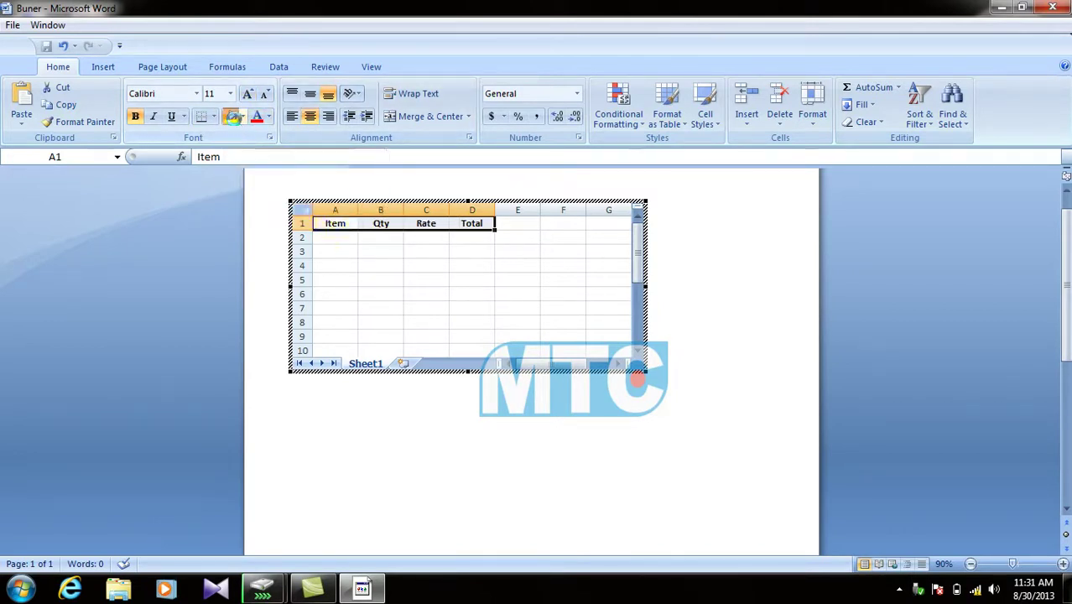
{"action": "left_click", "coordinate": [379, 252]}
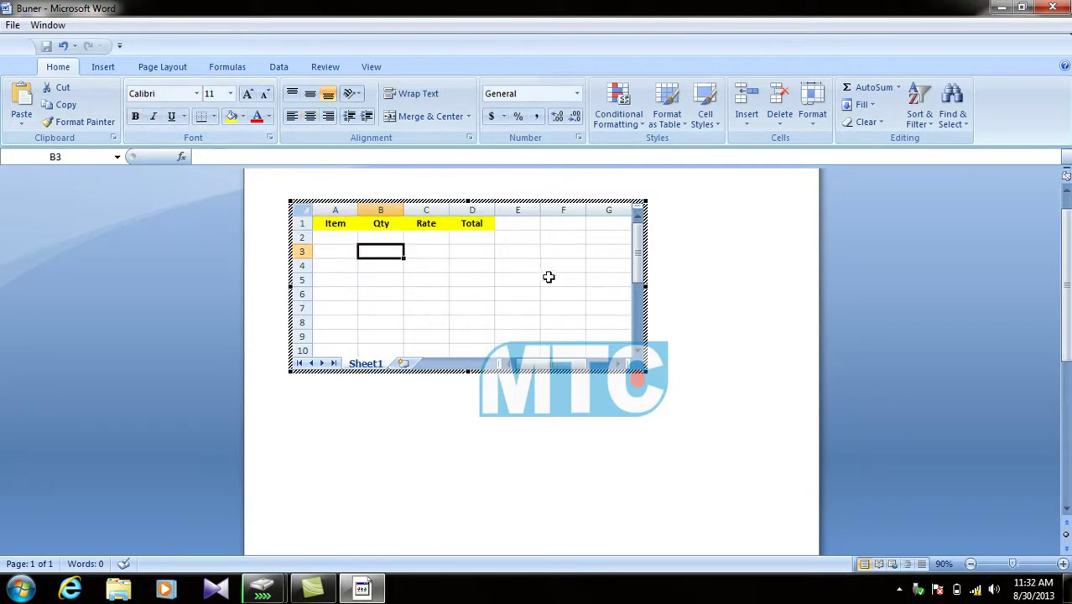
{"action": "left_click", "coordinate": [426, 265]}
Apply All Borders to the range A1:D9
{"action": "left_click_drag", "start_coordinate": [332, 223], "coordinate": [476, 331]}
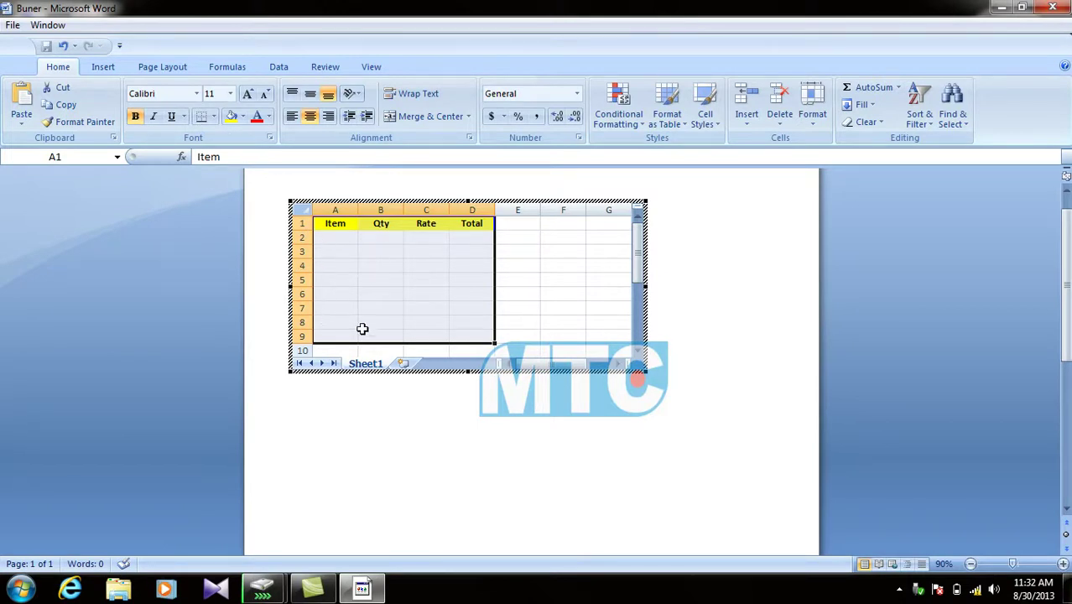
{"action": "left_click", "coordinate": [214, 117]}
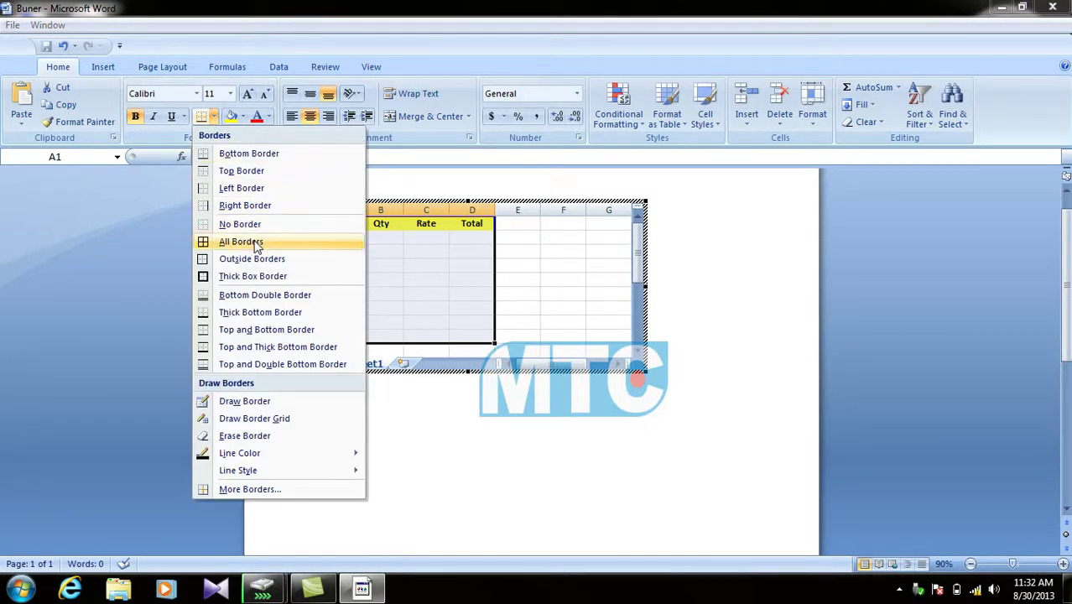
{"action": "left_click", "coordinate": [257, 241]}
{"action": "left_click", "coordinate": [533, 267]}
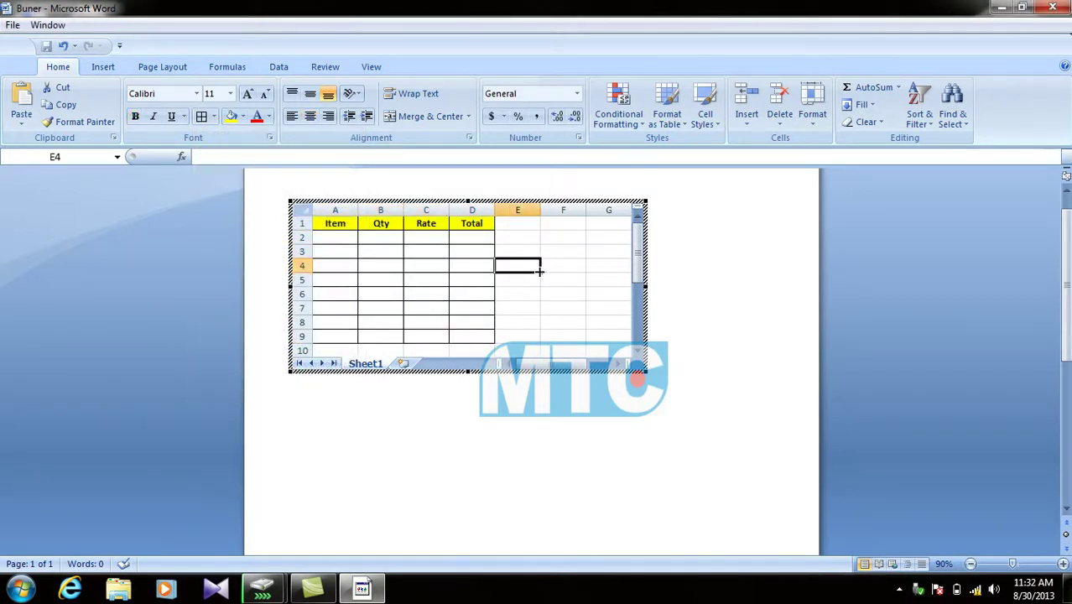
Test borders on F3:G7 and yellow fill on F3:G3, then undo with Ctrl+Z
{"action": "left_click_drag", "start_coordinate": [560, 252], "coordinate": [601, 312]}
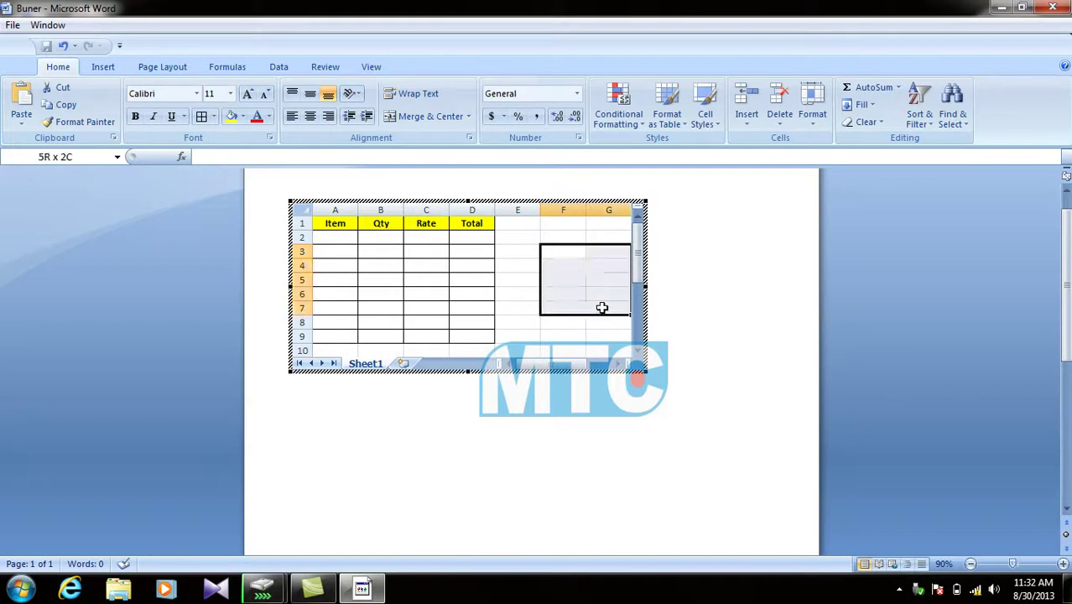
{"action": "left_click", "coordinate": [214, 116]}
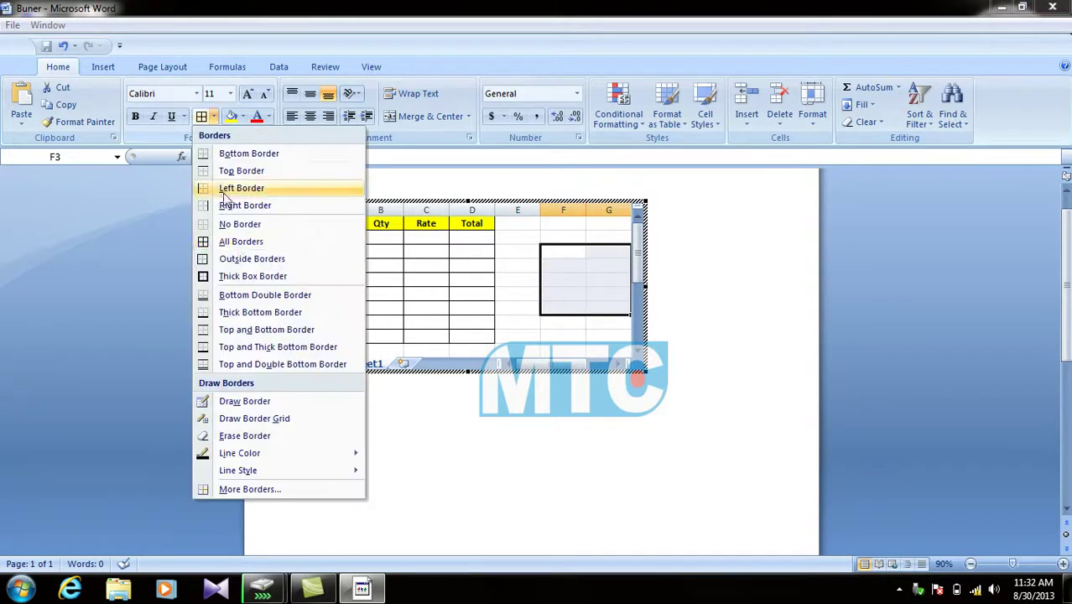
{"action": "left_click", "coordinate": [239, 242]}
{"action": "left_click", "coordinate": [555, 333]}
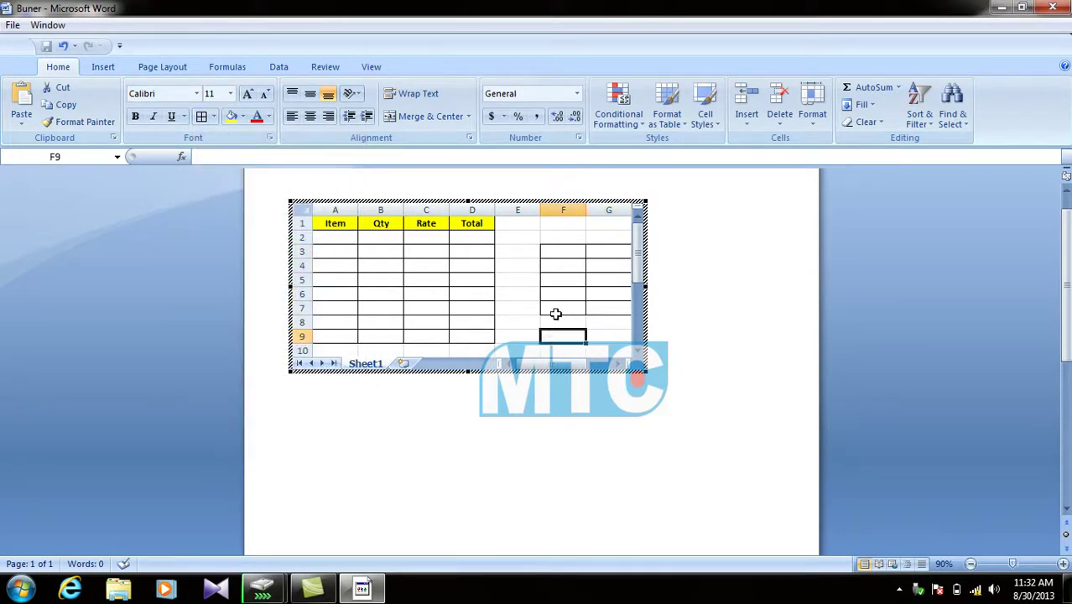
{"action": "left_click_drag", "start_coordinate": [565, 247], "coordinate": [589, 248]}
{"action": "left_click", "coordinate": [230, 117]}
{"action": "left_click", "coordinate": [581, 323]}
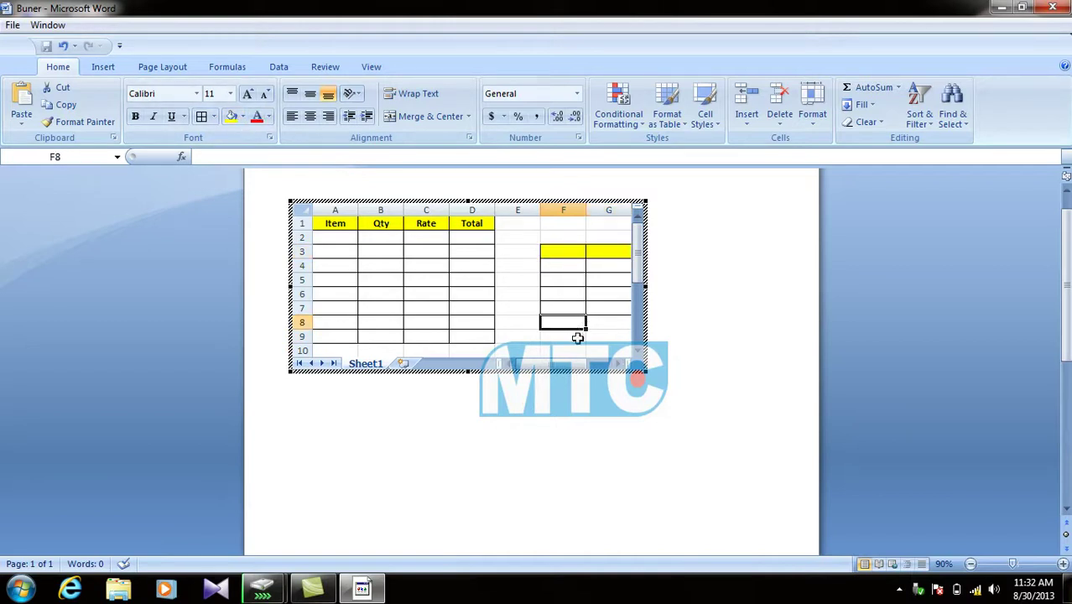
{"action": "key", "text": "ctrl+z"}
{"action": "key", "text": "ctrl+z"}
Check the Qty, Rate and Total header cells, then select cell A2
{"action": "left_click", "coordinate": [475, 280]}
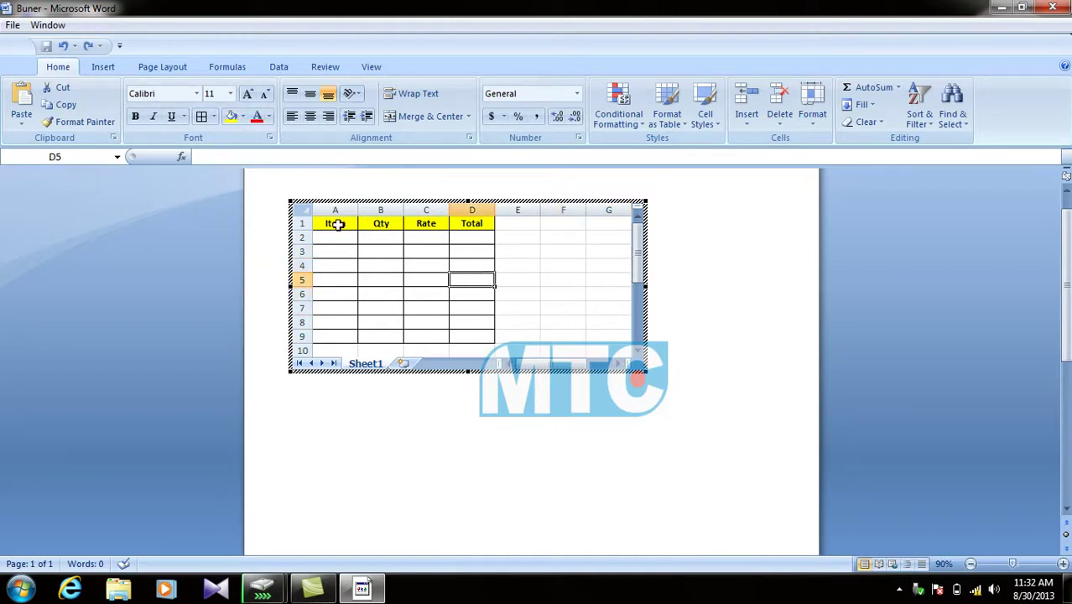
{"action": "left_click", "coordinate": [377, 225]}
{"action": "left_click", "coordinate": [429, 224]}
{"action": "left_click", "coordinate": [469, 223]}
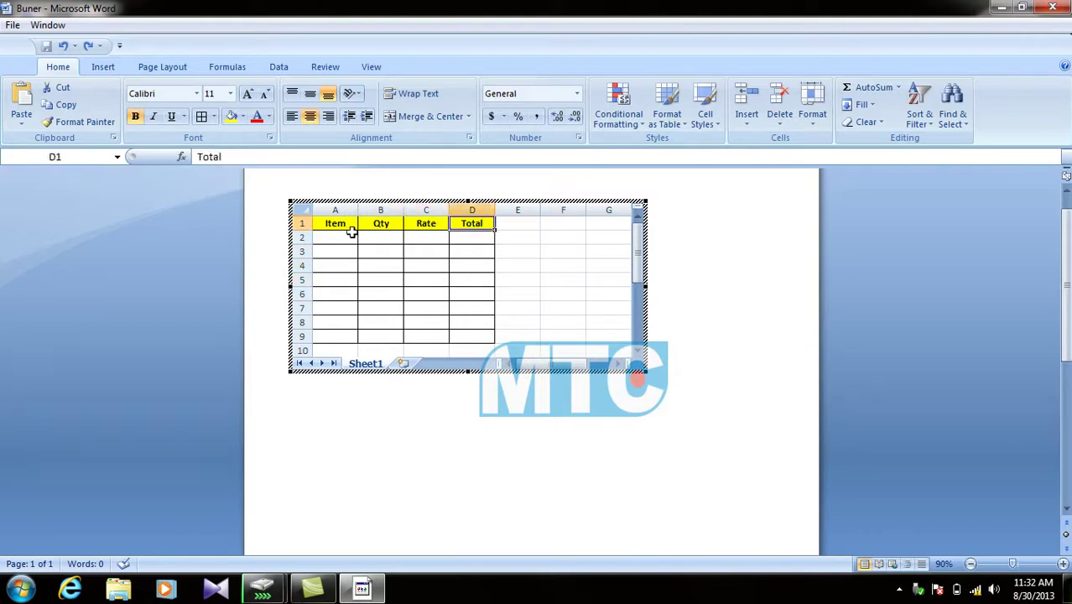
{"action": "left_click", "coordinate": [349, 236]}
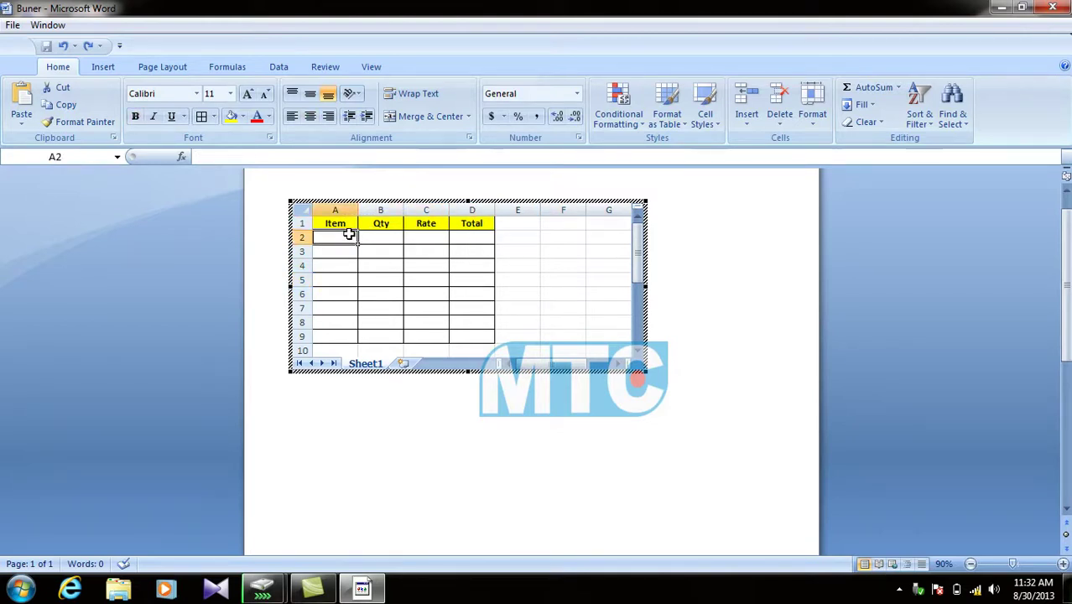
Enter Mouse, scanner, Monitor, Hdd and K board in cells A2 through A6
{"action": "type", "text": "Mouae"}
{"action": "key", "text": "BackSpace"}
{"action": "key", "text": "BackSpace"}
{"action": "type", "text": "se"}
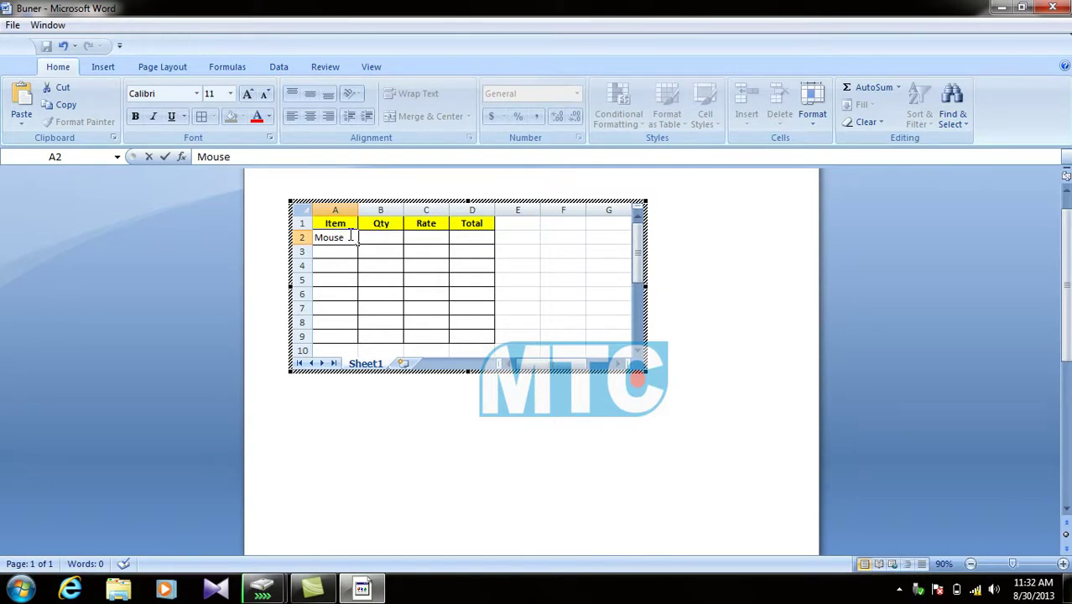
{"action": "key", "text": "Return"}
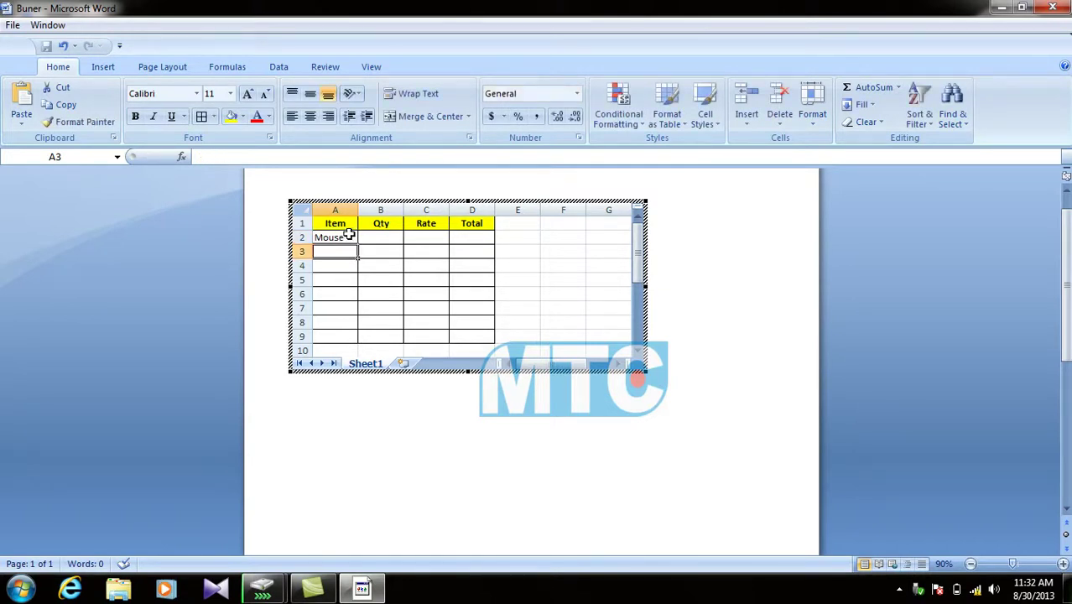
{"action": "type", "text": "scanner"}
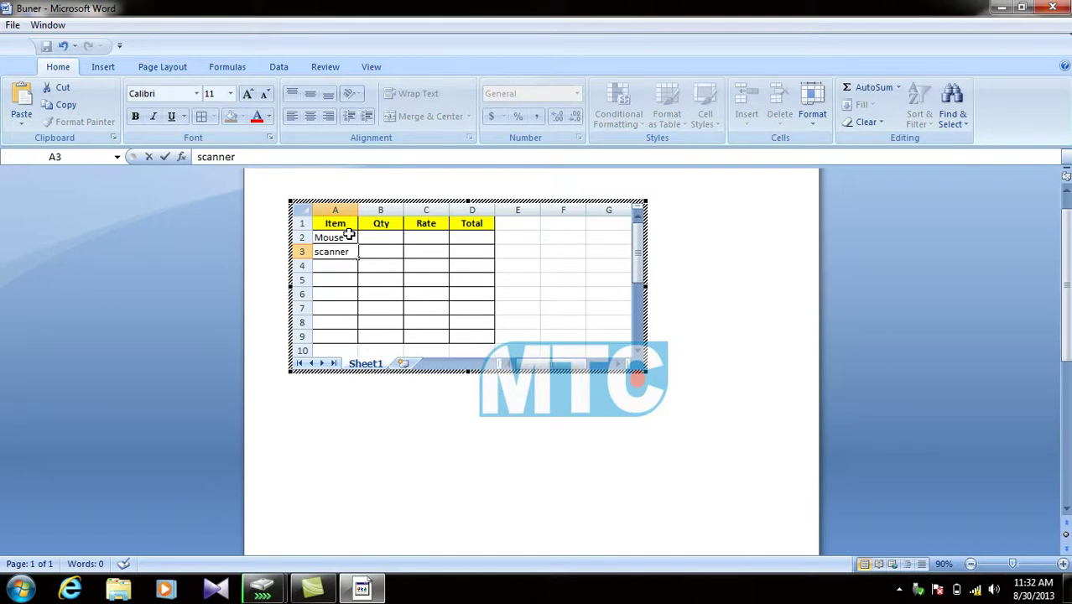
{"action": "key", "text": "Return"}
{"action": "type", "text": "Monitor"}
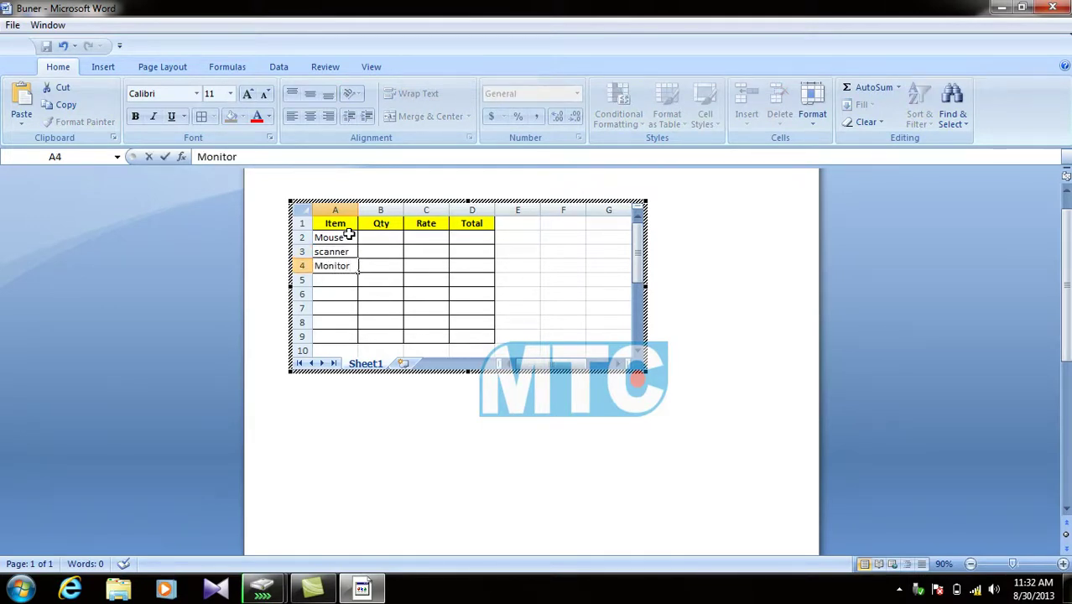
{"action": "key", "text": "Return"}
{"action": "type", "text": "Hdd"}
{"action": "key", "text": "Return"}
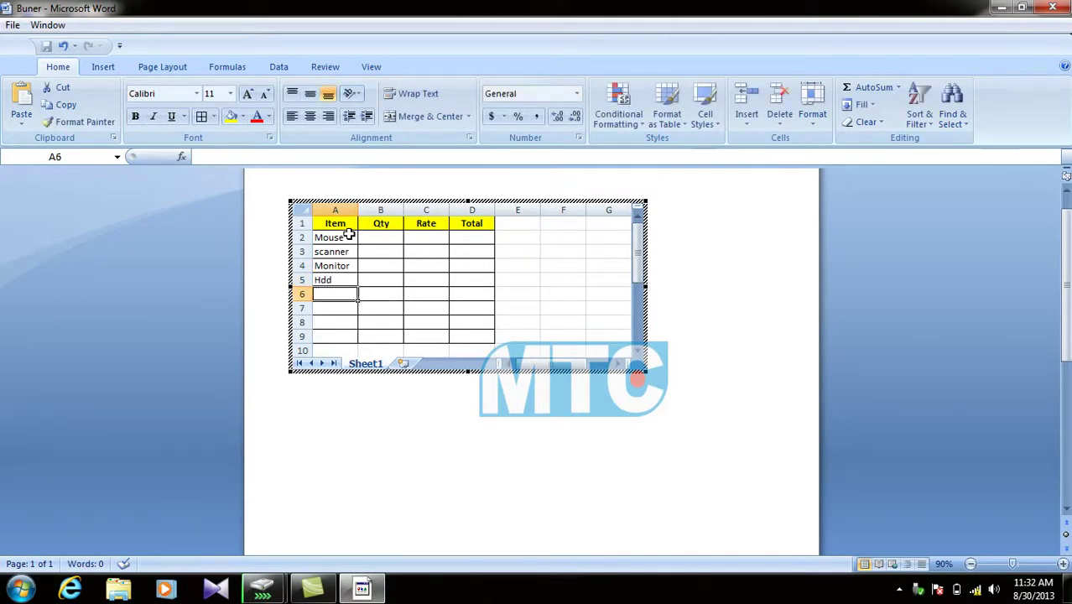
{"action": "type", "text": "K board"}
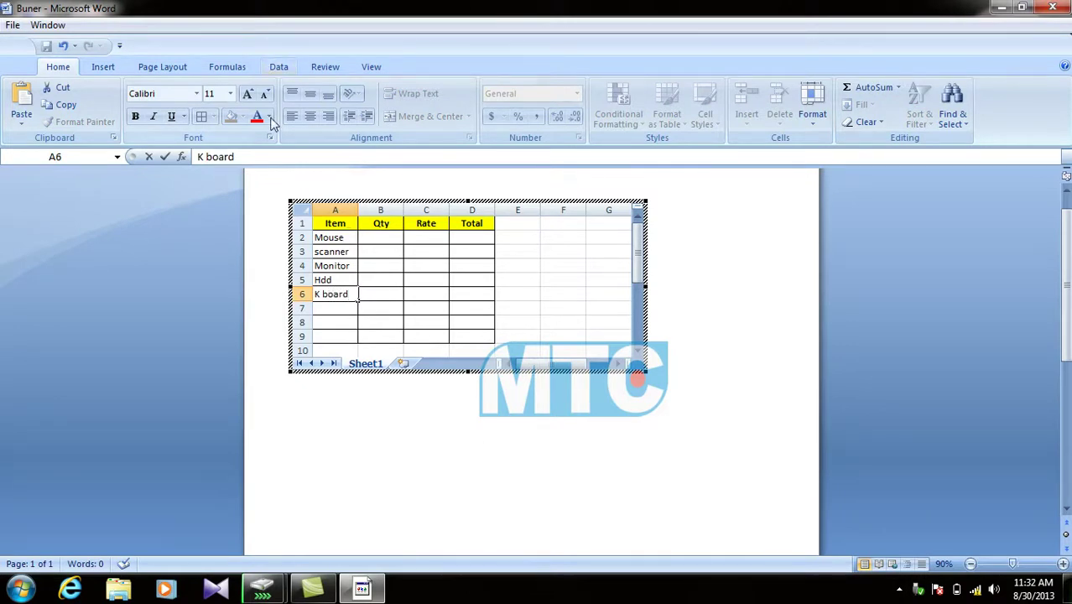
{"action": "left_click", "coordinate": [362, 277]}
{"action": "left_click", "coordinate": [382, 237]}
Enter quantities 20, 12, 3, 20 and 45 in column B
{"action": "type", "text": "20"}
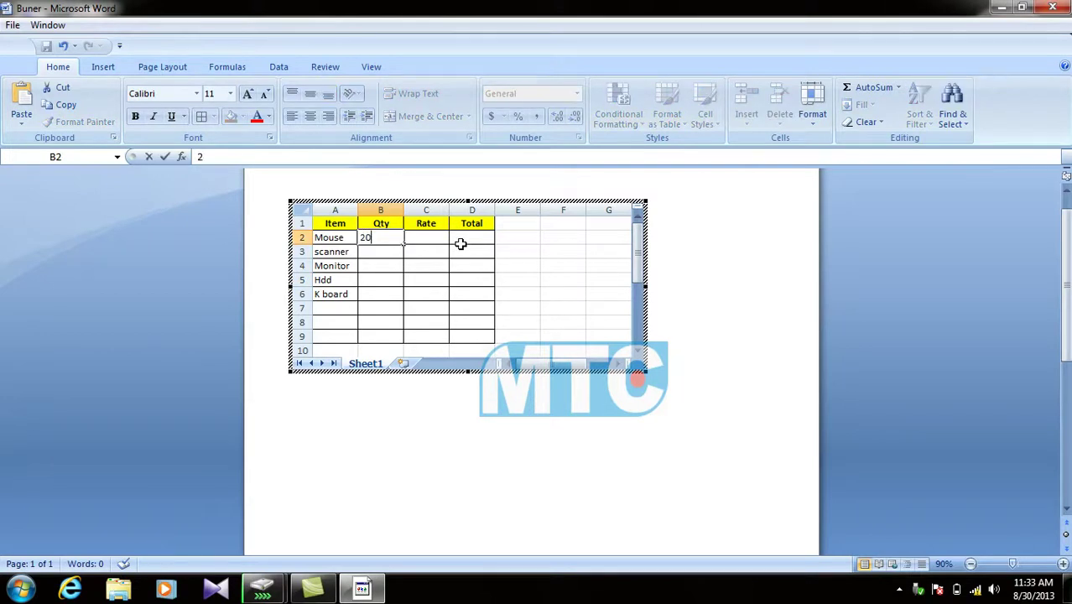
{"action": "left_click", "coordinate": [384, 252]}
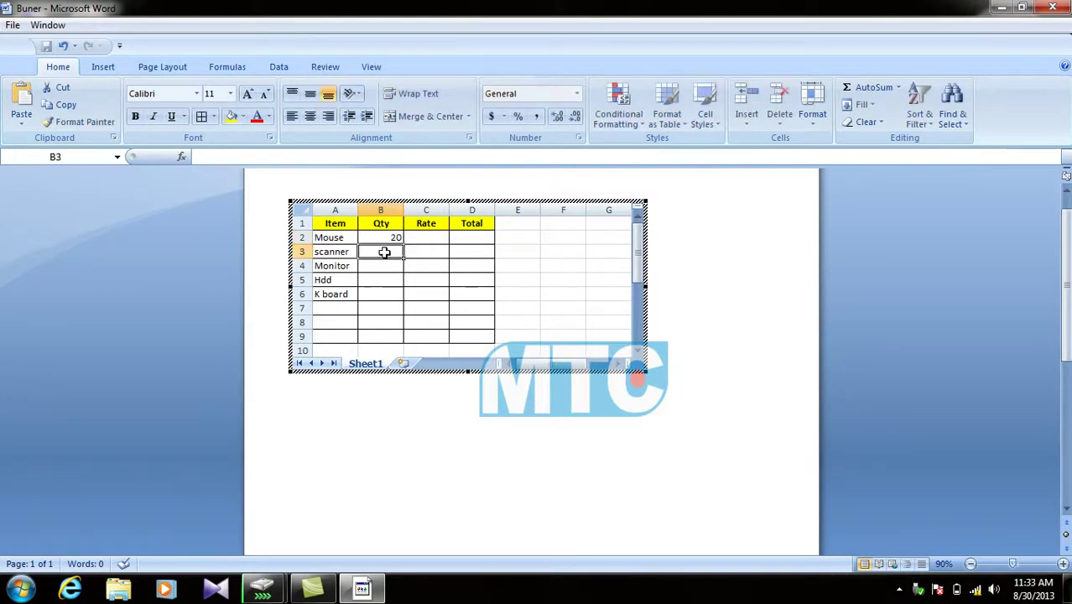
{"action": "type", "text": "12"}
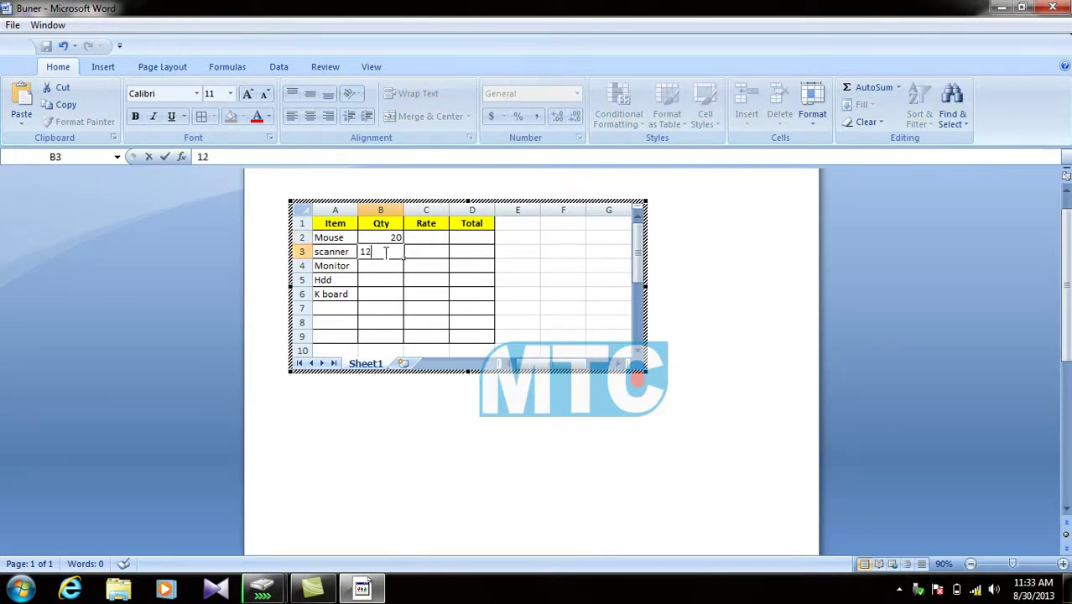
{"action": "key", "text": "Return"}
{"action": "type", "text": "3"}
{"action": "key", "text": "Return"}
{"action": "type", "text": "20"}
{"action": "key", "text": "Return"}
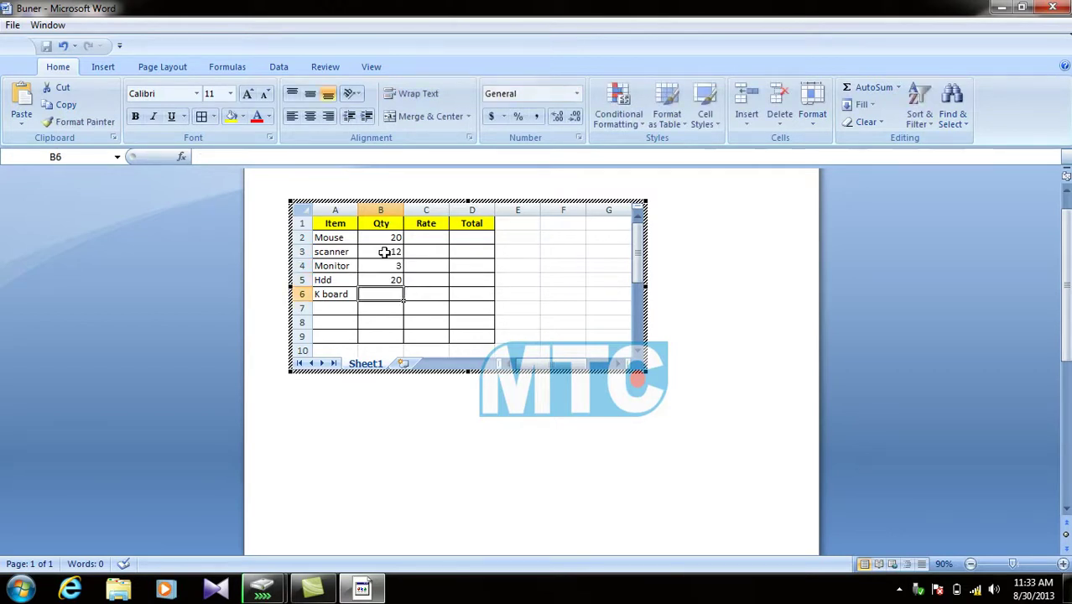
{"action": "type", "text": "45"}
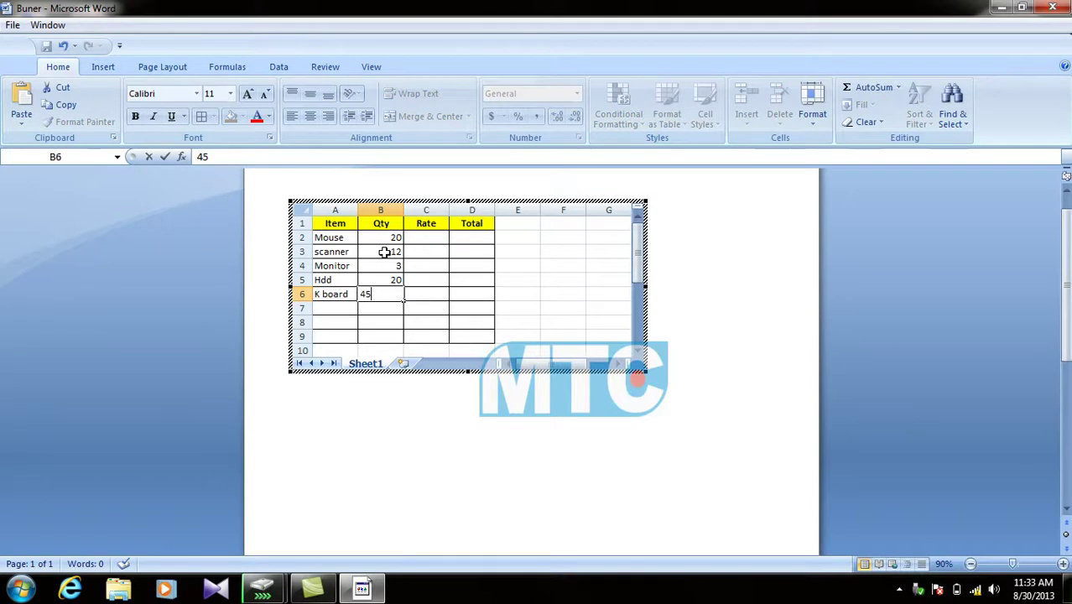
{"action": "left_click", "coordinate": [426, 311]}
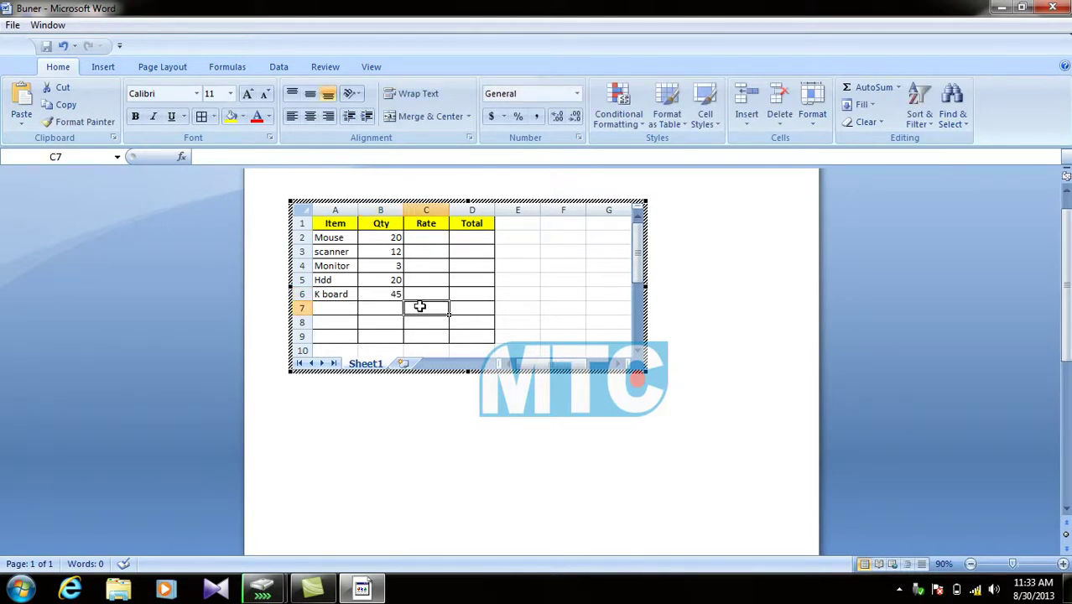
Enter rates 150, 2200, 2300, 1200 and 300 in column C, starting at C2
{"action": "left_click", "coordinate": [425, 242]}
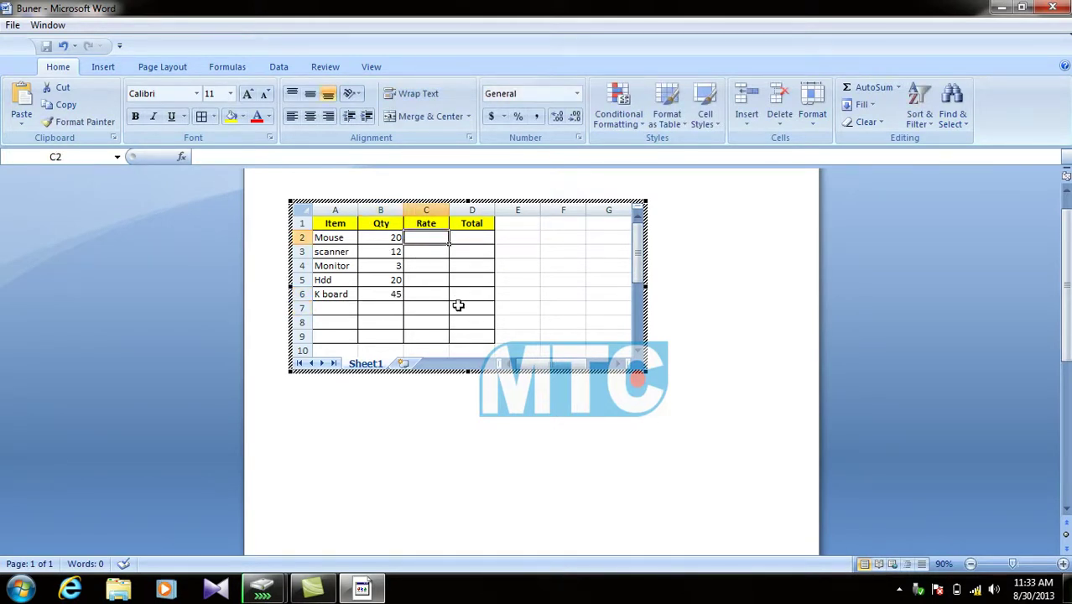
{"action": "type", "text": "150"}
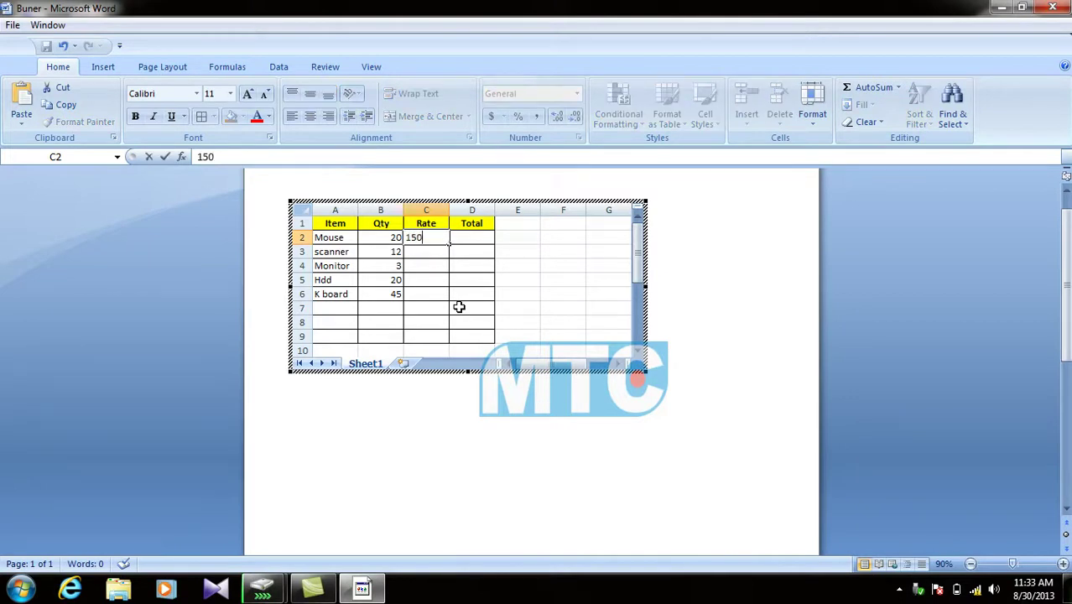
{"action": "key", "text": "Return"}
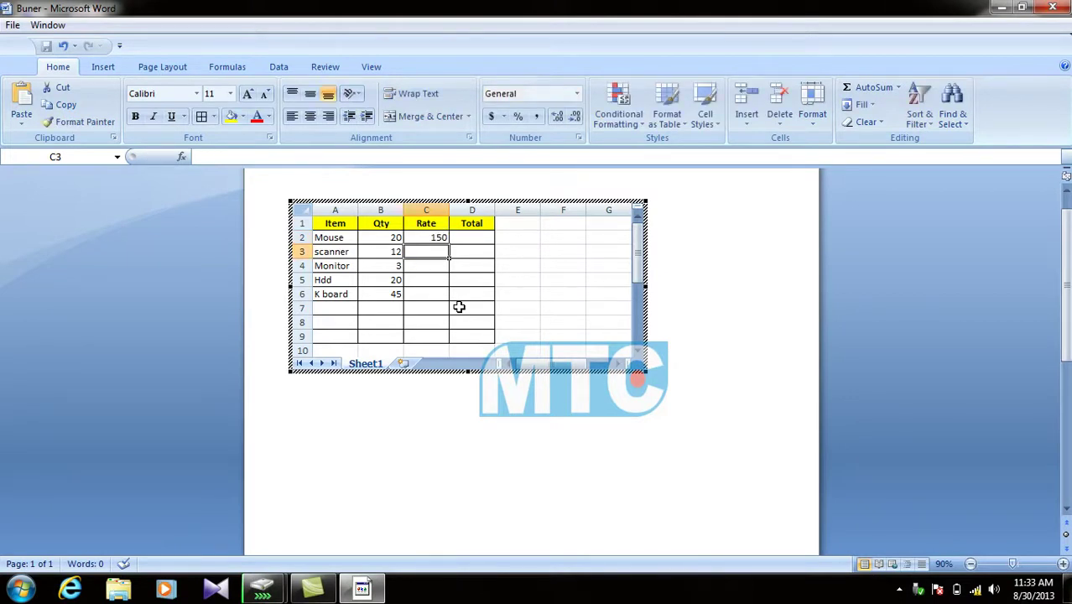
{"action": "type", "text": "2200"}
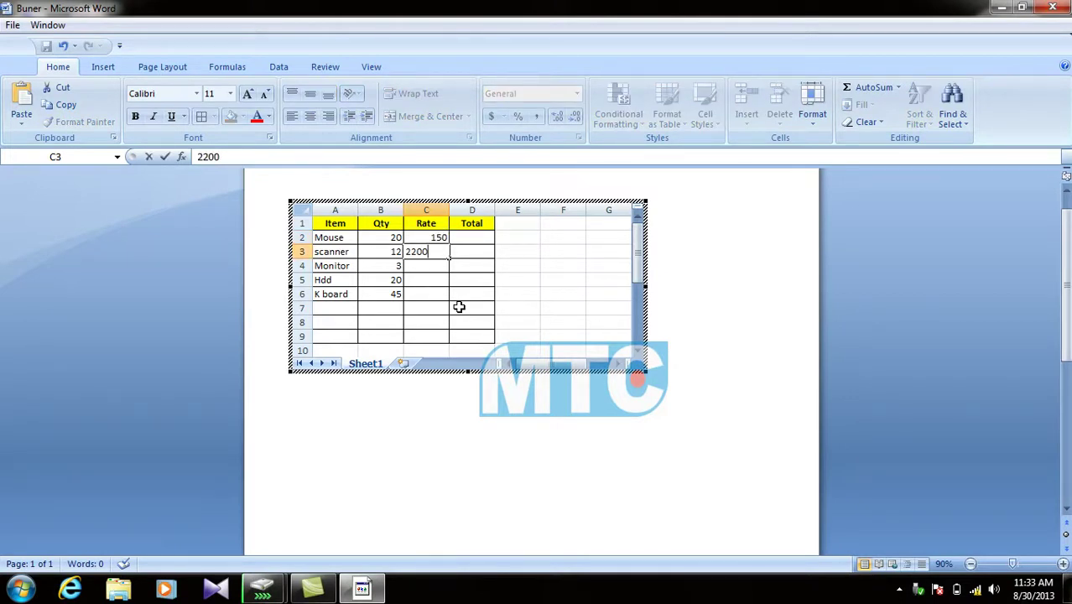
{"action": "key", "text": "Return"}
{"action": "type", "text": "2300"}
{"action": "key", "text": "Return"}
{"action": "type", "text": "1200"}
{"action": "key", "text": "Return"}
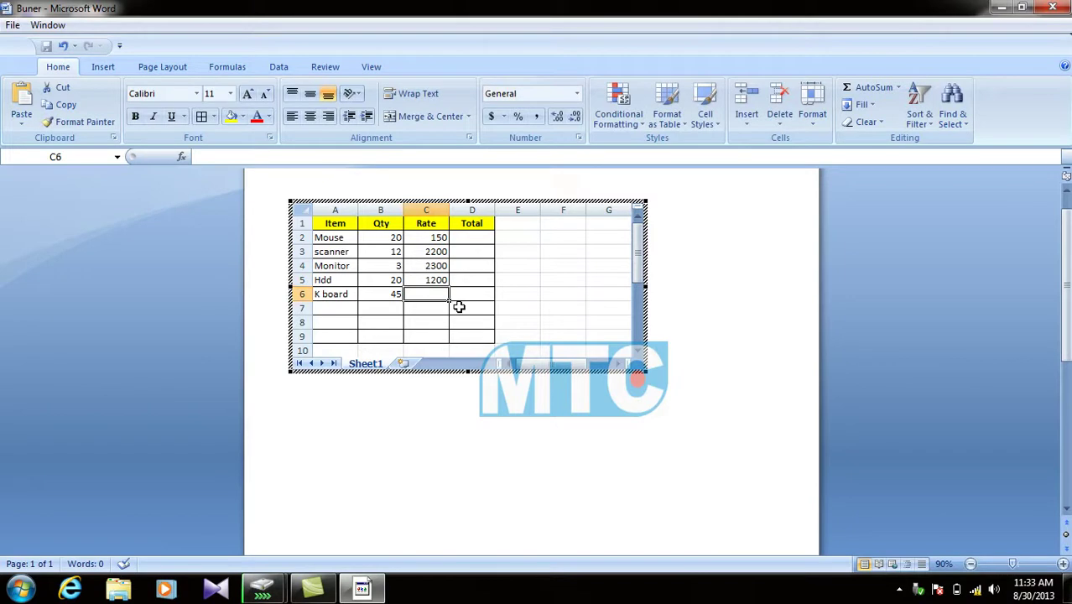
{"action": "type", "text": "300"}
{"action": "left_click", "coordinate": [458, 306]}
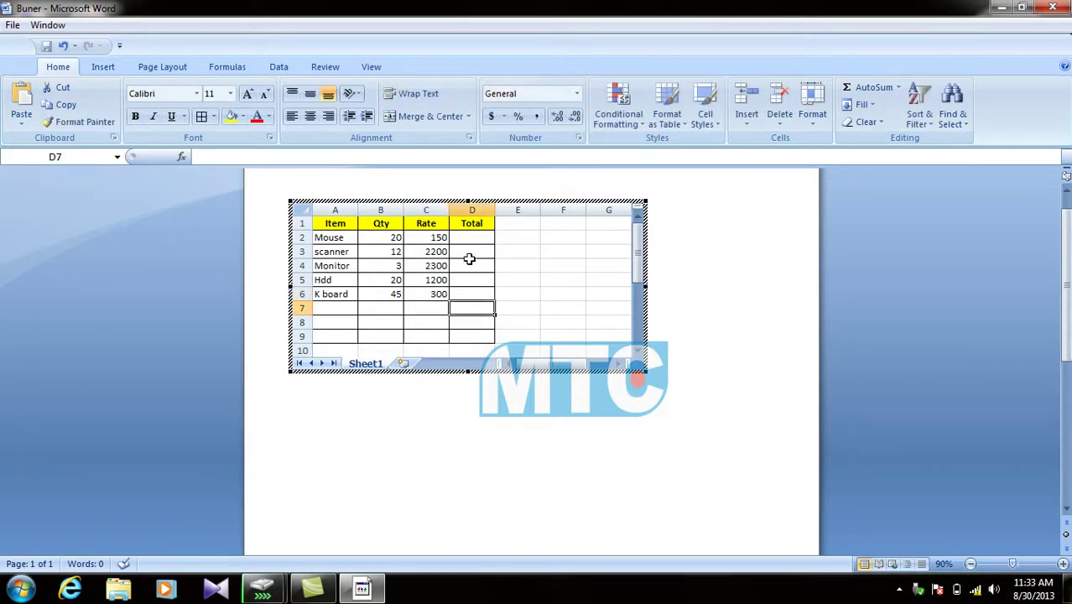
{"action": "left_click_drag", "start_coordinate": [484, 238], "coordinate": [489, 303]}
{"action": "left_click", "coordinate": [549, 280]}
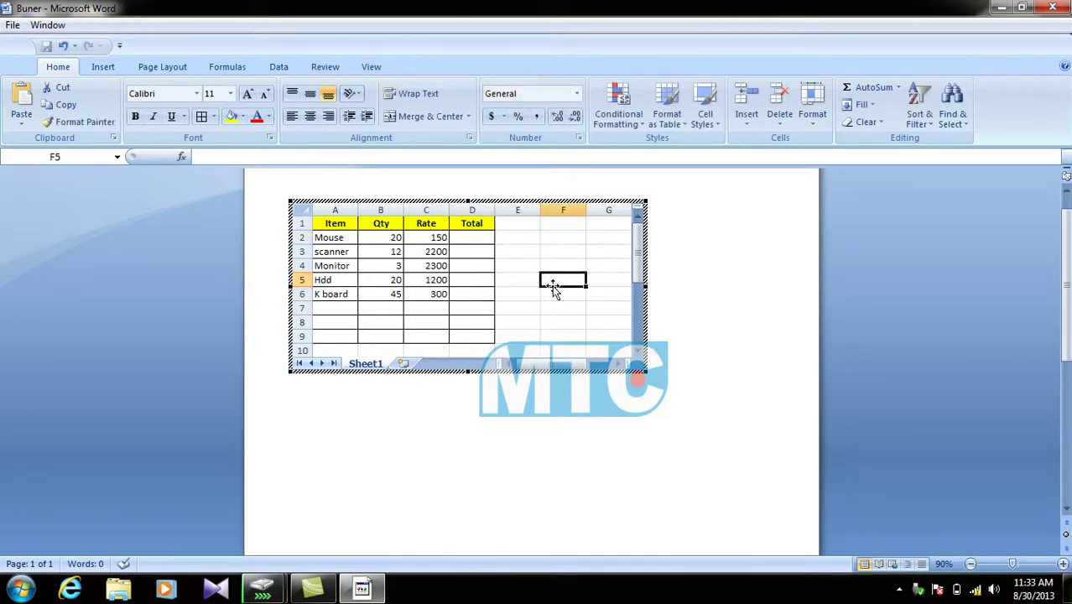
{"action": "left_click", "coordinate": [482, 239]}
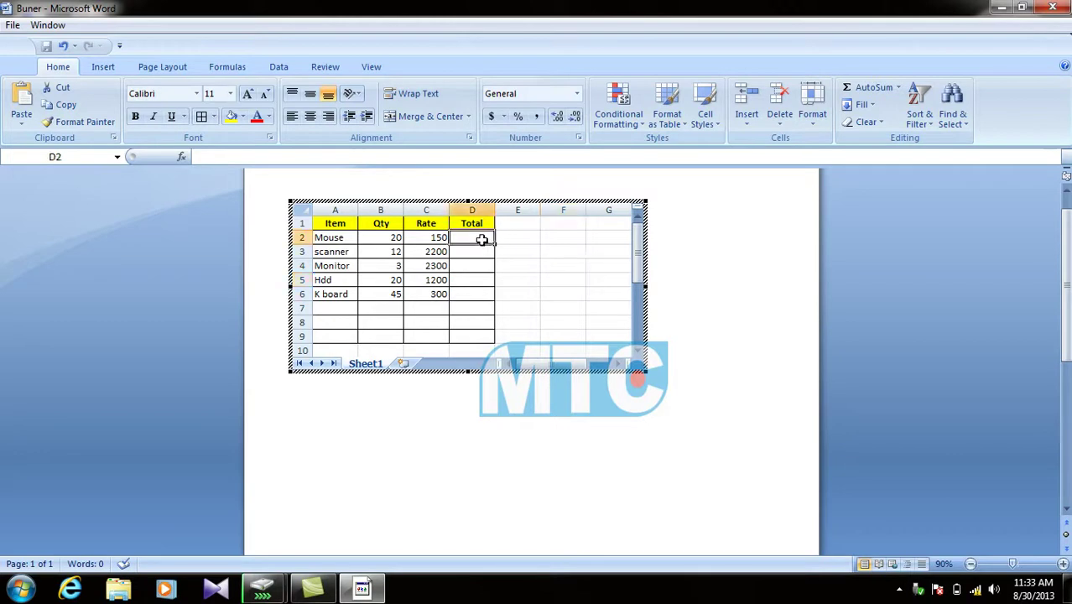
{"action": "left_click", "coordinate": [402, 237]}
{"action": "left_click", "coordinate": [417, 237]}
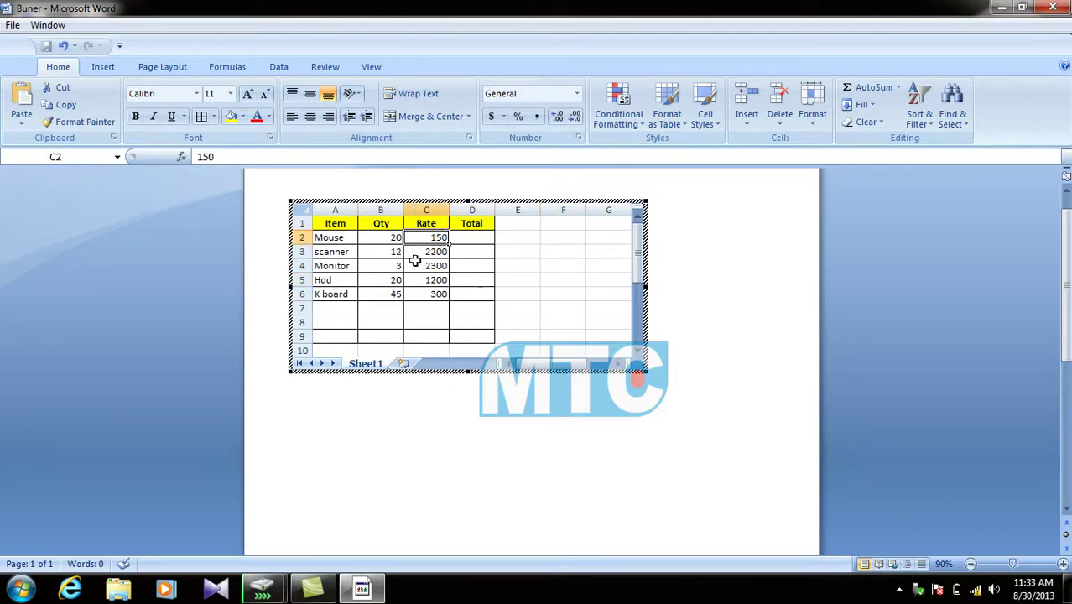
{"action": "left_click", "coordinate": [393, 239]}
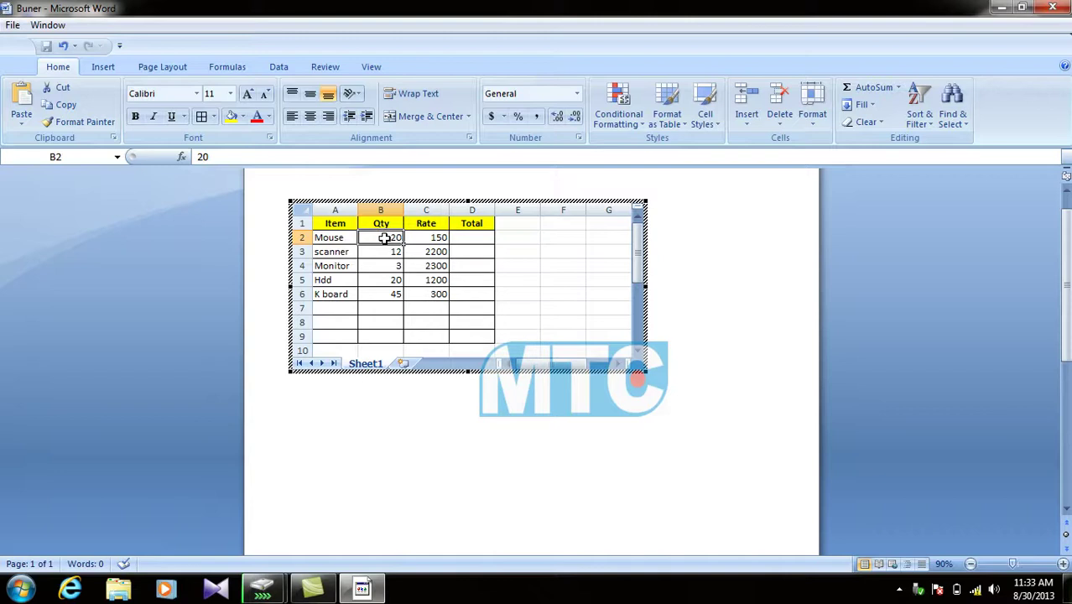
{"action": "left_click", "coordinate": [439, 239]}
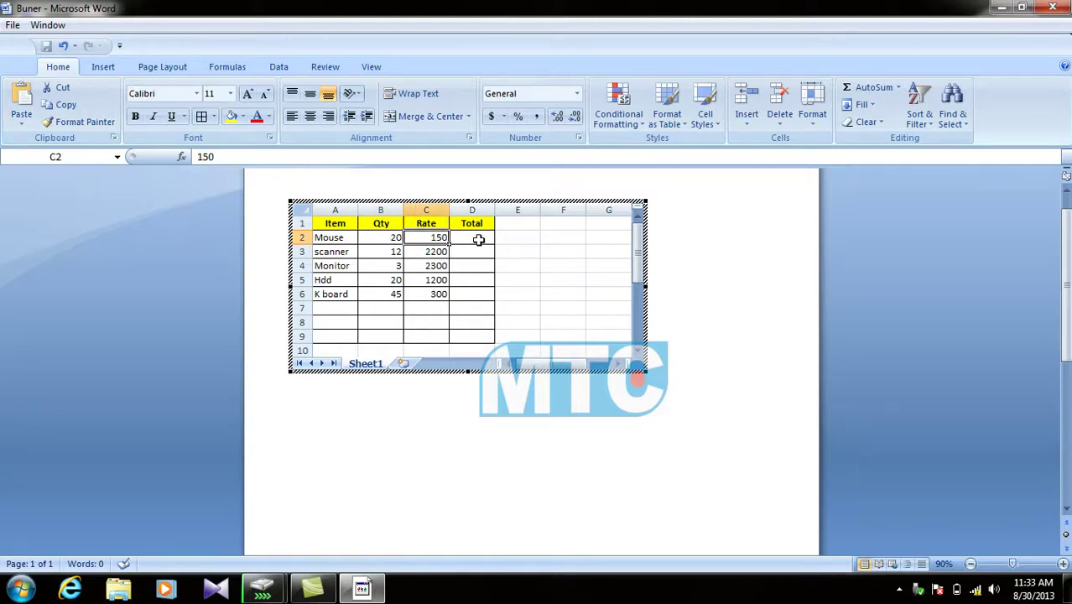
{"action": "left_click", "coordinate": [478, 240]}
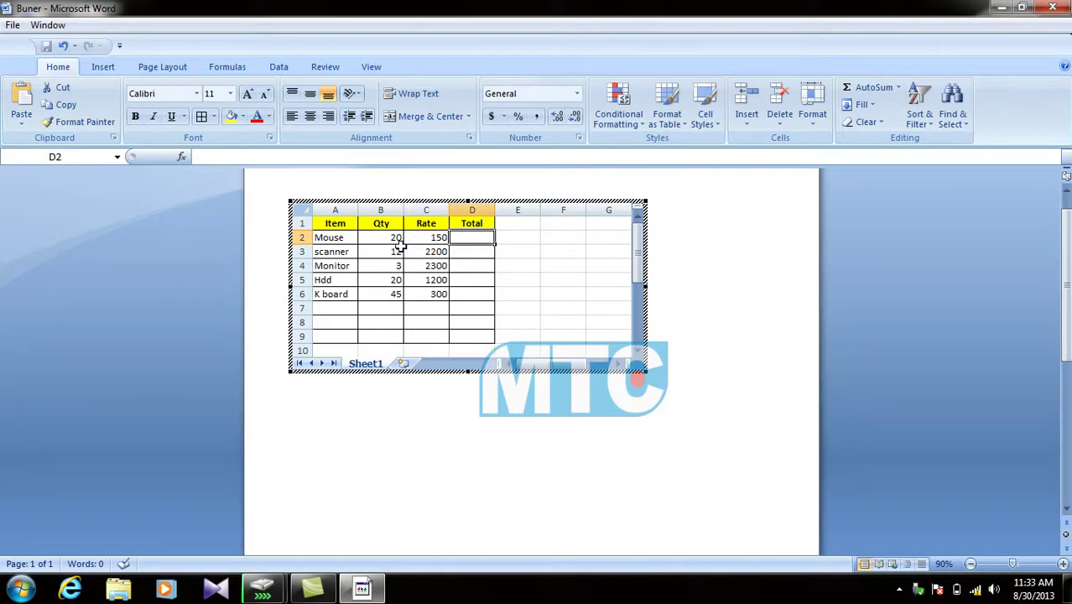
{"action": "left_click", "coordinate": [431, 239]}
{"action": "left_click", "coordinate": [474, 239]}
{"action": "left_click", "coordinate": [389, 241]}
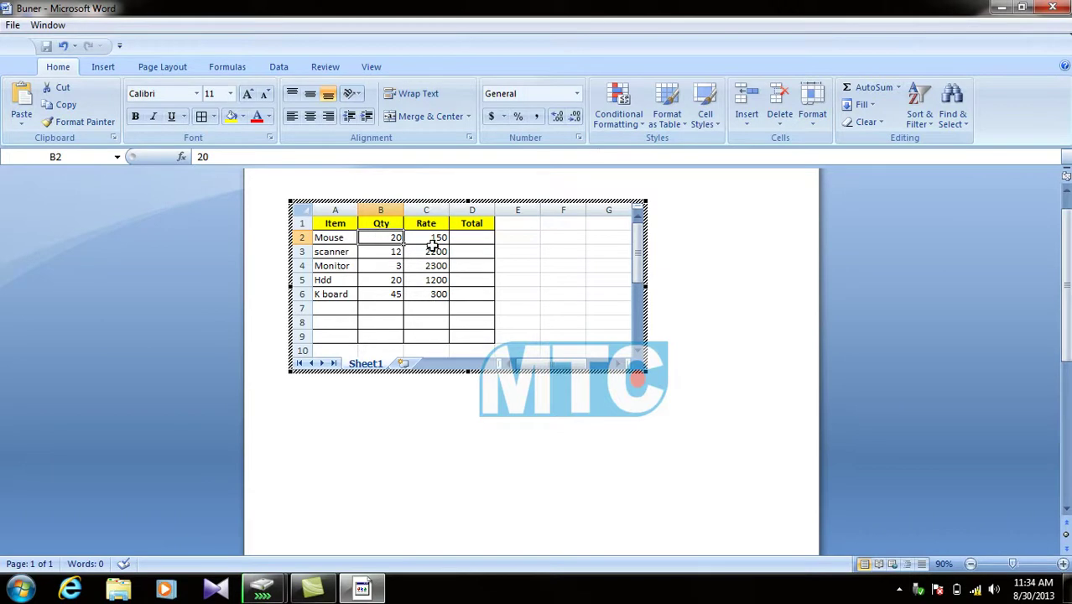
{"action": "left_click", "coordinate": [433, 242]}
{"action": "left_click", "coordinate": [468, 221]}
{"action": "left_click", "coordinate": [480, 238]}
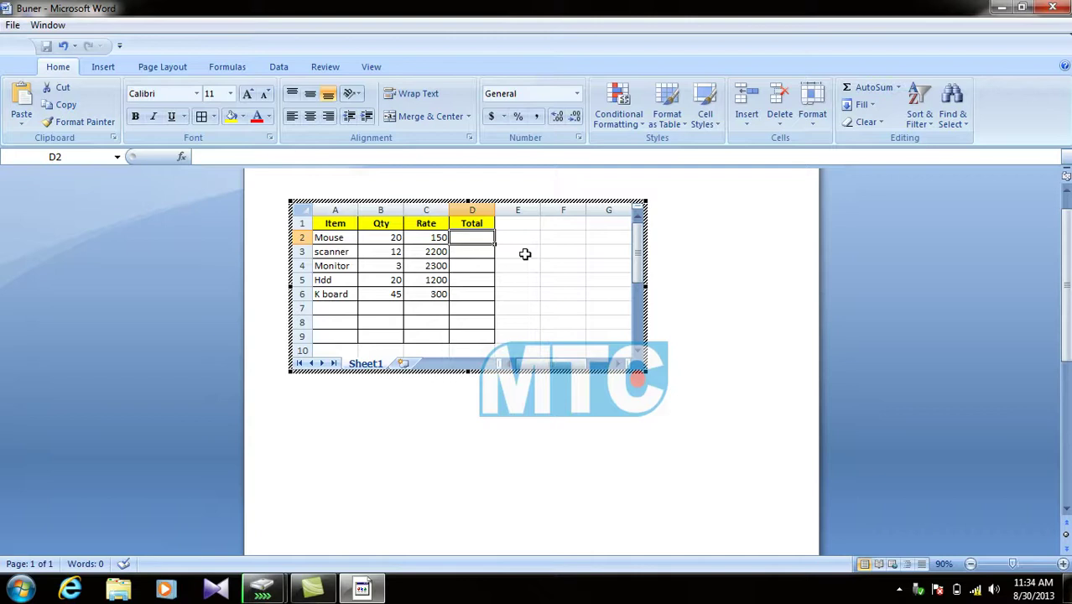
Enter the formula =B2*C2 in D2 so the Mouse total shows 3000
{"action": "type", "text": "="}
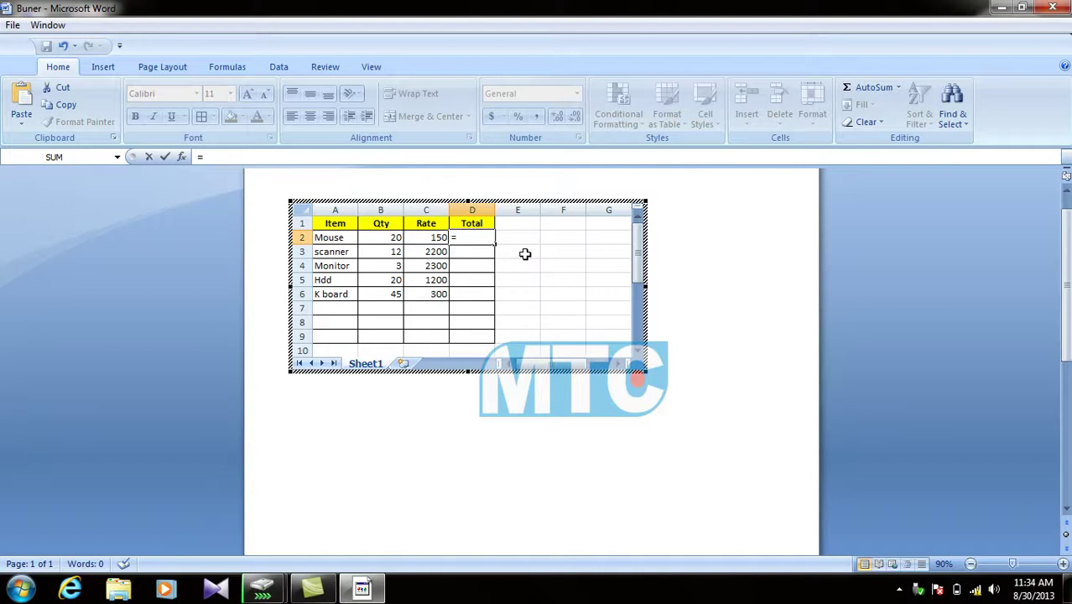
{"action": "left_click", "coordinate": [390, 238]}
{"action": "type", "text": "*"}
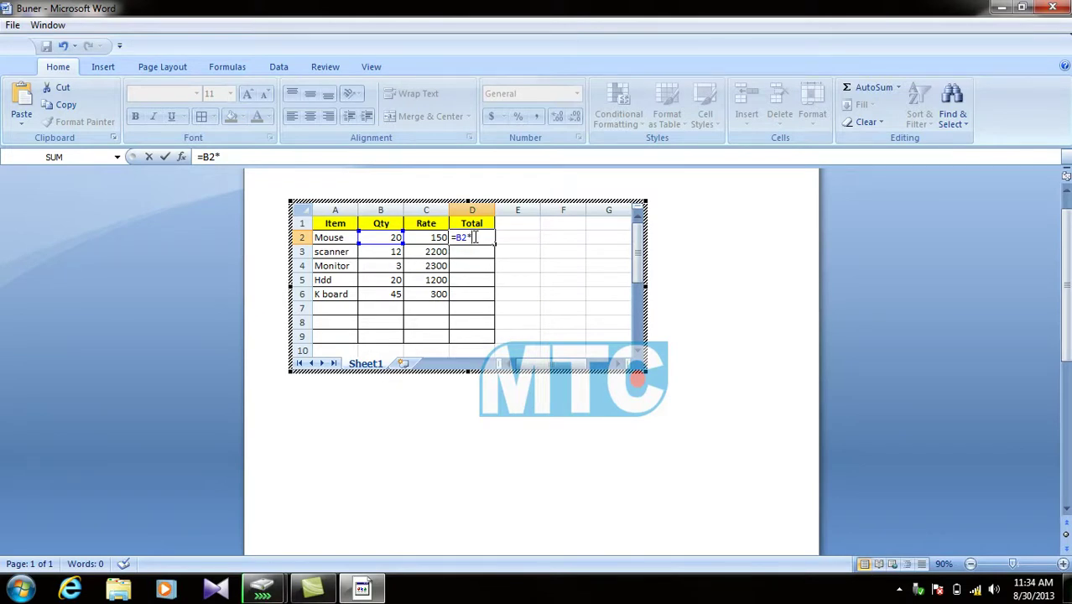
{"action": "type", "text": "x"}
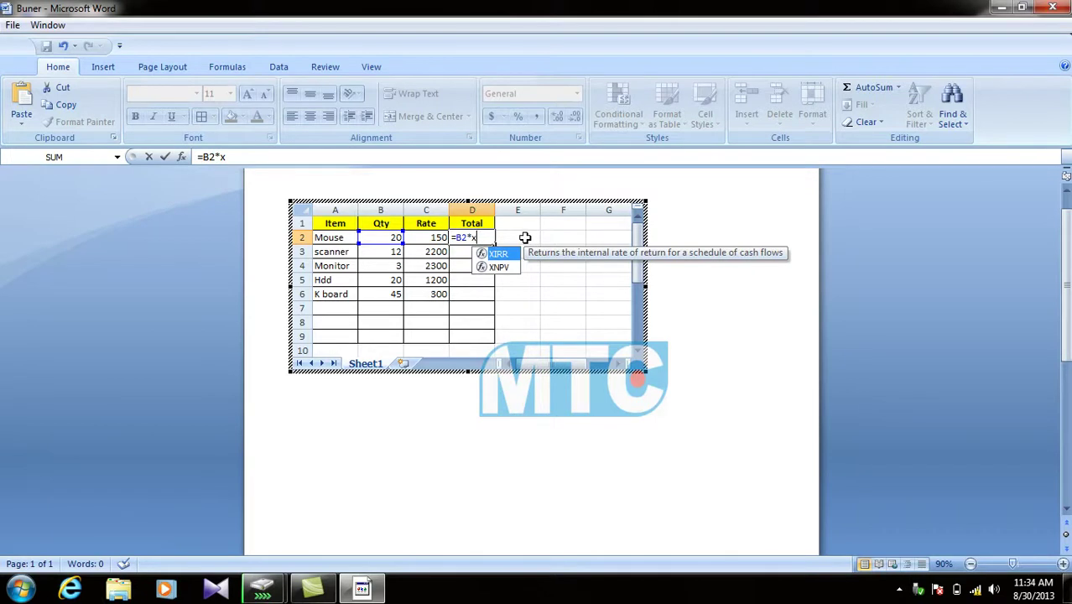
{"action": "key", "text": "BackSpace"}
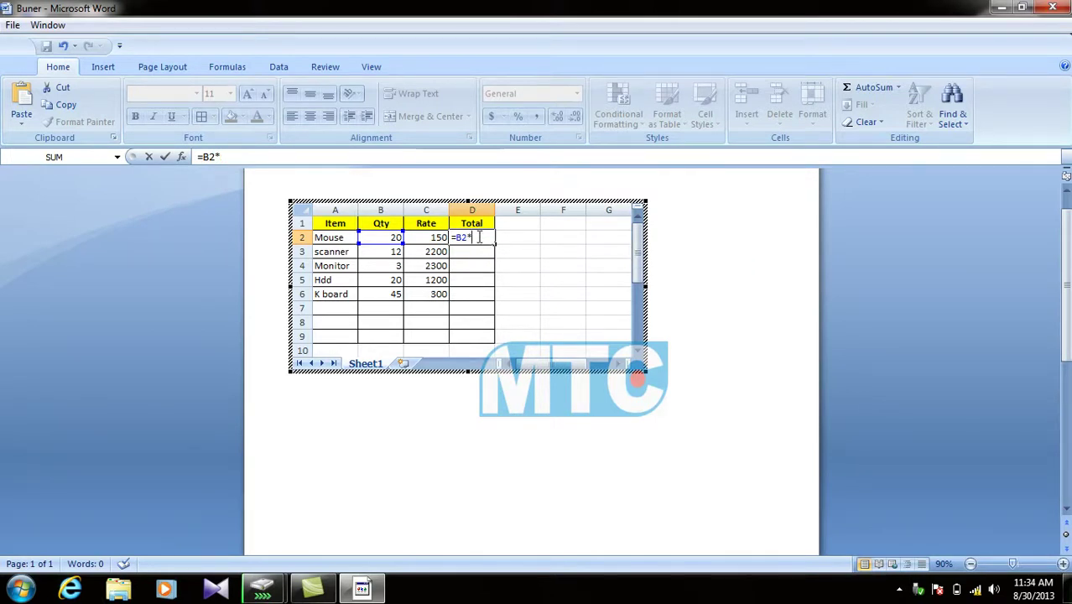
{"action": "left_click", "coordinate": [426, 237]}
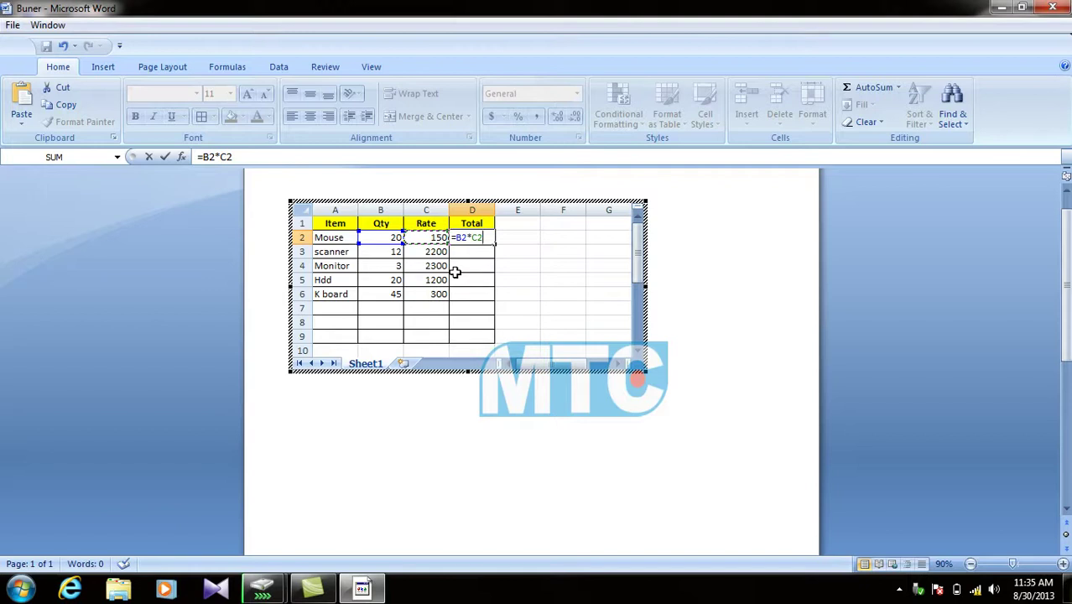
{"action": "key", "text": "Return"}
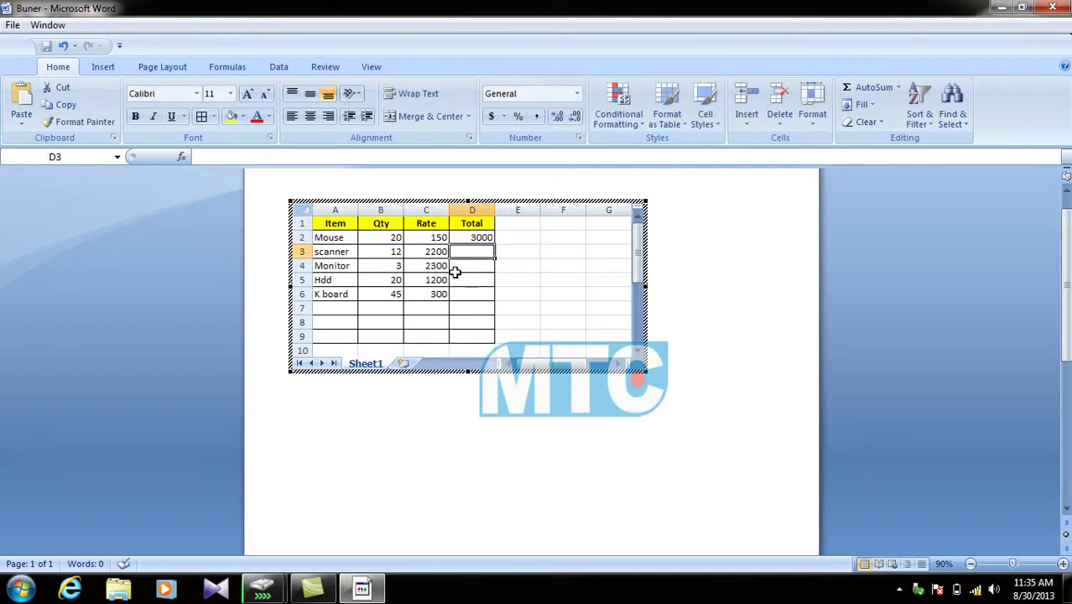
Inspect the Total cells D2 to D6 before copying the formula
{"action": "left_click", "coordinate": [483, 240]}
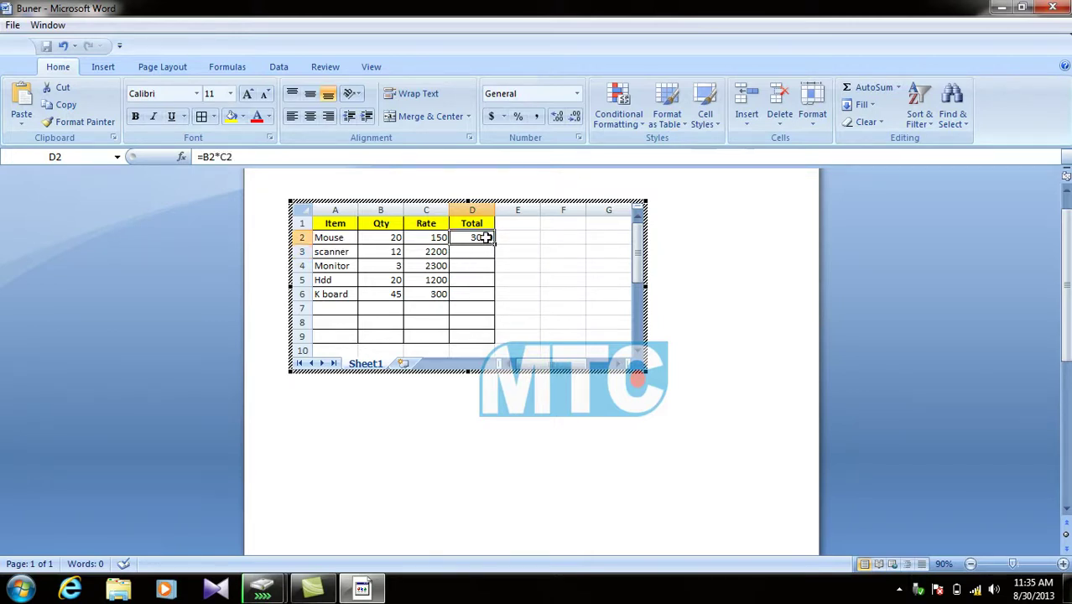
{"action": "left_click_drag", "start_coordinate": [477, 252], "coordinate": [480, 294]}
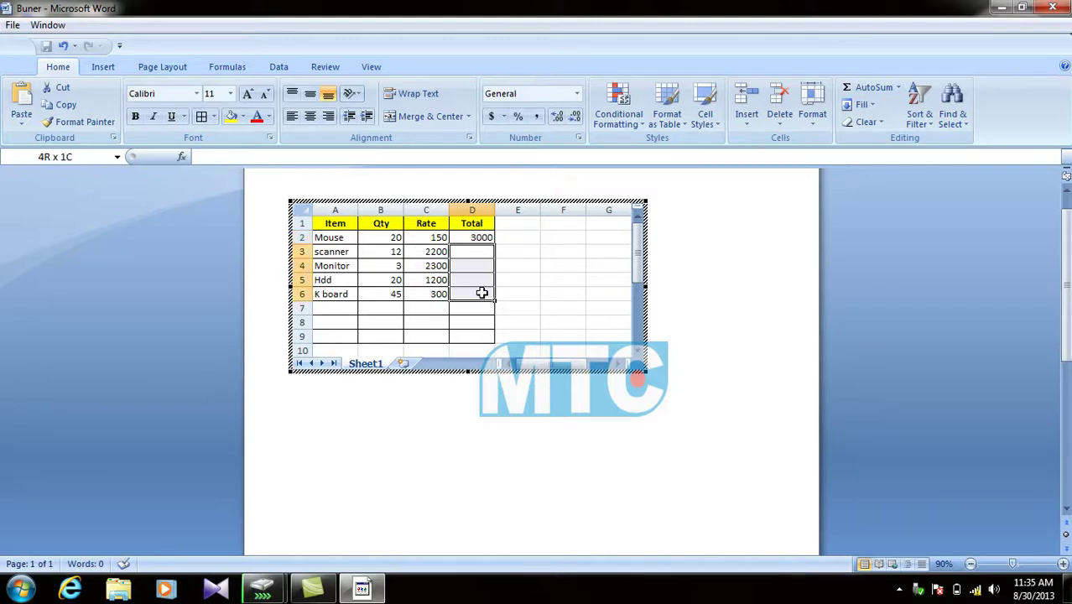
{"action": "left_click", "coordinate": [479, 293]}
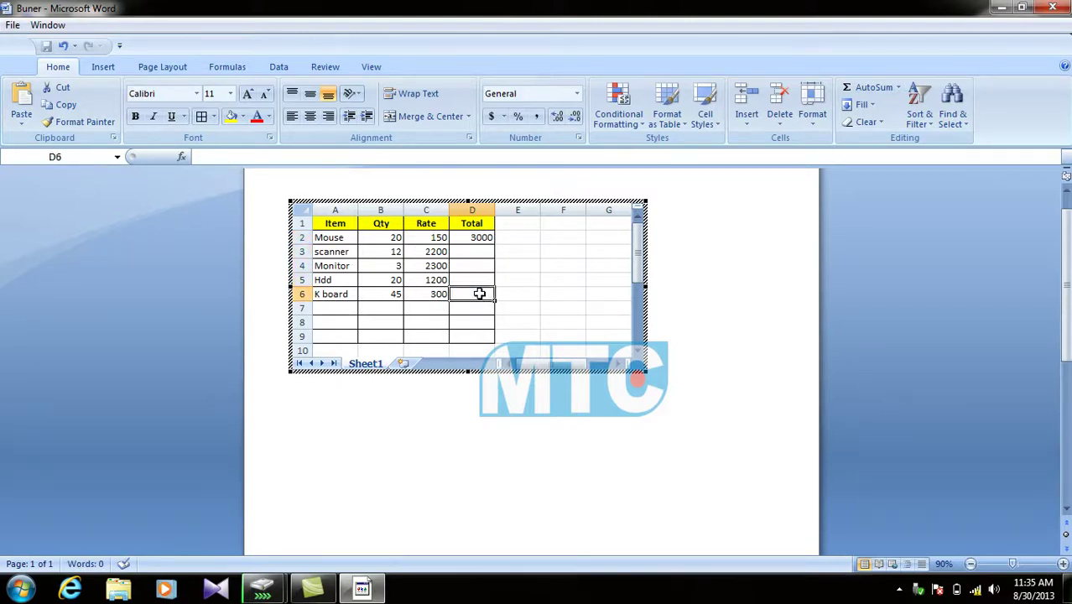
{"action": "left_click", "coordinate": [476, 248]}
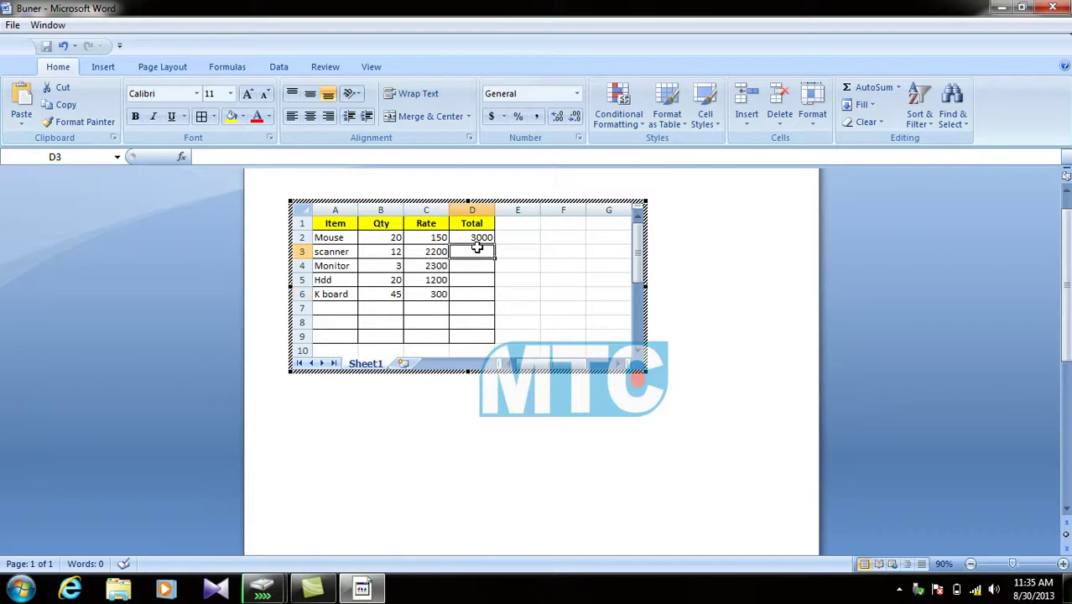
{"action": "left_click", "coordinate": [478, 237]}
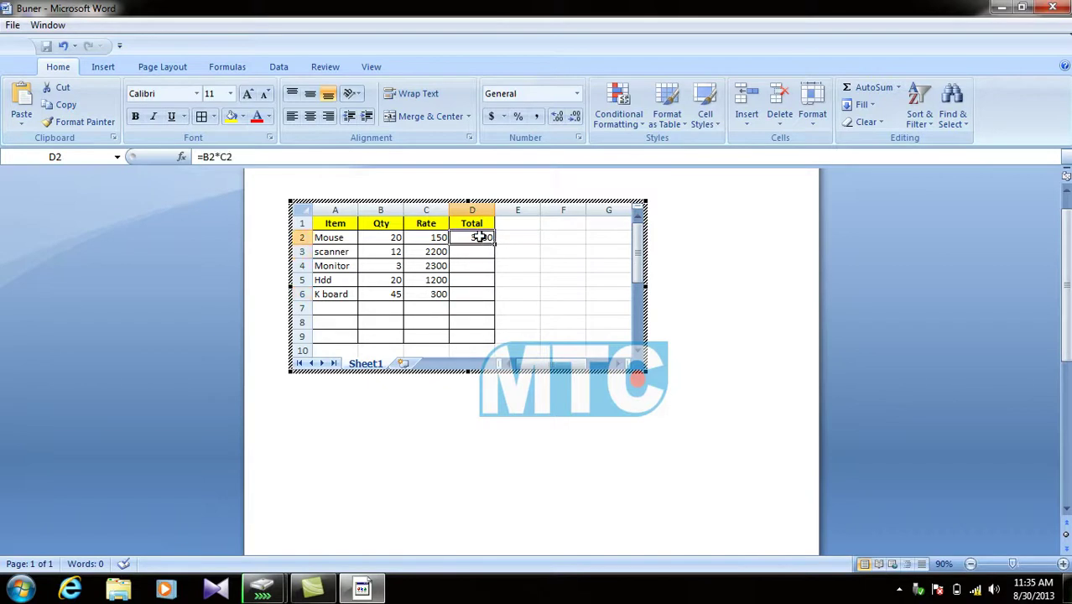
{"action": "left_click", "coordinate": [479, 266]}
{"action": "left_click", "coordinate": [478, 237]}
{"action": "left_click", "coordinate": [519, 252]}
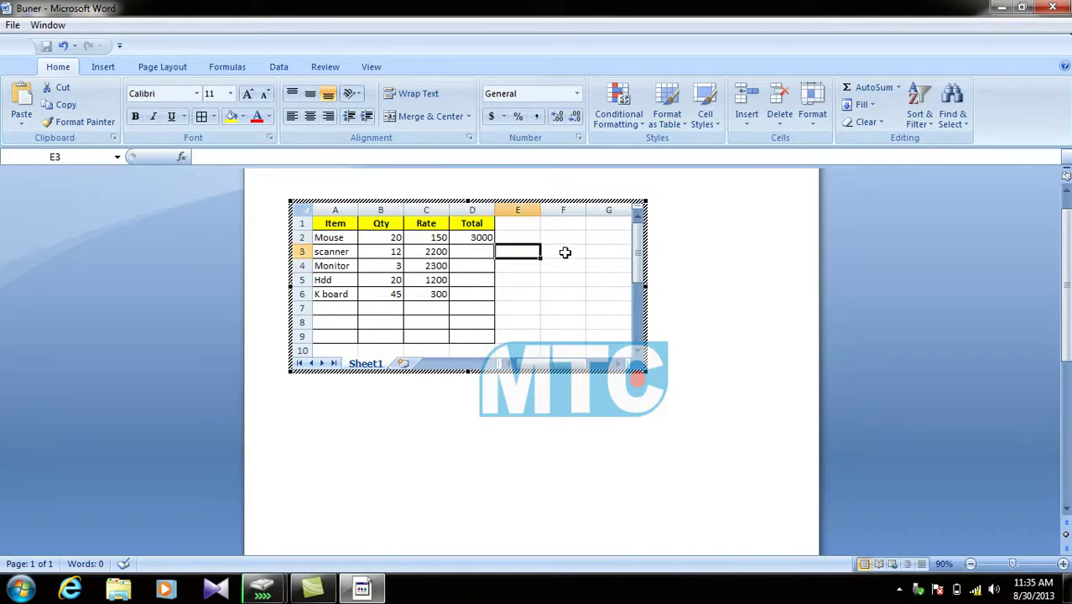
{"action": "left_click", "coordinate": [566, 252]}
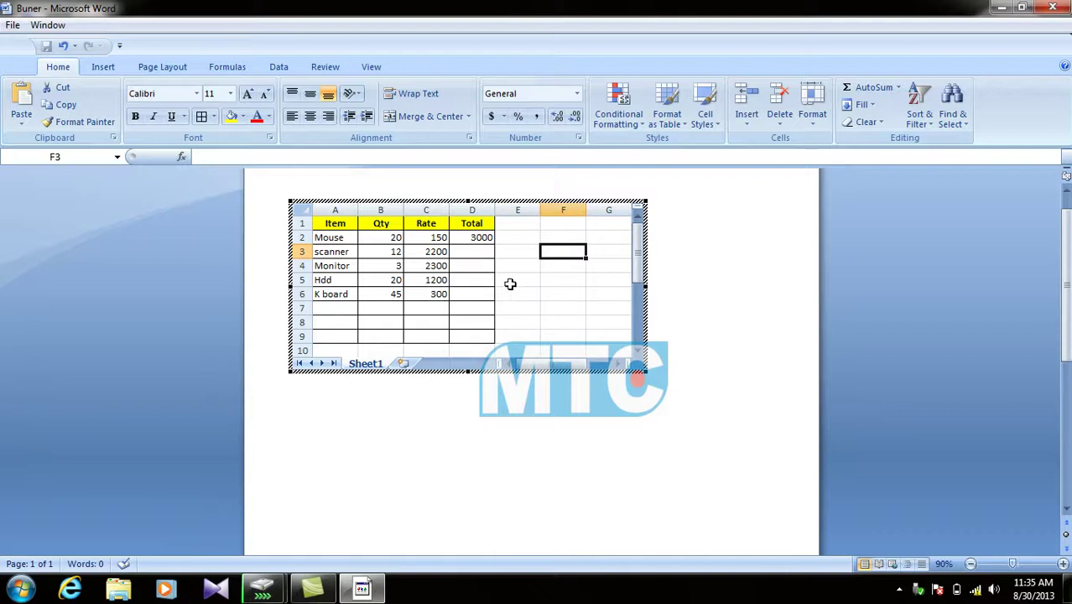
Fill the D2 formula down column D, giving totals 26400, 6900, 24000 and 13500
{"action": "left_click", "coordinate": [480, 237]}
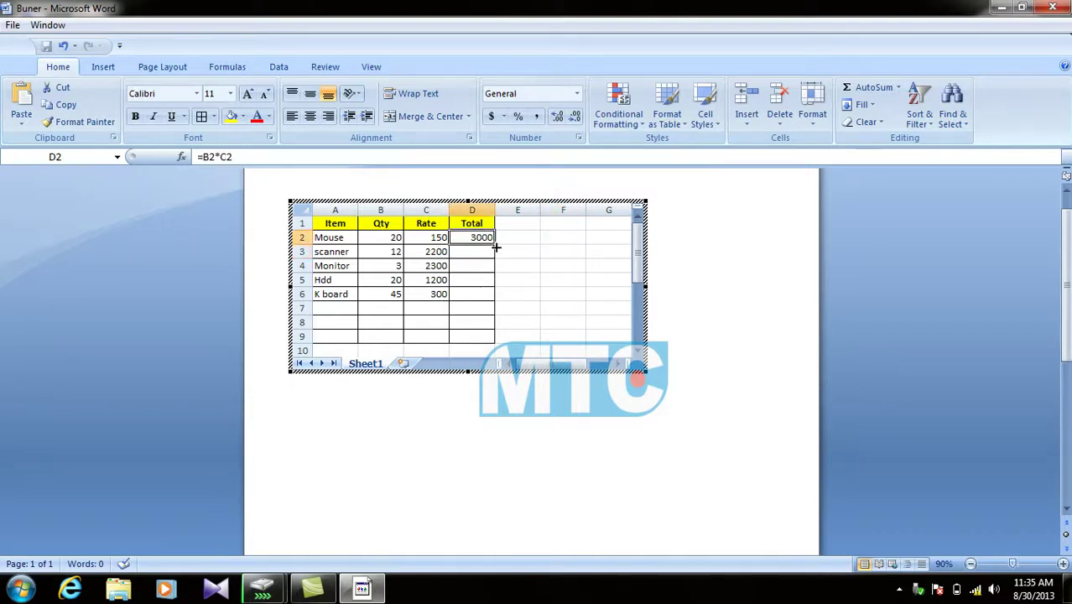
{"action": "left_click_drag", "start_coordinate": [496, 243], "coordinate": [492, 347]}
{"action": "left_click", "coordinate": [503, 336]}
{"action": "left_click", "coordinate": [547, 306]}
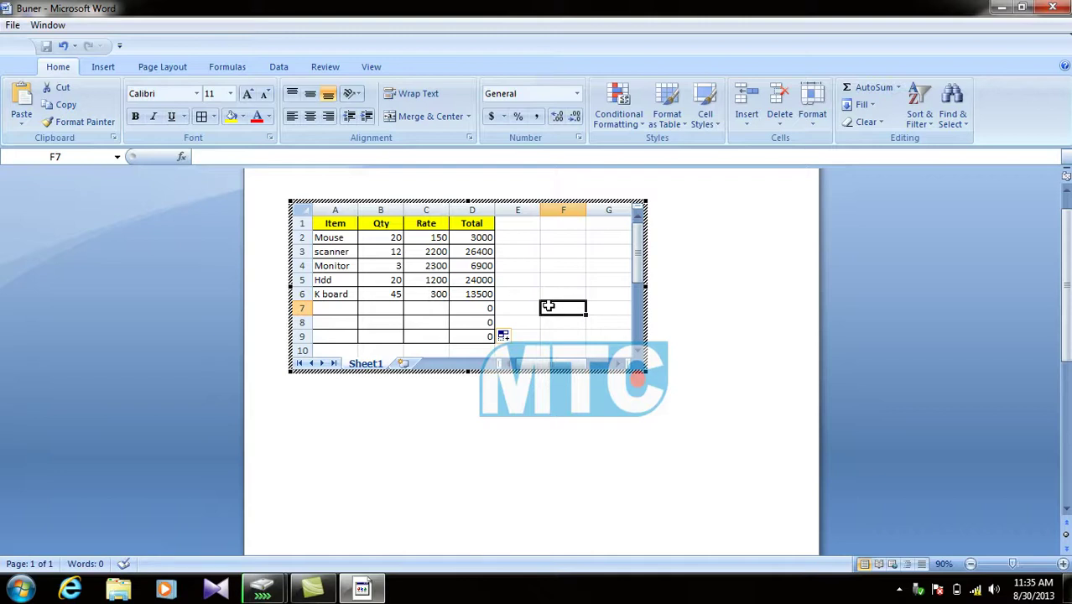
Change the Monitor quantity in B4 to 0 and check its recalculated total
{"action": "left_click", "coordinate": [390, 265]}
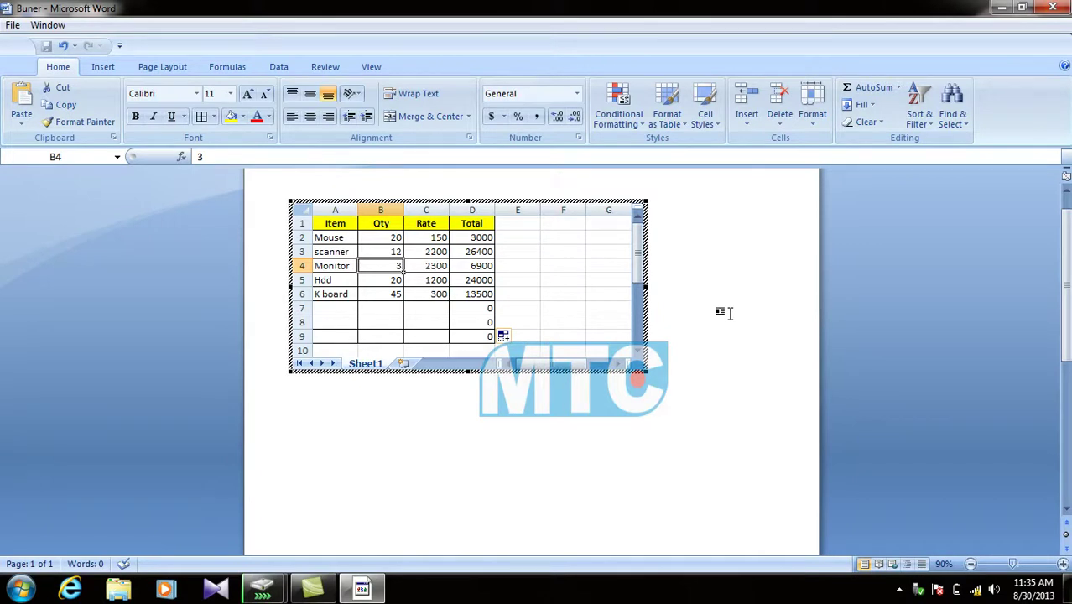
{"action": "type", "text": "0"}
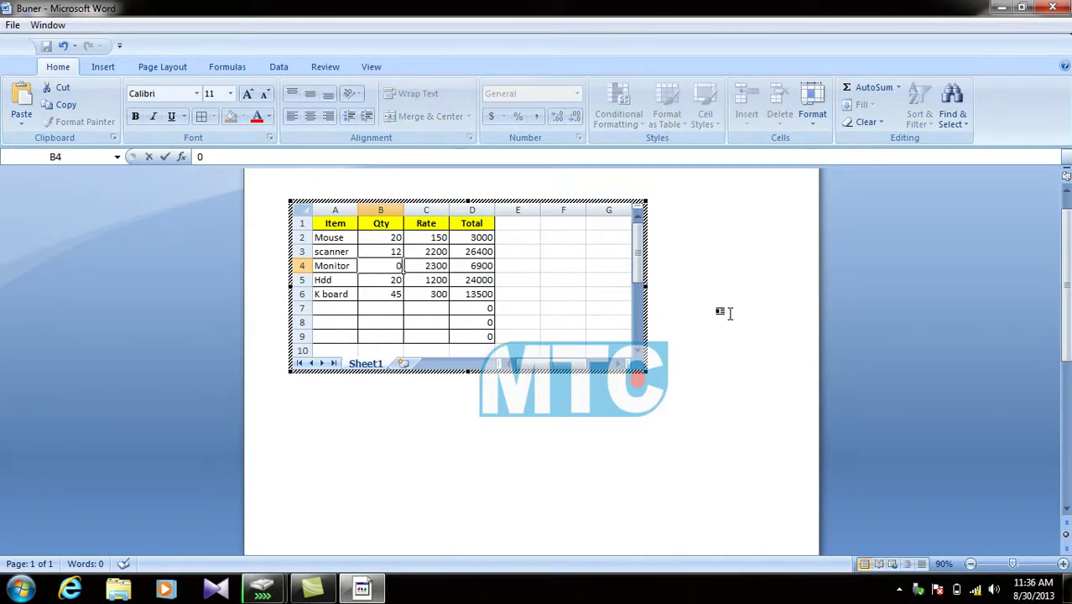
{"action": "key", "text": "Return"}
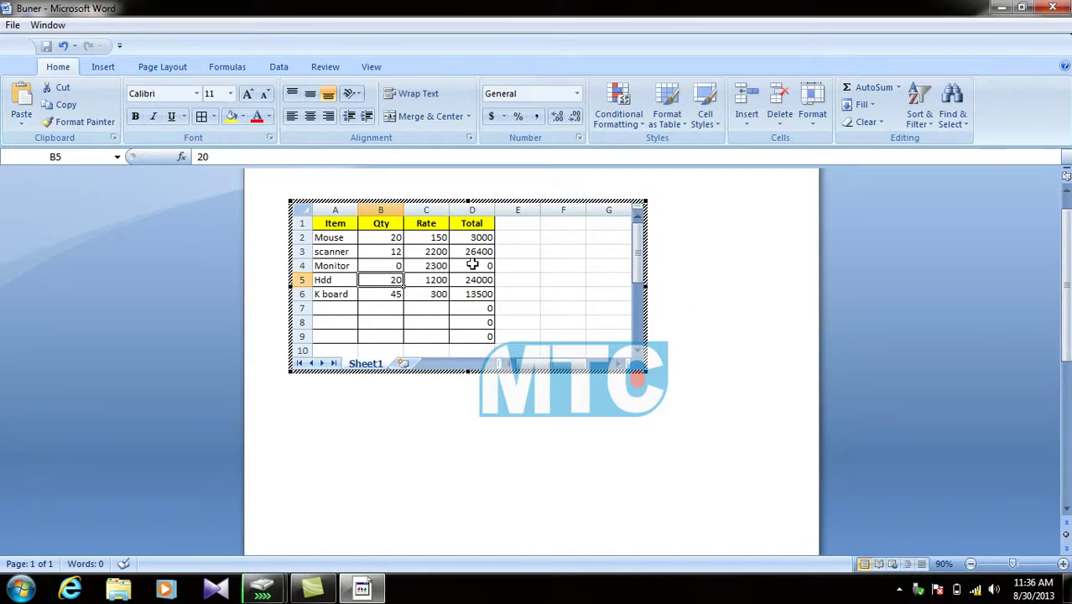
{"action": "left_click", "coordinate": [436, 263]}
{"action": "left_click", "coordinate": [383, 265]}
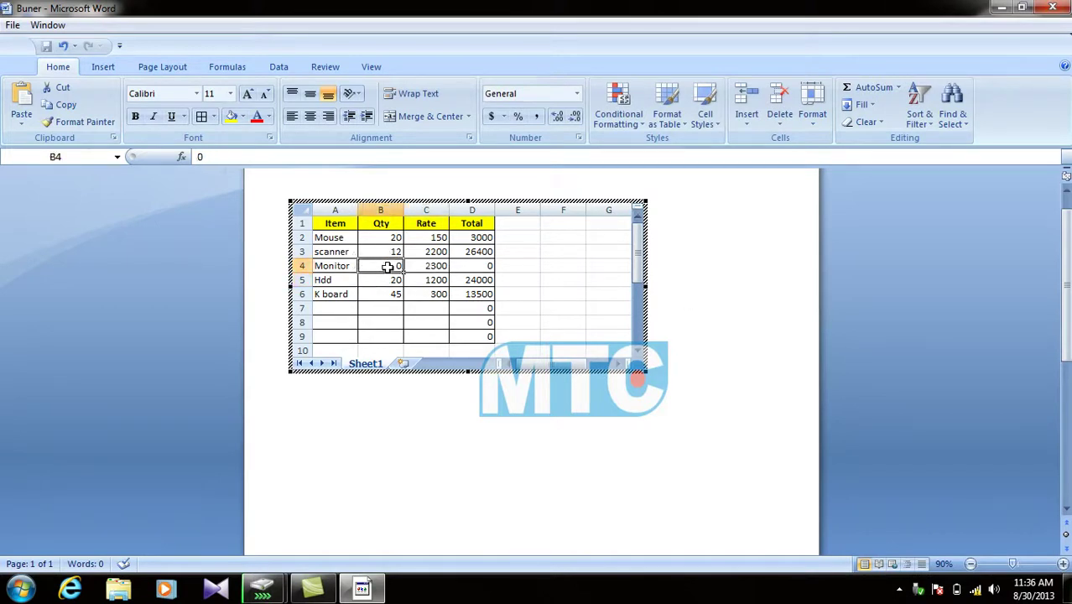
{"action": "left_click", "coordinate": [430, 265]}
{"action": "left_click", "coordinate": [470, 266]}
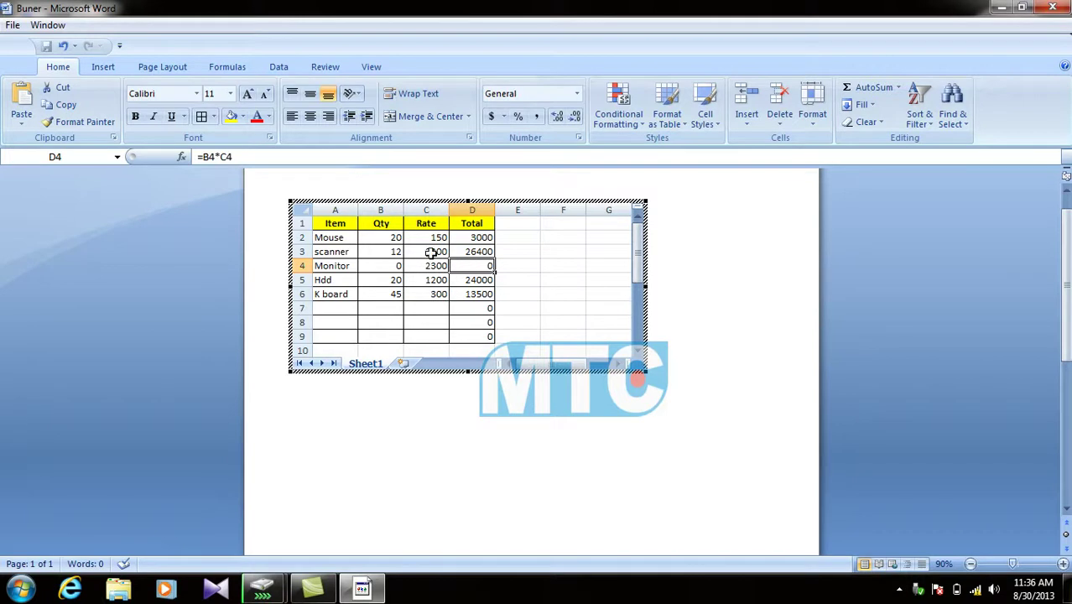
Change the Mouse quantity in B2 to 10
{"action": "left_click", "coordinate": [394, 238]}
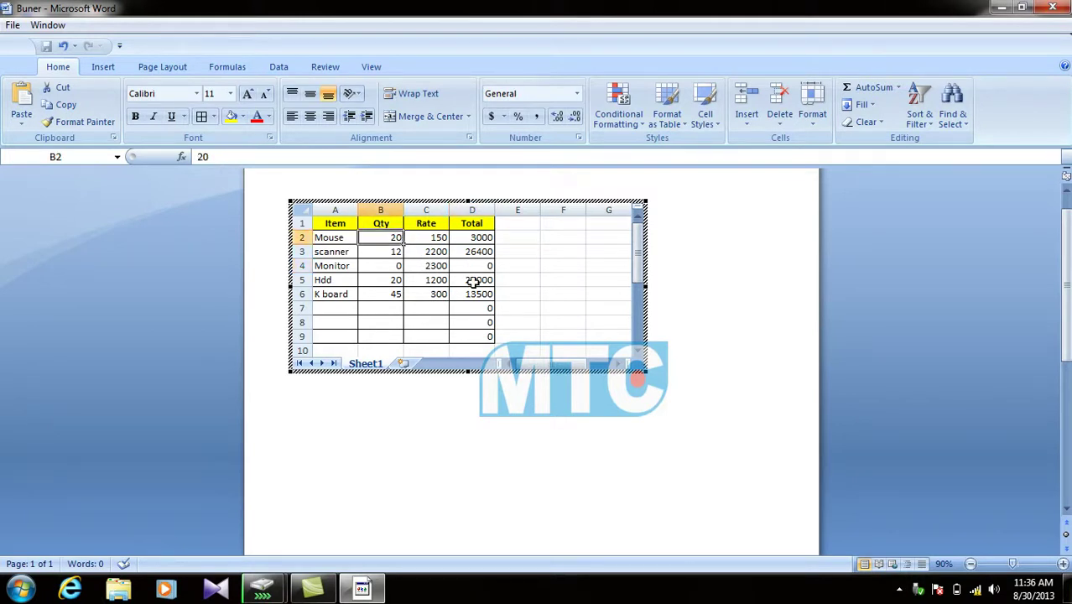
{"action": "type", "text": "10"}
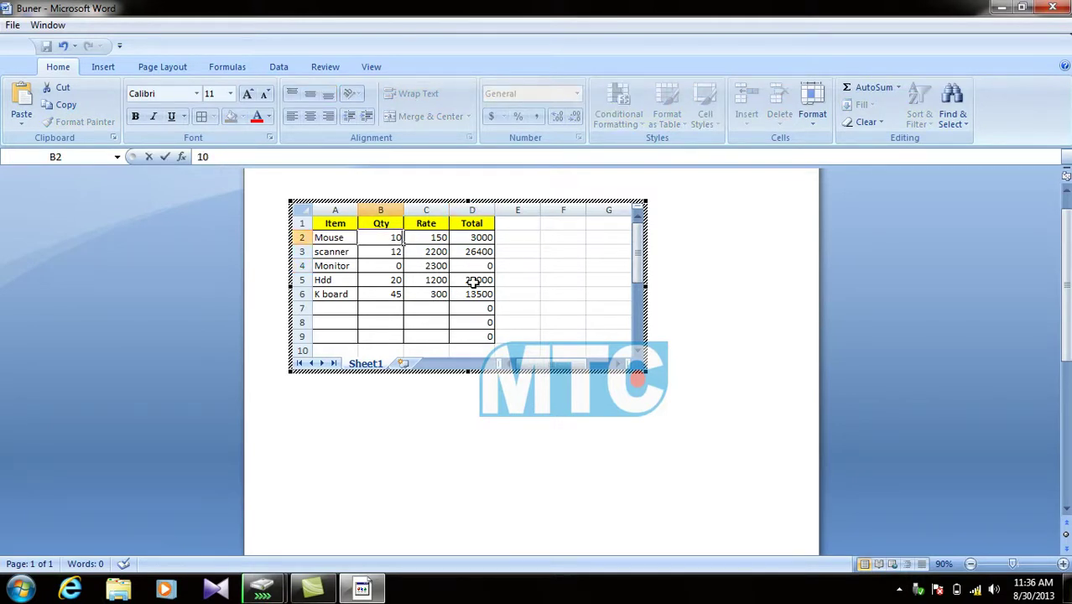
{"action": "key", "text": "Return"}
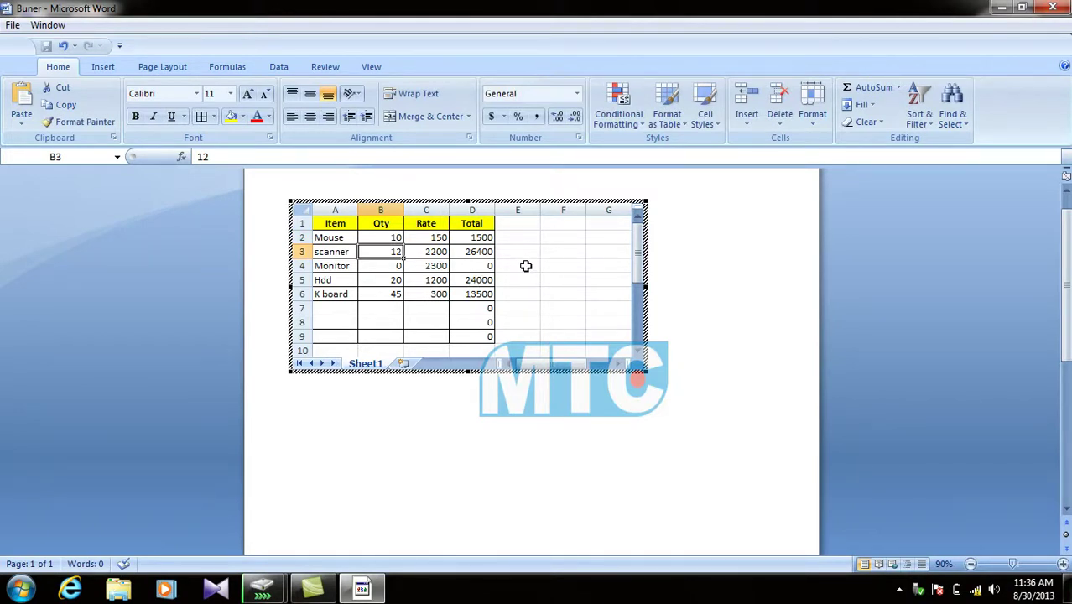
Enter test numbers 10, 20, 30 in E4:G4 and 10, 20 in E5:F5
{"action": "left_click", "coordinate": [525, 266]}
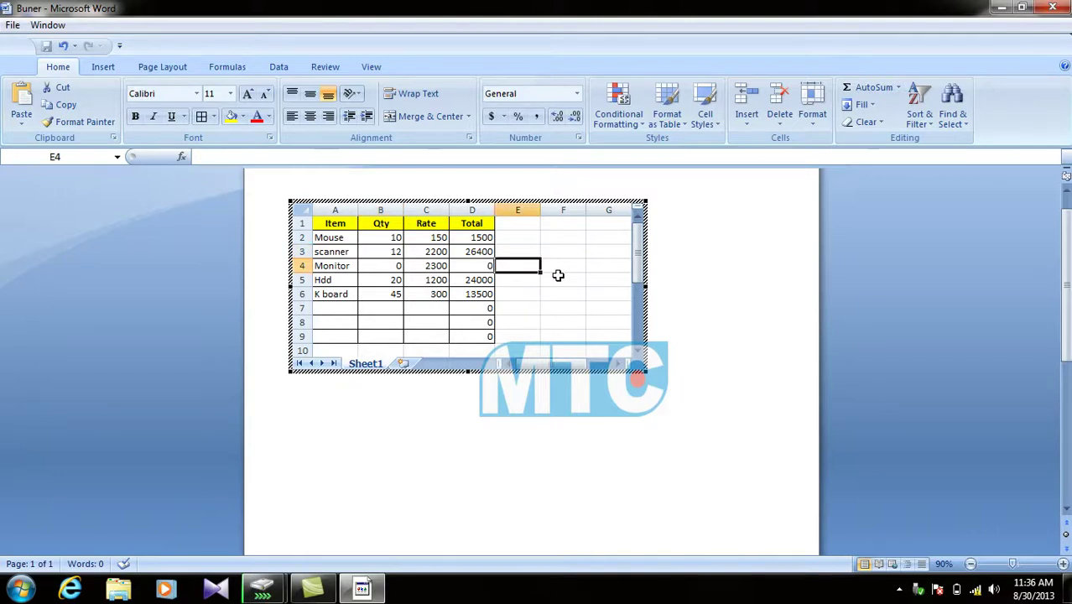
{"action": "type", "text": "10"}
{"action": "key", "text": "Tab"}
{"action": "type", "text": "20"}
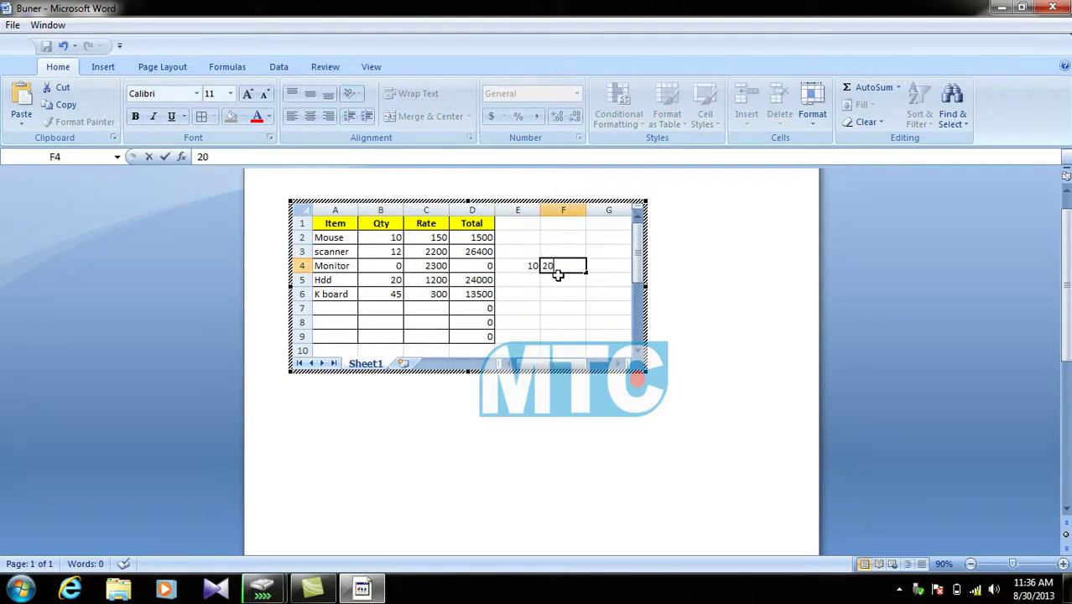
{"action": "key", "text": "Return"}
{"action": "key", "text": "Left"}
{"action": "type", "text": "10"}
{"action": "key", "text": "Tab"}
{"action": "type", "text": "20"}
{"action": "left_click", "coordinate": [577, 308]}
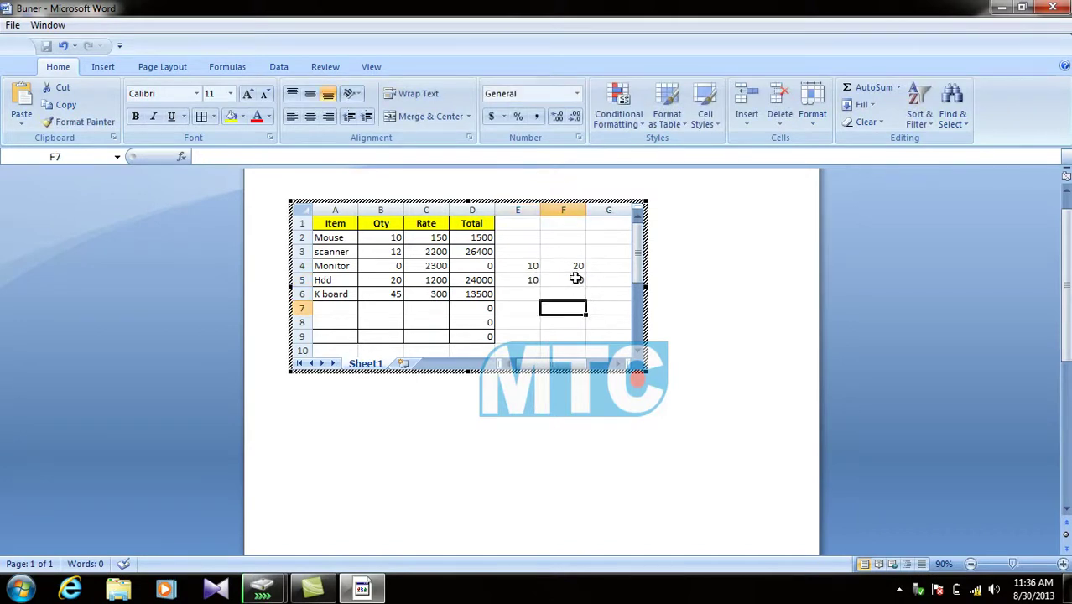
{"action": "left_click_drag", "start_coordinate": [521, 266], "coordinate": [565, 266]}
{"action": "left_click", "coordinate": [608, 266]}
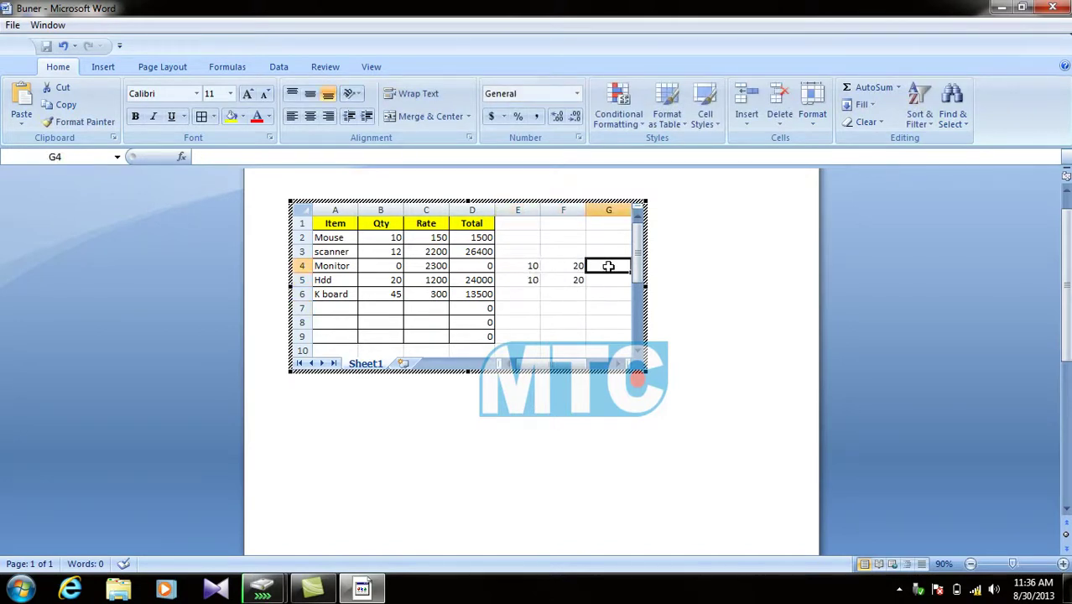
{"action": "type", "text": "30"}
{"action": "key", "text": "Return"}
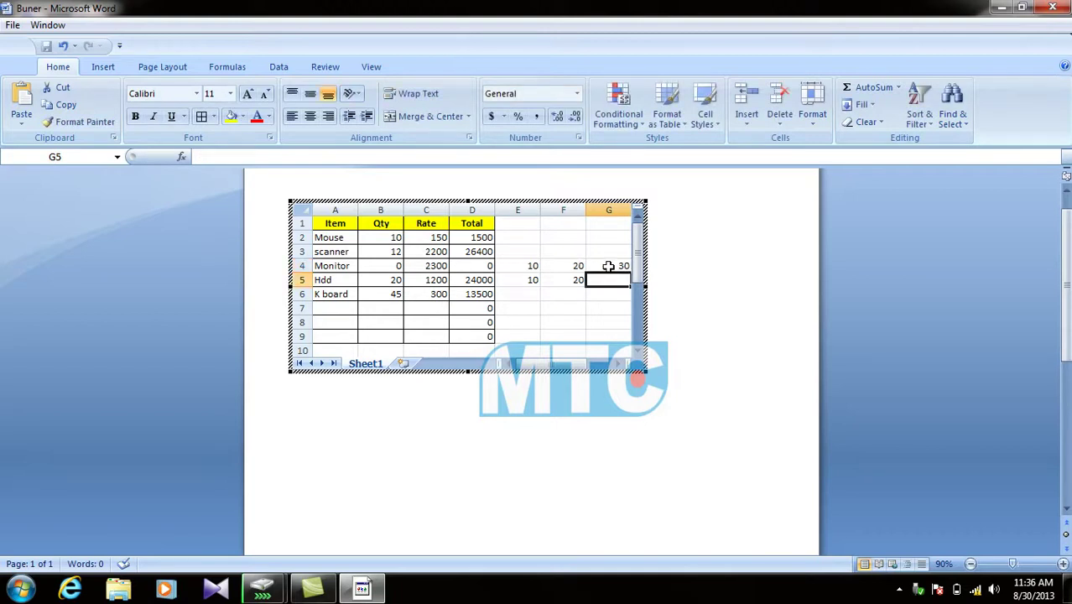
Enter =E5+F5 in G5 to sum row 5's test numbers
{"action": "type", "text": "="}
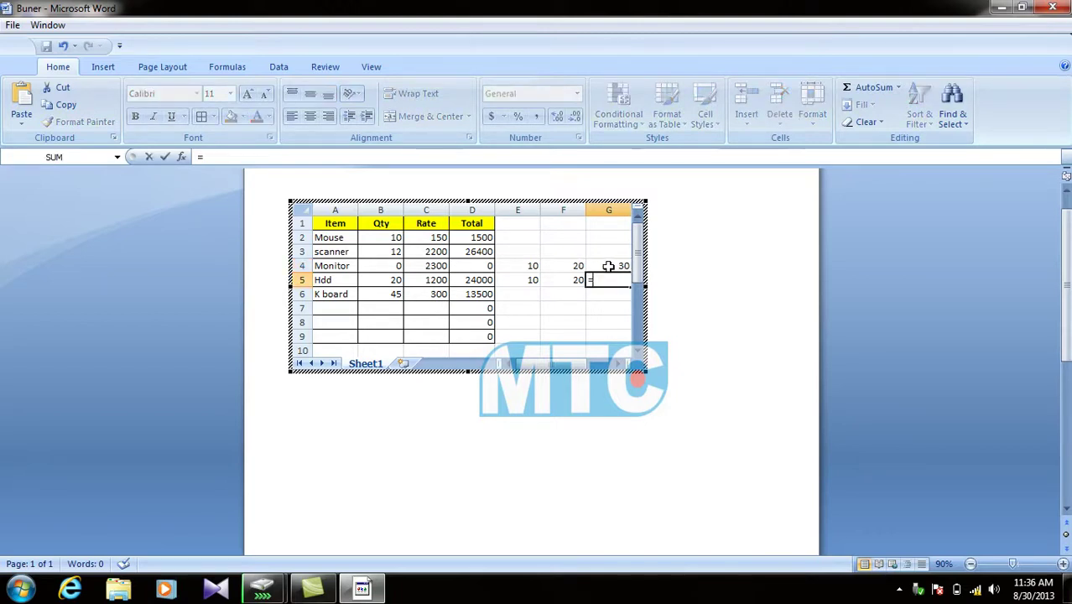
{"action": "left_click", "coordinate": [529, 279]}
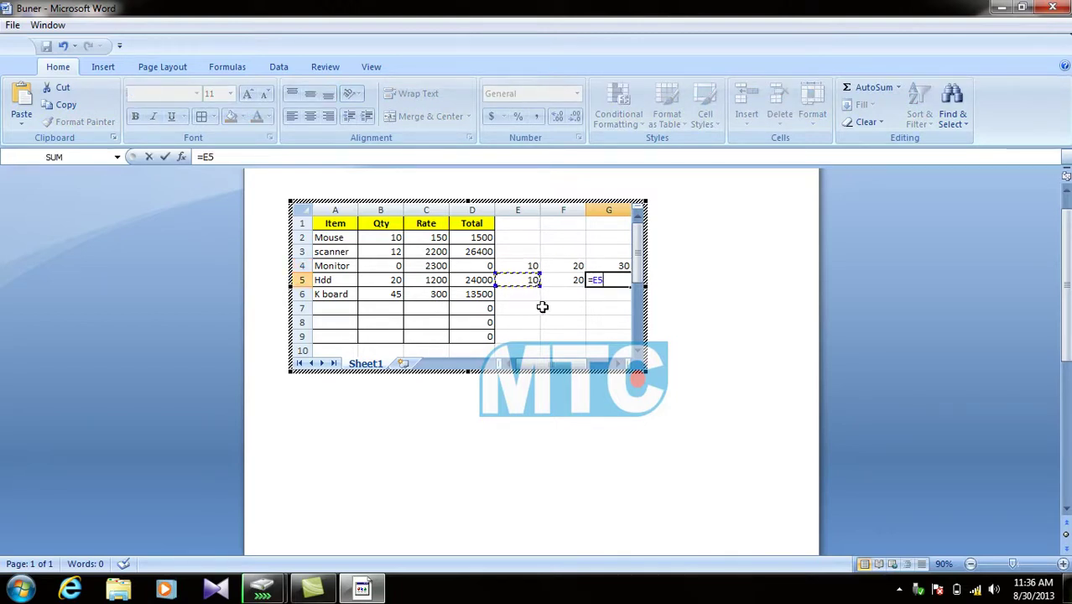
{"action": "type", "text": "+"}
{"action": "left_click", "coordinate": [563, 281]}
{"action": "key", "text": "Return"}
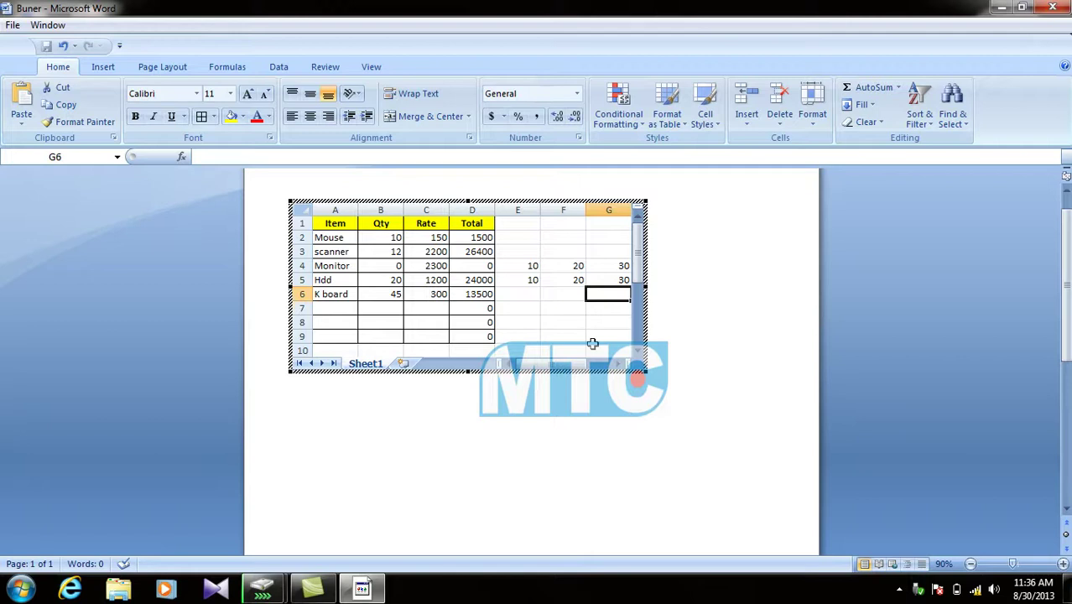
Change E4 to 15 and F4 to 10
{"action": "left_click", "coordinate": [534, 265]}
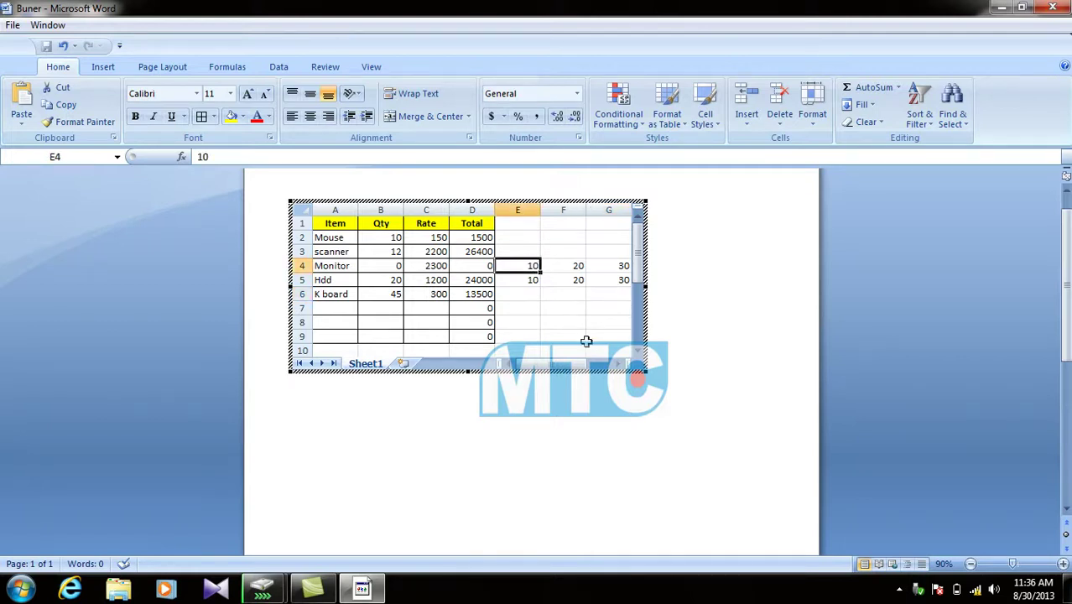
{"action": "type", "text": "15"}
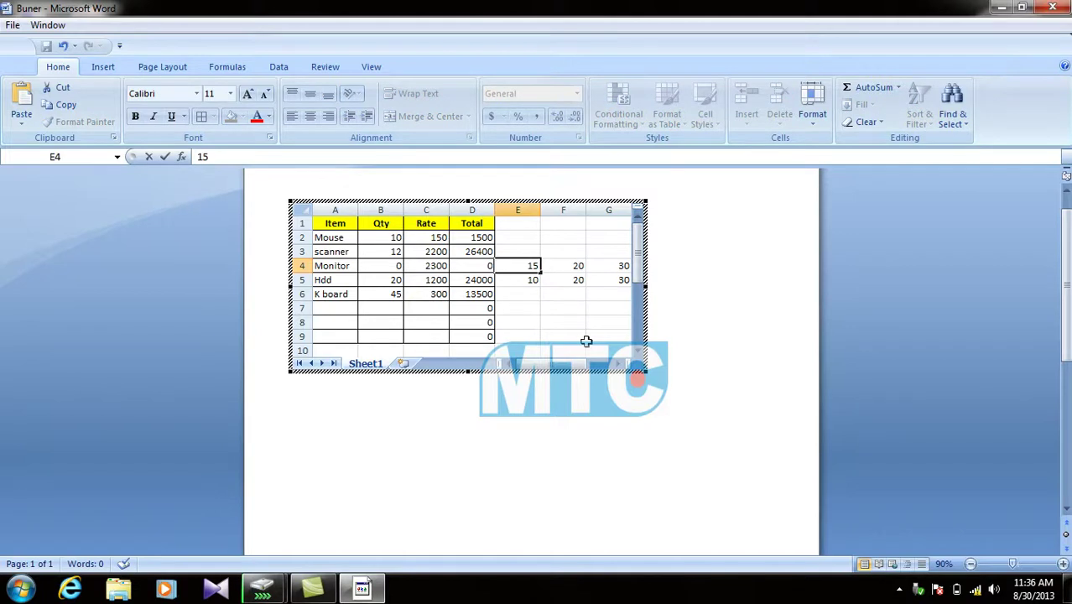
{"action": "key", "text": "Return"}
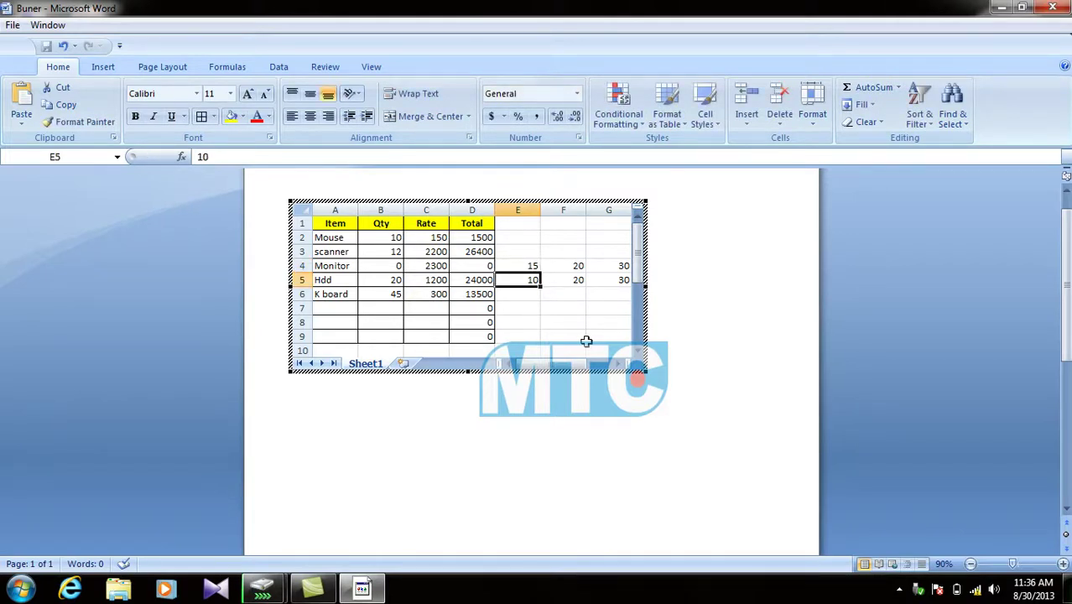
{"action": "key", "text": "Right"}
{"action": "key", "text": "Up"}
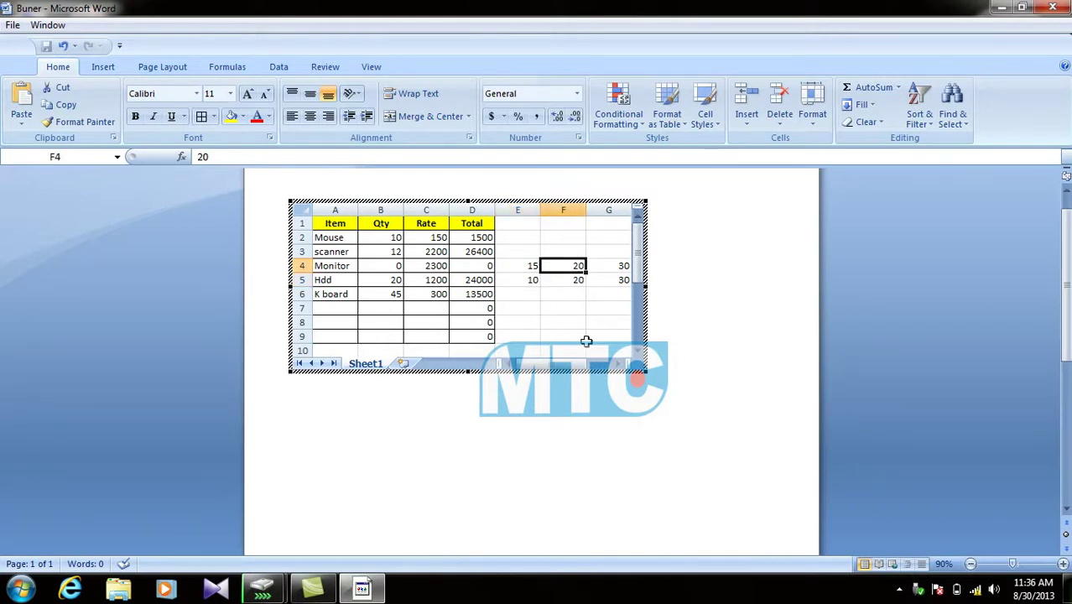
{"action": "type", "text": "10"}
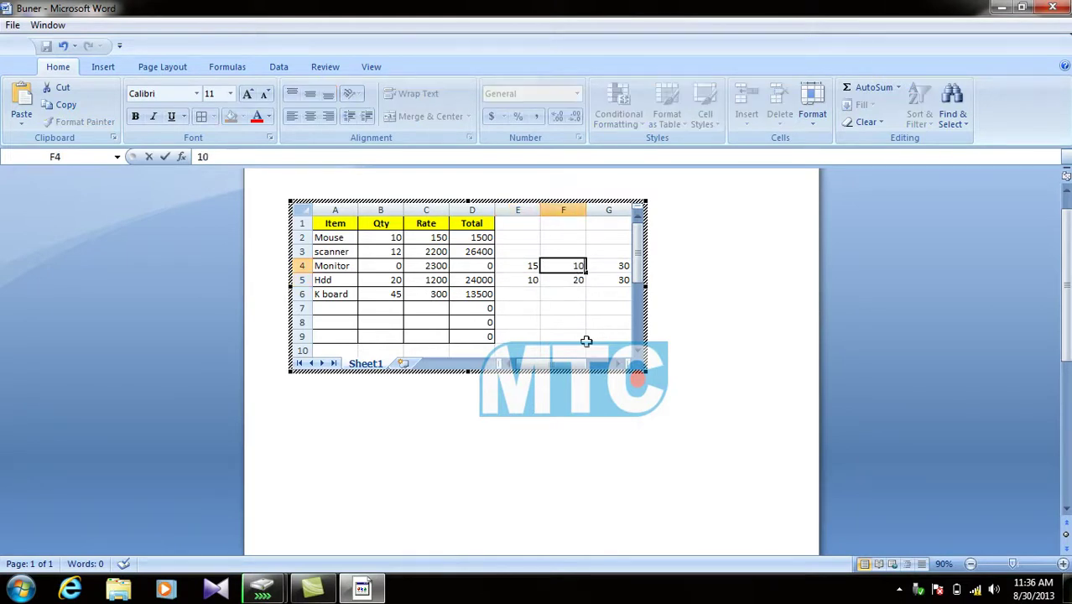
{"action": "key", "text": "Return"}
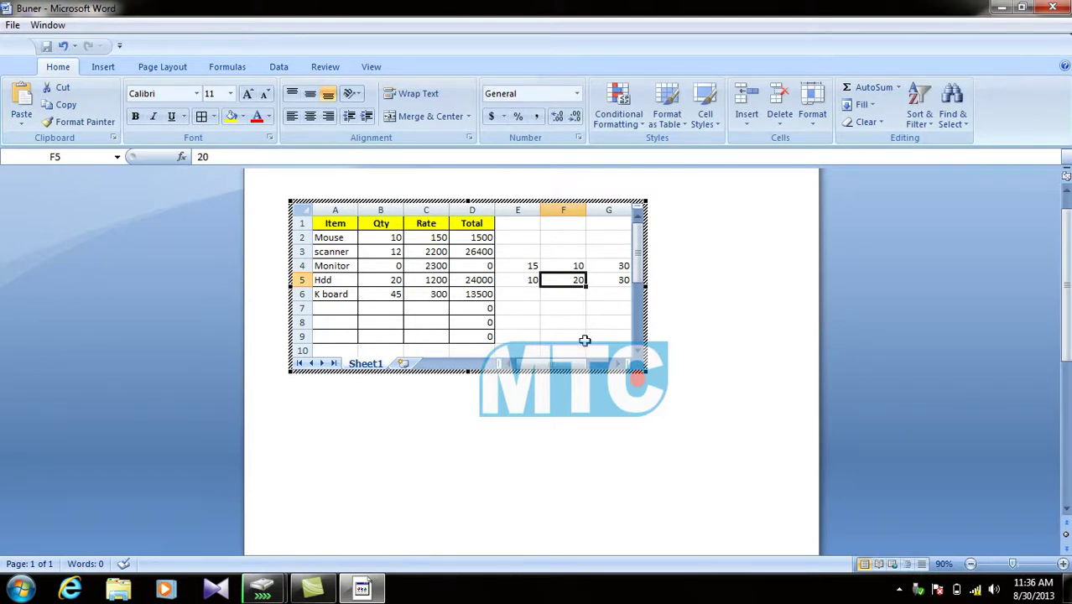
Change E5 to 15 and F5 to 10, making the G5 sum 25
{"action": "left_click", "coordinate": [530, 280]}
{"action": "type", "text": "15"}
{"action": "key", "text": "Return"}
{"action": "key", "text": "Right"}
{"action": "key", "text": "Up"}
{"action": "type", "text": "10"}
{"action": "key", "text": "Return"}
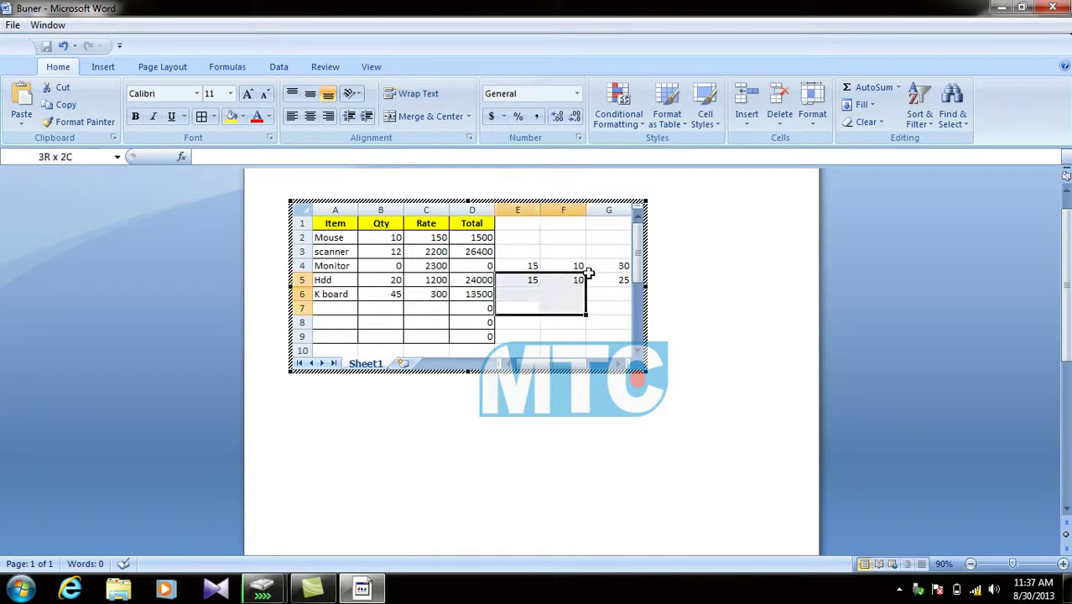
Enter =E4+E5-F4/F5 in F9 to get 29, then shrink the sheet frame to columns A–D
{"action": "left_click_drag", "start_coordinate": [522, 307], "coordinate": [621, 263]}
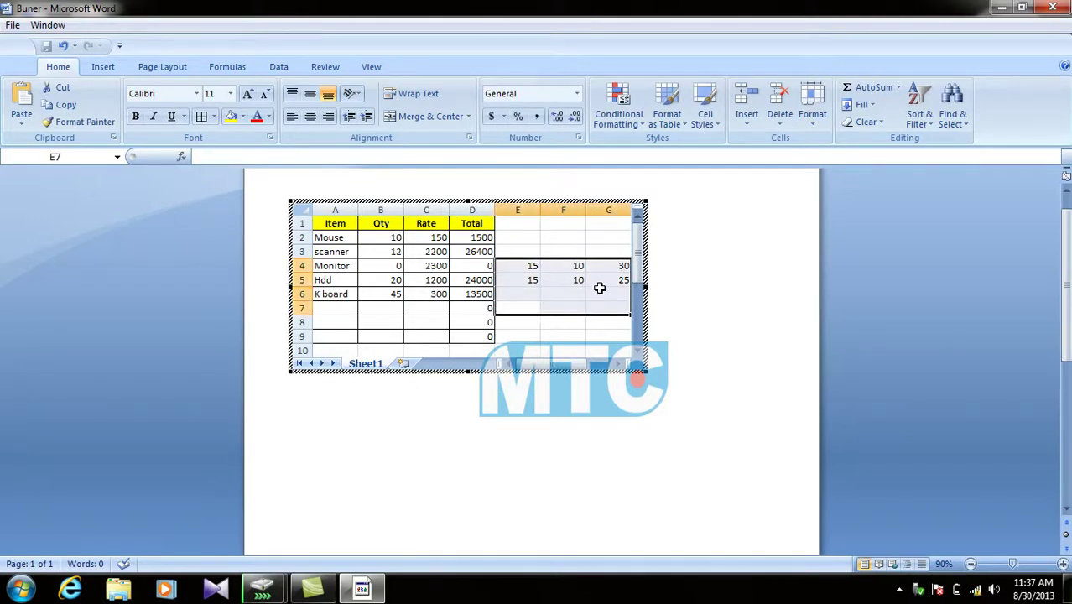
{"action": "left_click", "coordinate": [513, 330]}
{"action": "left_click", "coordinate": [547, 329]}
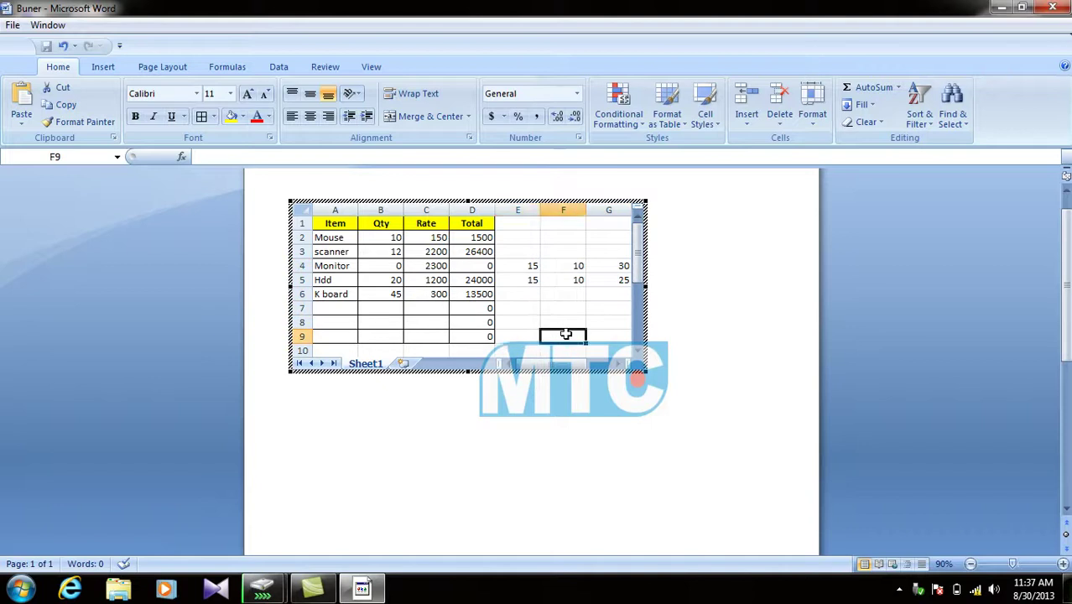
{"action": "type", "text": "="}
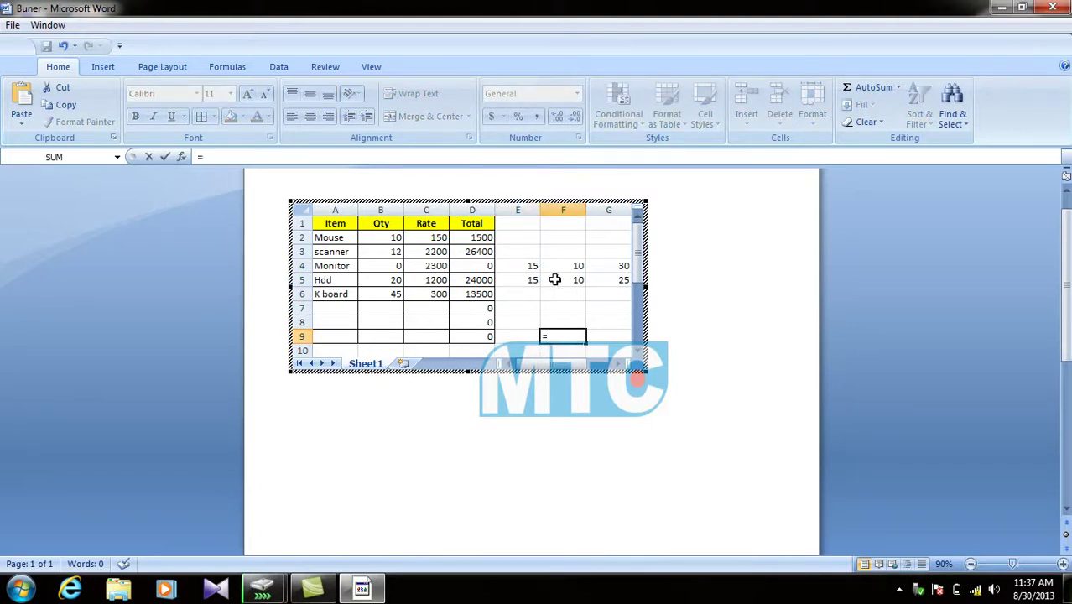
{"action": "left_click", "coordinate": [534, 265]}
{"action": "type", "text": "+"}
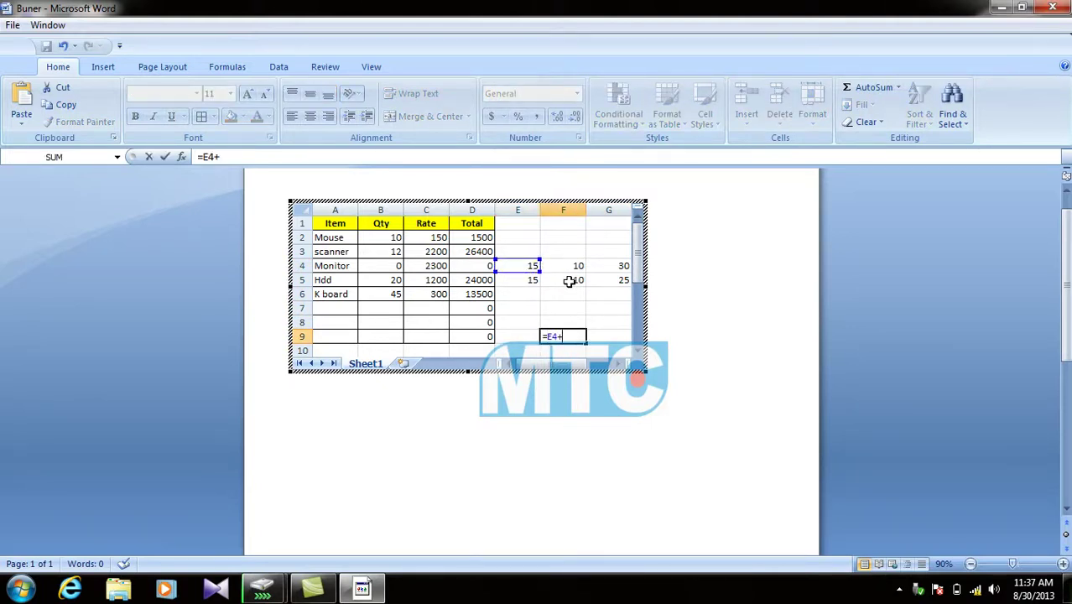
{"action": "left_click", "coordinate": [530, 280]}
{"action": "type", "text": "-"}
{"action": "left_click", "coordinate": [574, 263]}
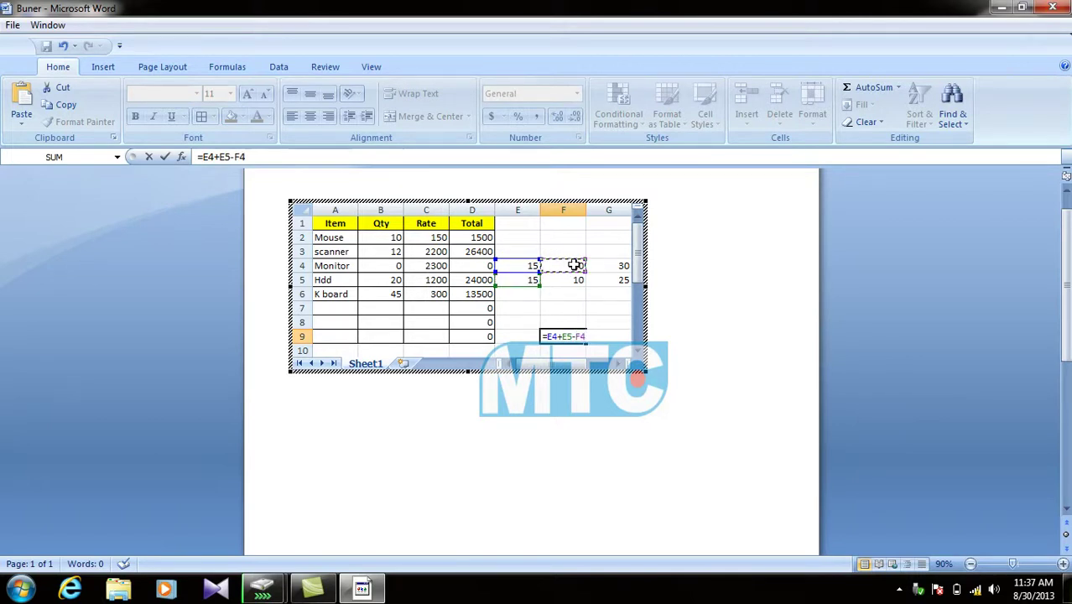
{"action": "type", "text": "/"}
{"action": "left_click", "coordinate": [577, 280]}
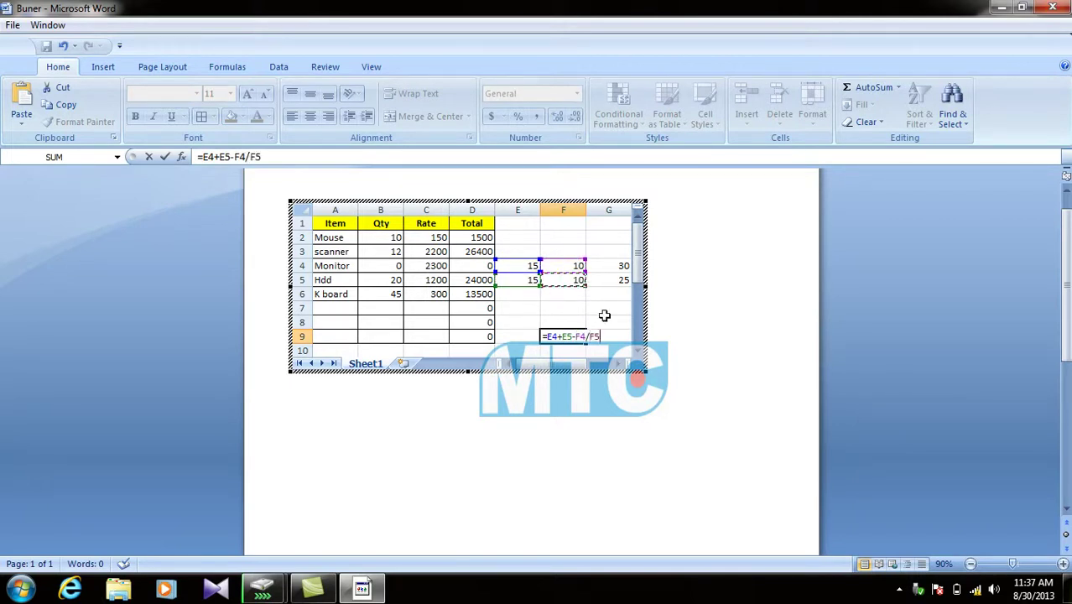
{"action": "key", "text": "Return"}
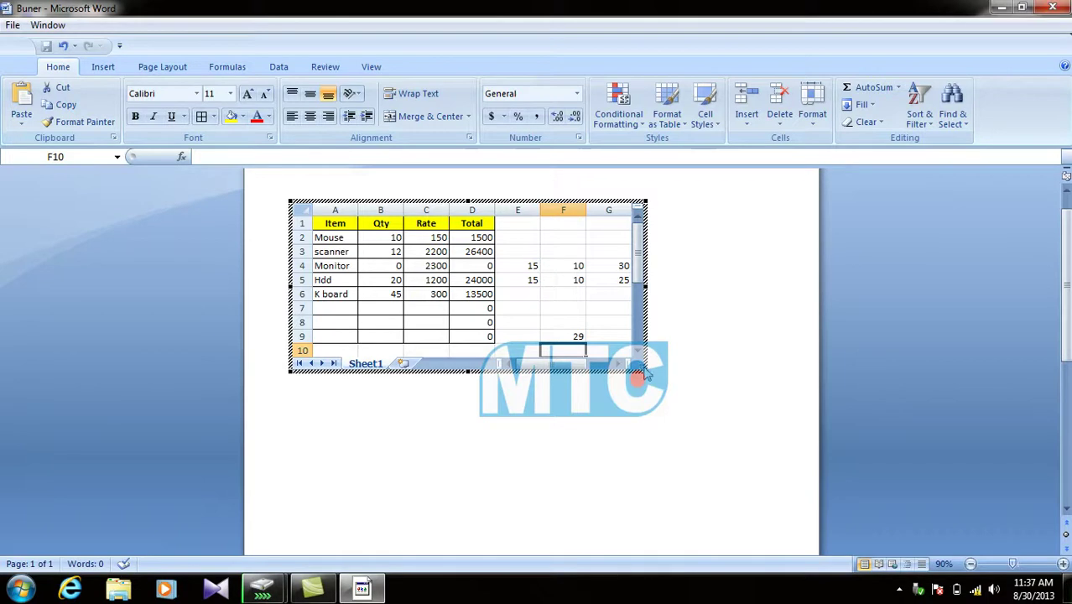
{"action": "left_click_drag", "start_coordinate": [646, 375], "coordinate": [507, 339]}
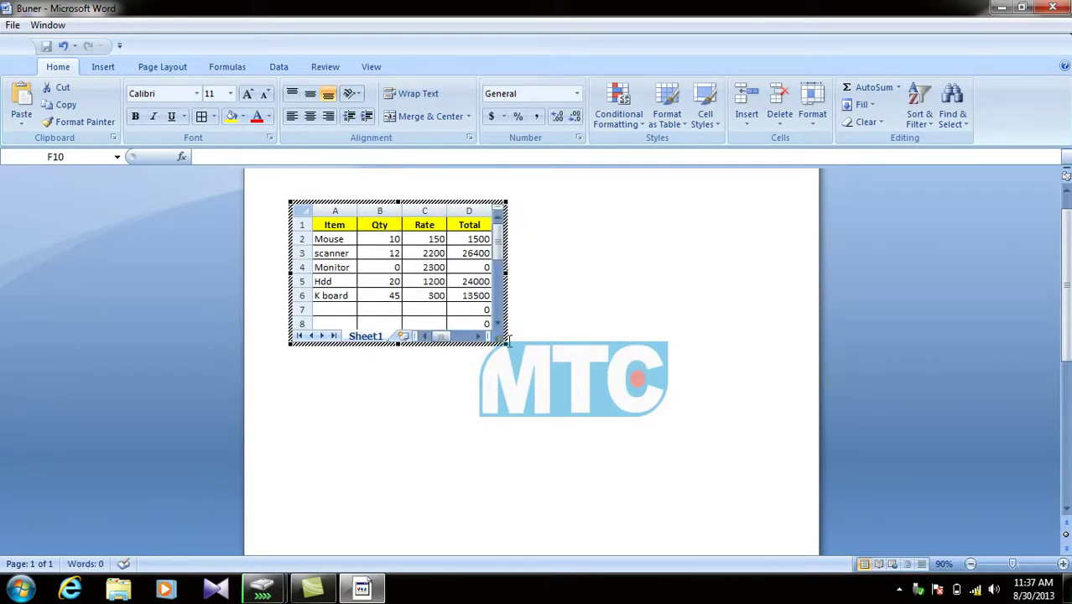
Exit editing of the embedded item table and place the cursor on the line below it
{"action": "left_click", "coordinate": [571, 342]}
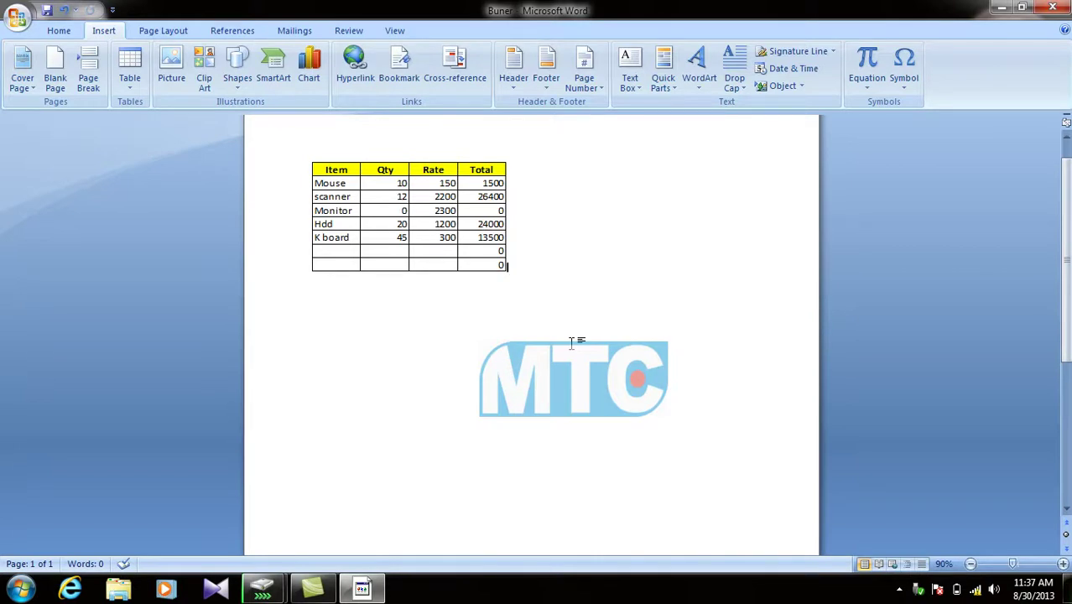
{"action": "left_click", "coordinate": [400, 209]}
{"action": "left_click_drag", "start_coordinate": [400, 223], "coordinate": [463, 250]}
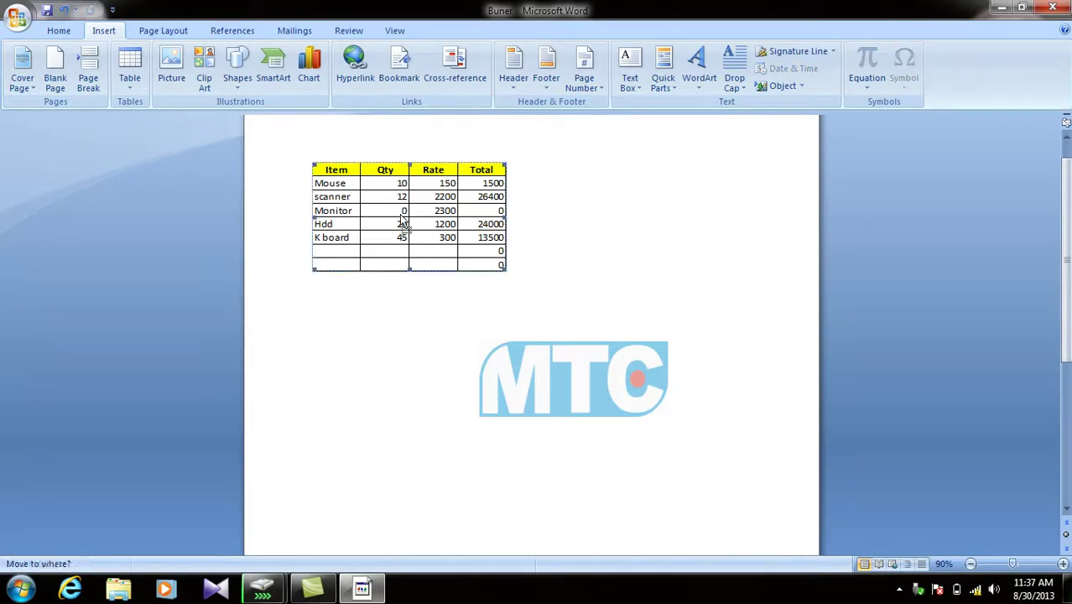
{"action": "double_click", "coordinate": [462, 242]}
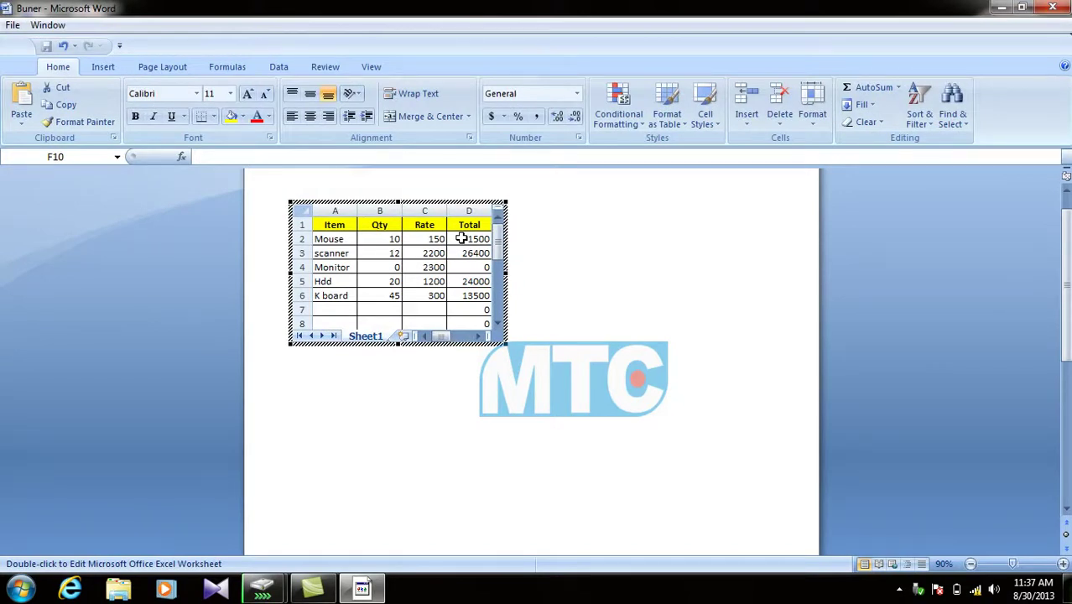
{"action": "left_click", "coordinate": [658, 332]}
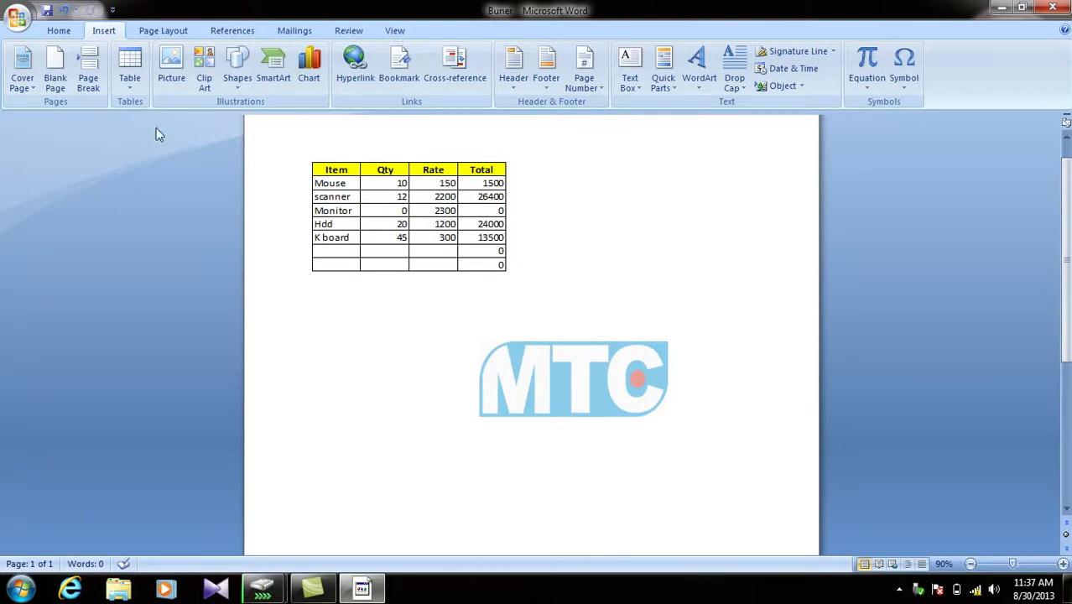
{"action": "left_click", "coordinate": [472, 289]}
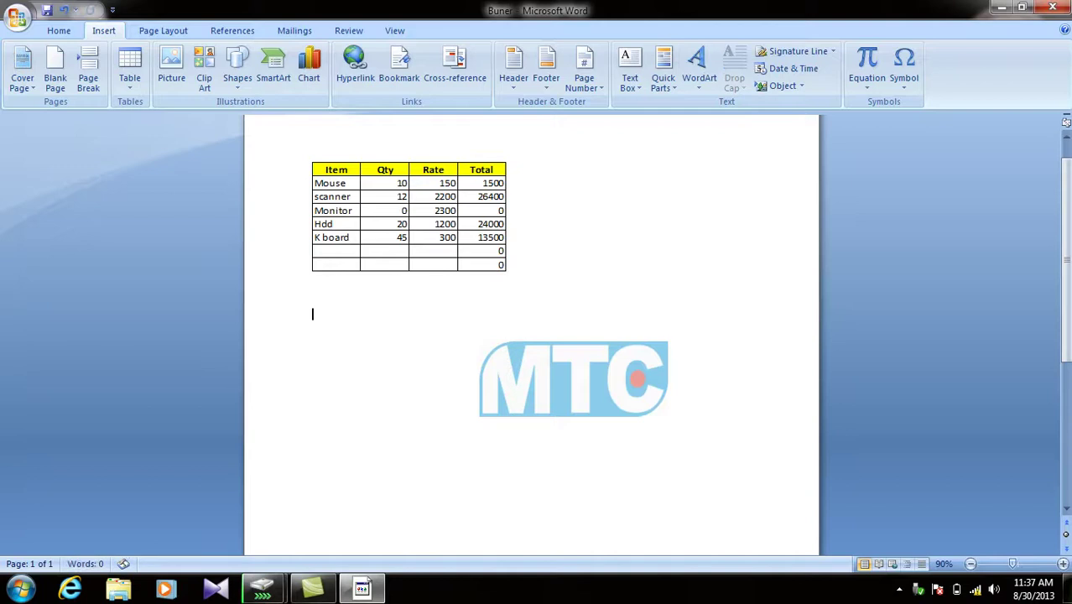
Insert a second embedded Excel spreadsheet and type headings Name, total, Obt, Per in row 1
{"action": "left_click", "coordinate": [130, 69]}
{"action": "left_click", "coordinate": [178, 297]}
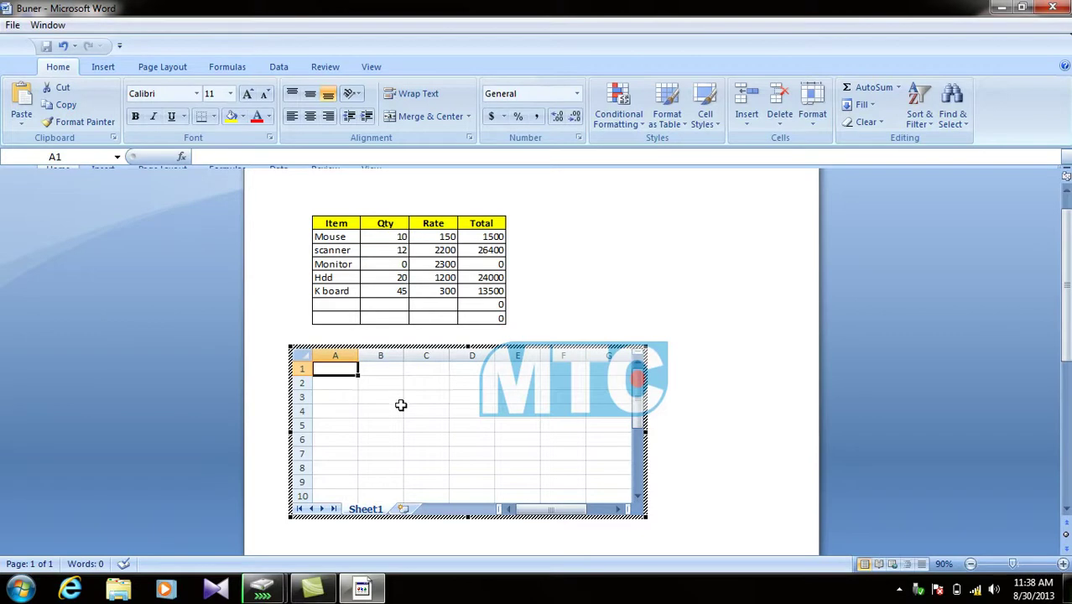
{"action": "type", "text": "Name"}
{"action": "key", "text": "Tab"}
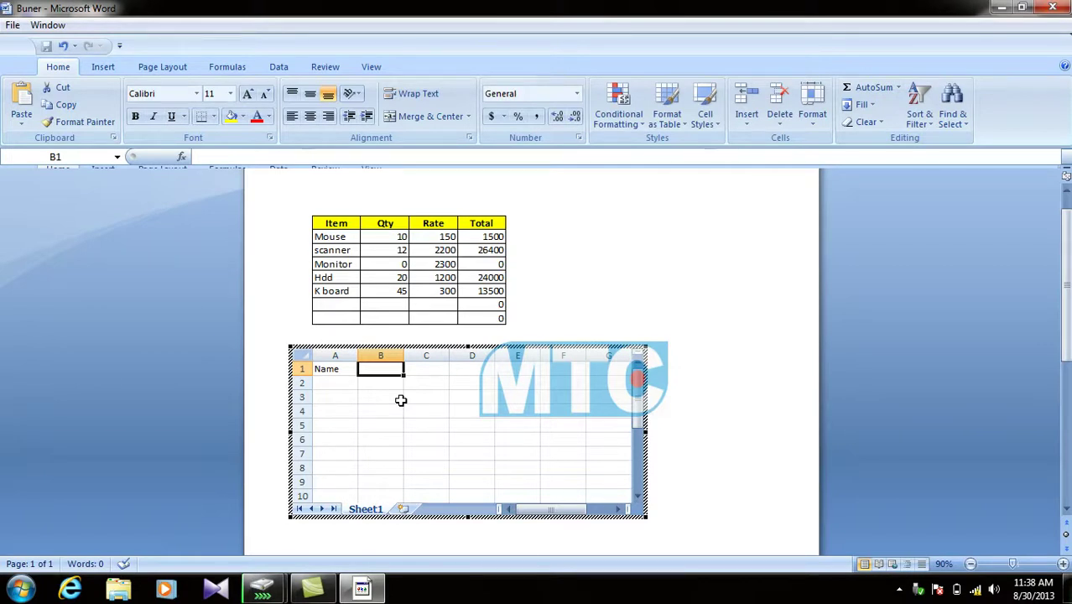
{"action": "type", "text": "total"}
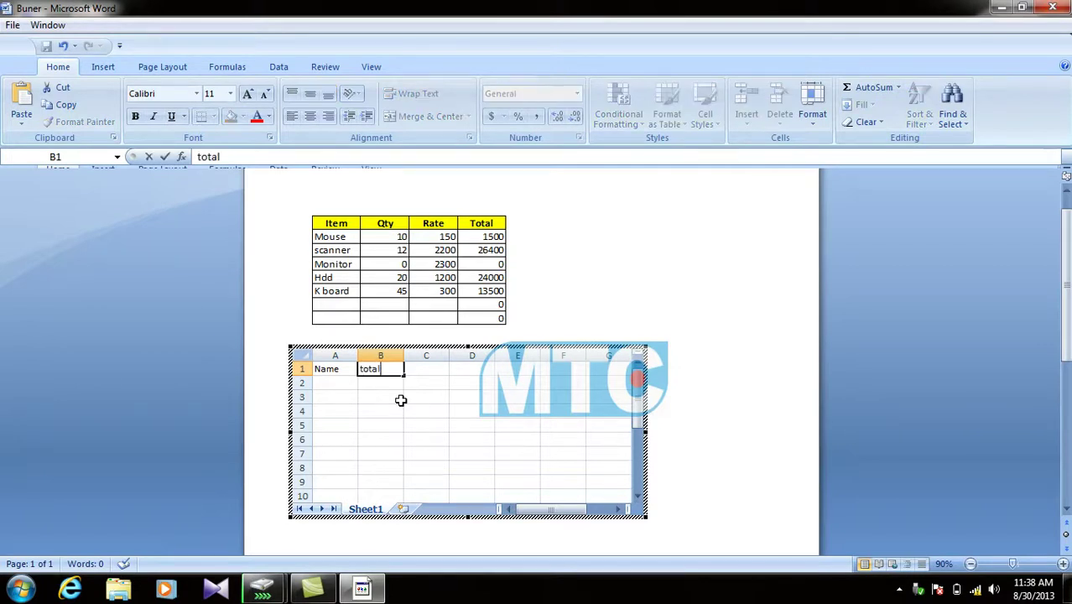
{"action": "key", "text": "Tab"}
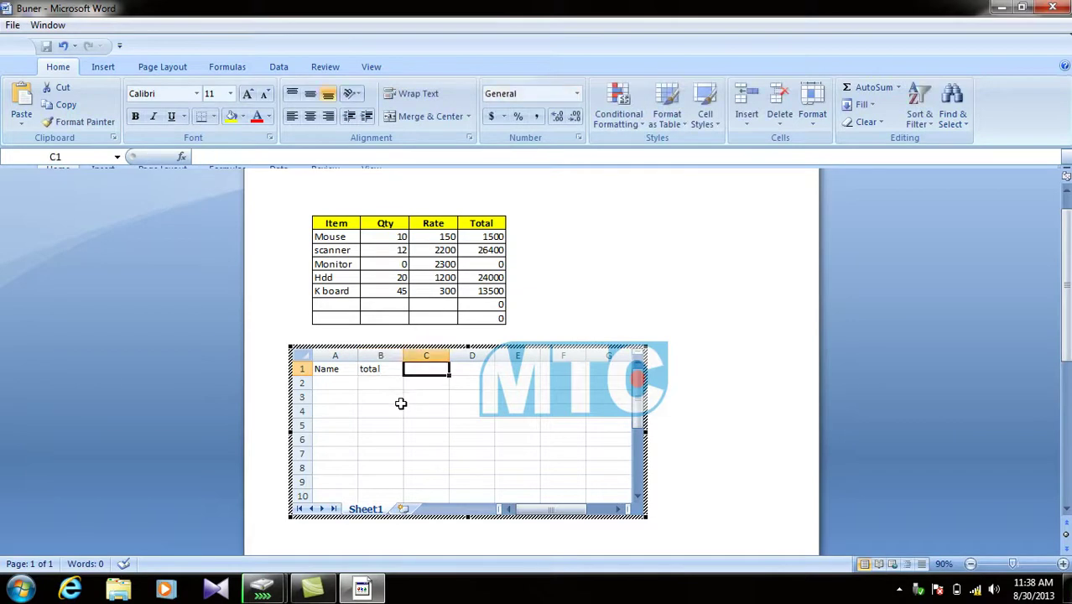
{"action": "type", "text": "Obt"}
{"action": "key", "text": "Tab"}
{"action": "type", "text": "Per"}
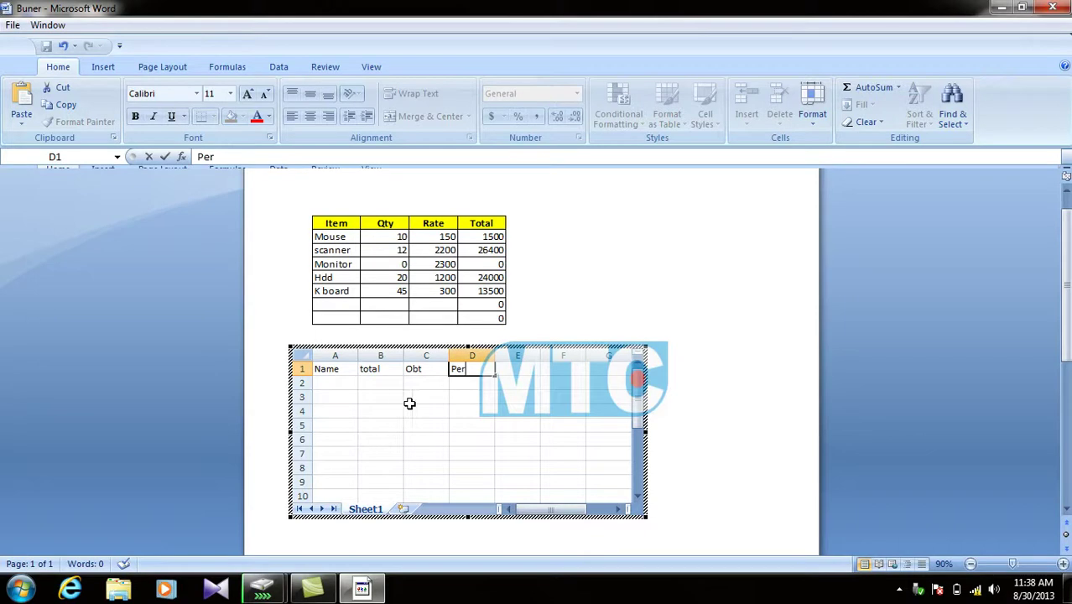
{"action": "left_click", "coordinate": [518, 369]}
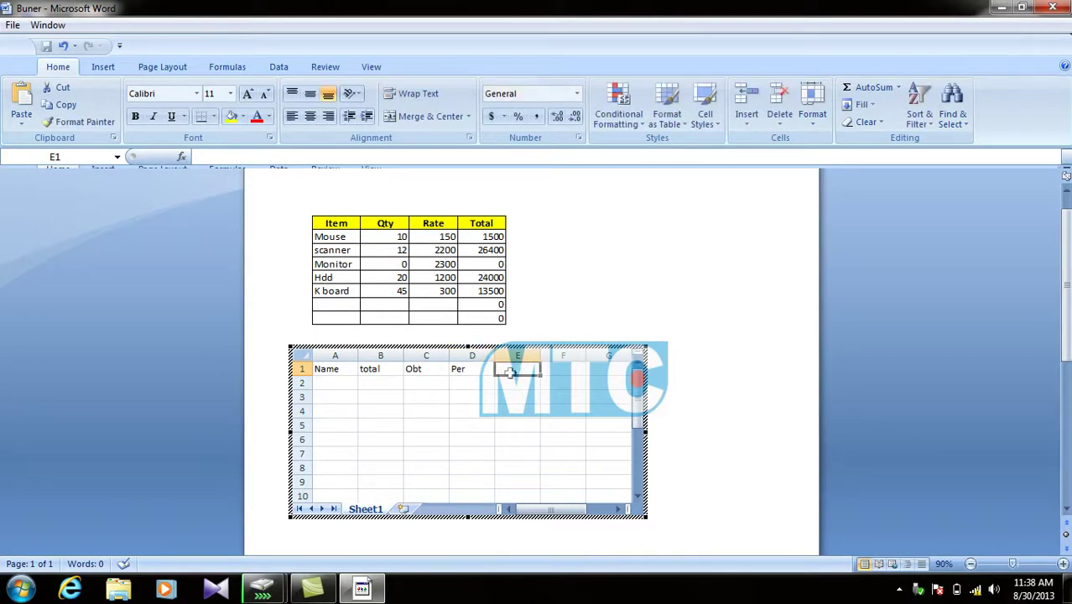
{"action": "left_click", "coordinate": [332, 380]}
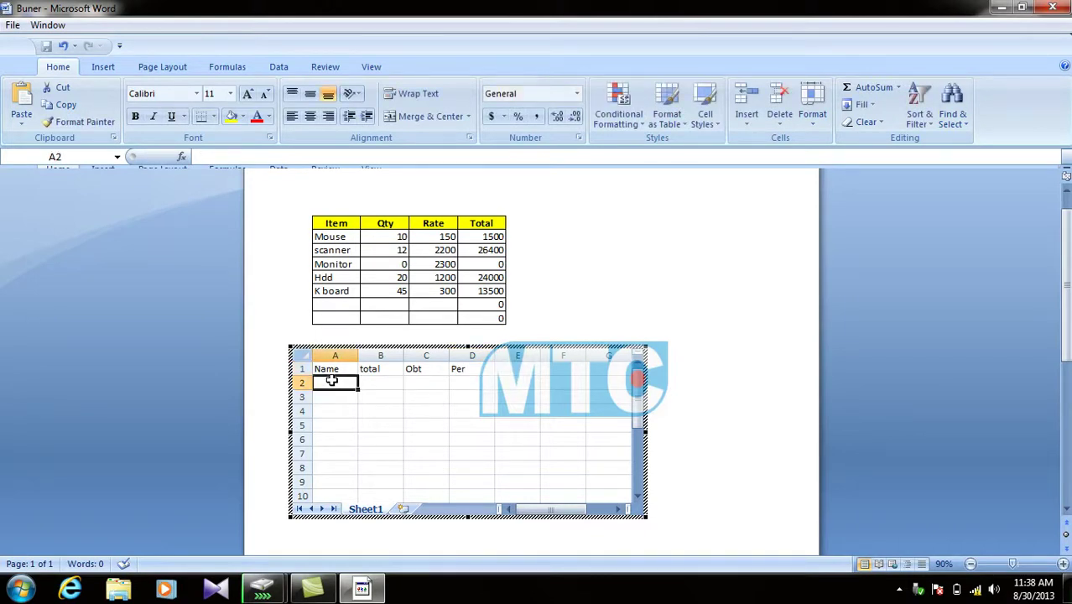
Type the four student names in A2:A5 and 700 in B2
{"action": "type", "text": "Khan"}
{"action": "key", "text": "Return"}
{"action": "type", "text": "Ali"}
{"action": "key", "text": "Up"}
{"action": "key", "text": "Right"}
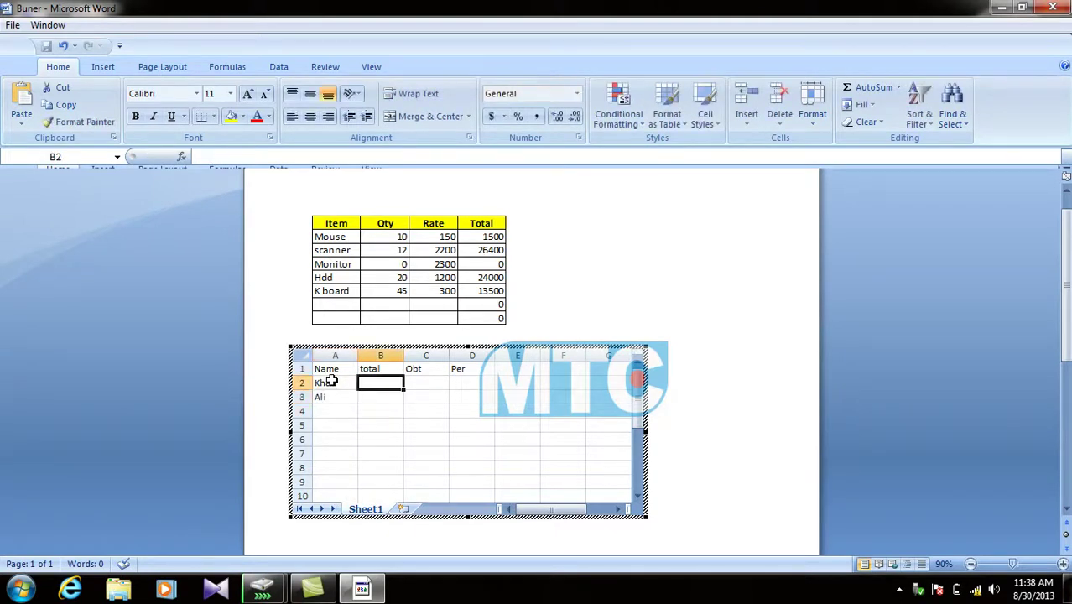
{"action": "type", "text": "700"}
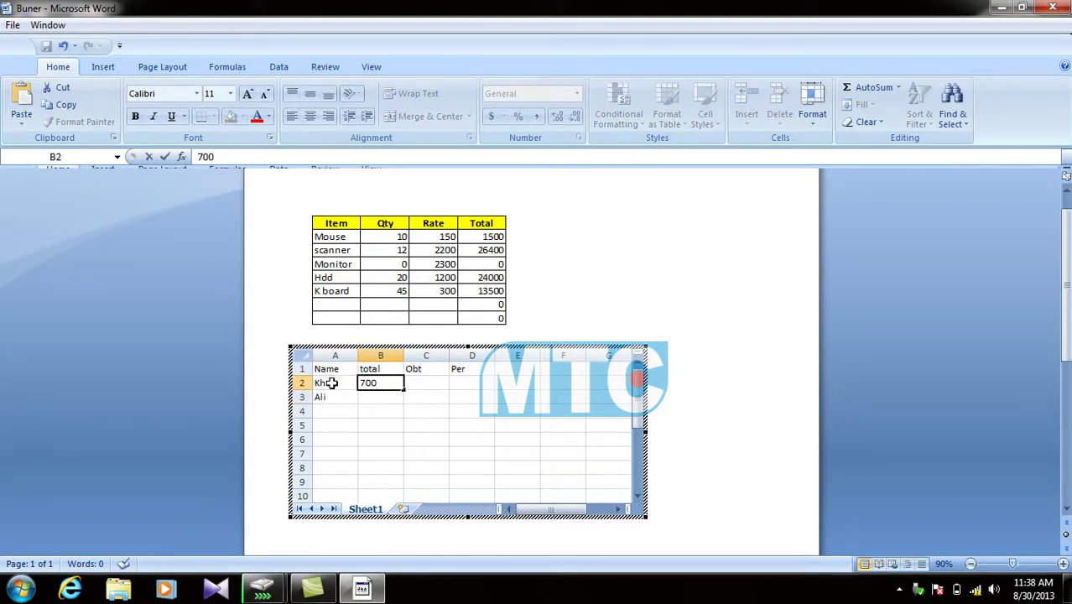
{"action": "left_click", "coordinate": [331, 407]}
{"action": "type", "text": "wali"}
{"action": "left_click", "coordinate": [335, 424]}
{"action": "type", "text": "amjad"}
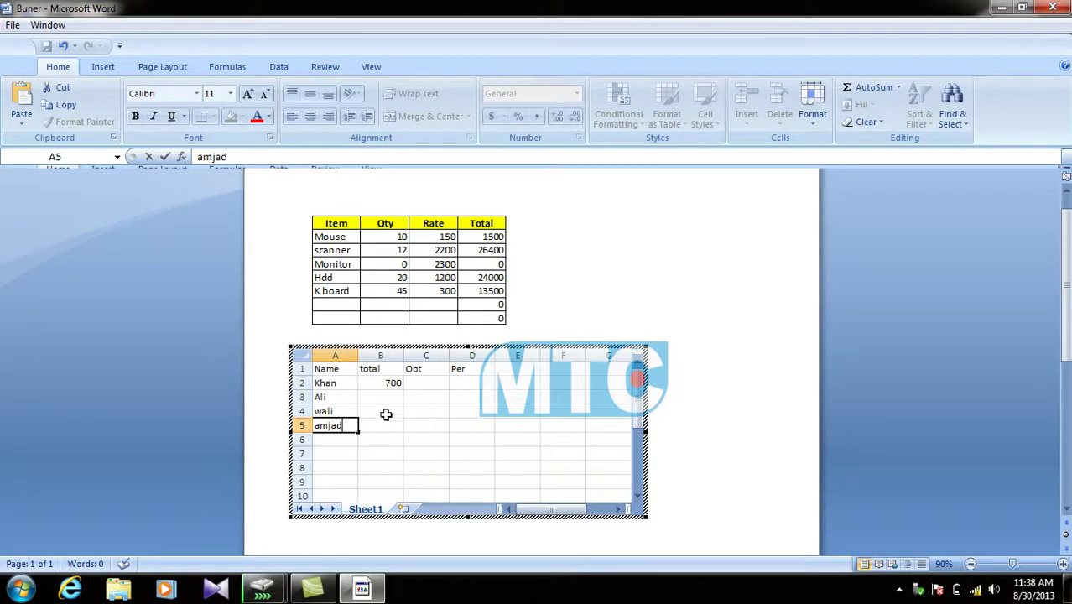
{"action": "left_click", "coordinate": [391, 381]}
Fill the 700 total down from B2 into B3:B5
{"action": "left_click_drag", "start_coordinate": [390, 394], "coordinate": [391, 432]}
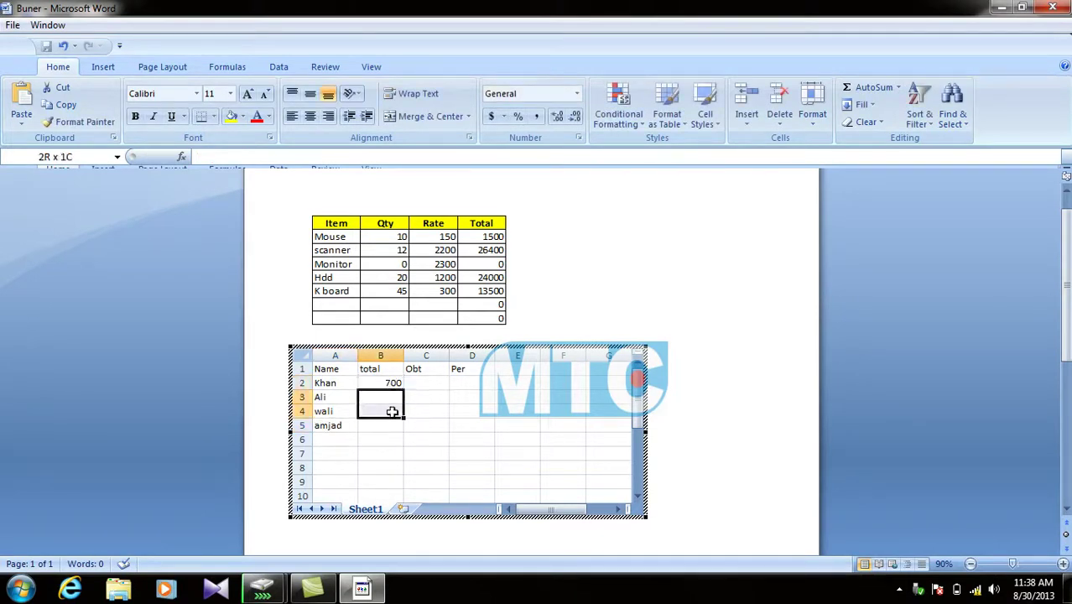
{"action": "left_click", "coordinate": [411, 407]}
{"action": "left_click", "coordinate": [377, 379]}
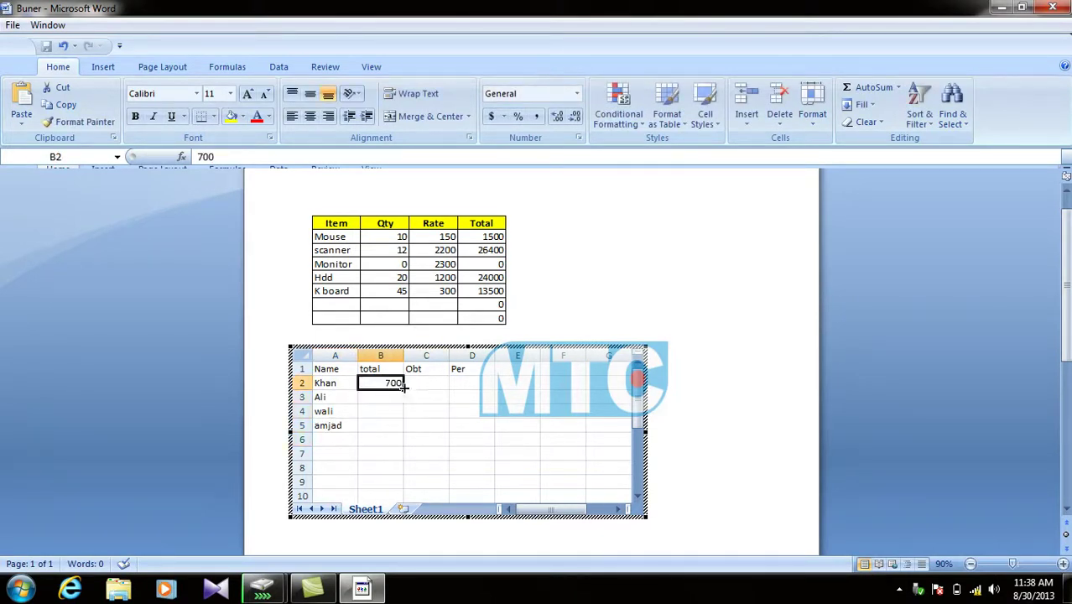
{"action": "left_click_drag", "start_coordinate": [403, 392], "coordinate": [403, 432]}
{"action": "left_click", "coordinate": [478, 437]}
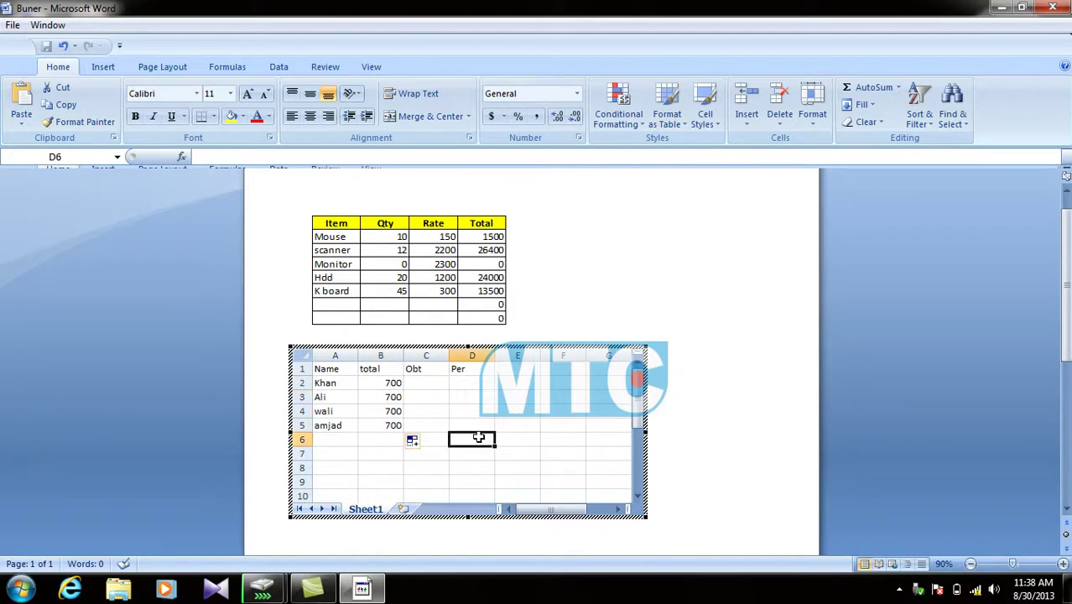
Enter obtained marks 454, 555, 654 and 125 in C2:C5
{"action": "left_click", "coordinate": [430, 382]}
{"action": "type", "text": "454"}
{"action": "key", "text": "Return"}
{"action": "type", "text": "555"}
{"action": "key", "text": "Return"}
{"action": "type", "text": "654"}
{"action": "key", "text": "Return"}
{"action": "type", "text": "125"}
{"action": "left_click", "coordinate": [473, 425]}
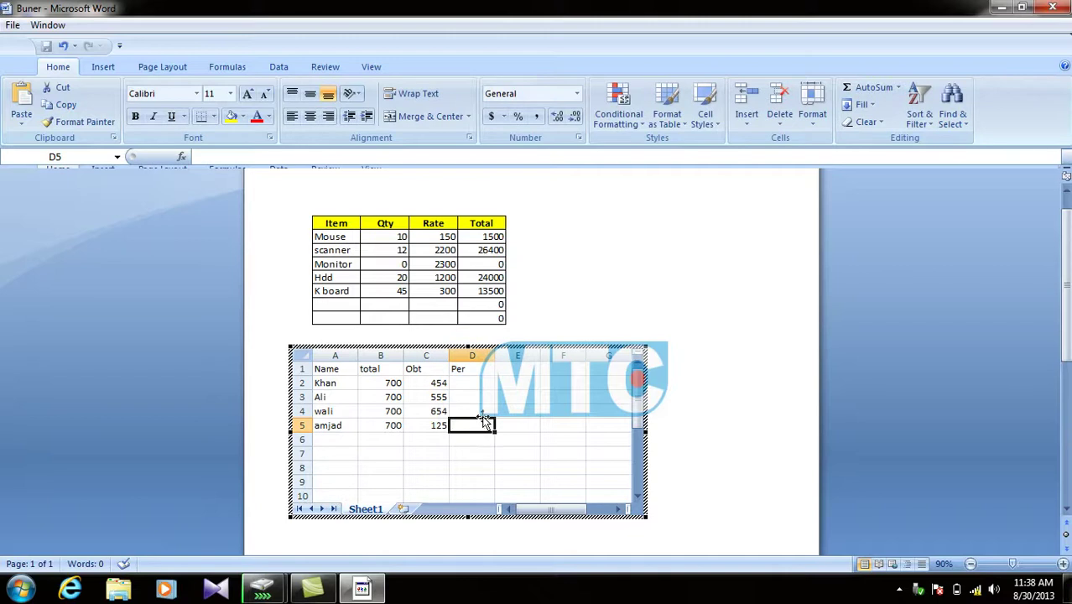
Enter =C2*100/B2 in D2 and fill the percentage formula down to D5
{"action": "left_click", "coordinate": [486, 383]}
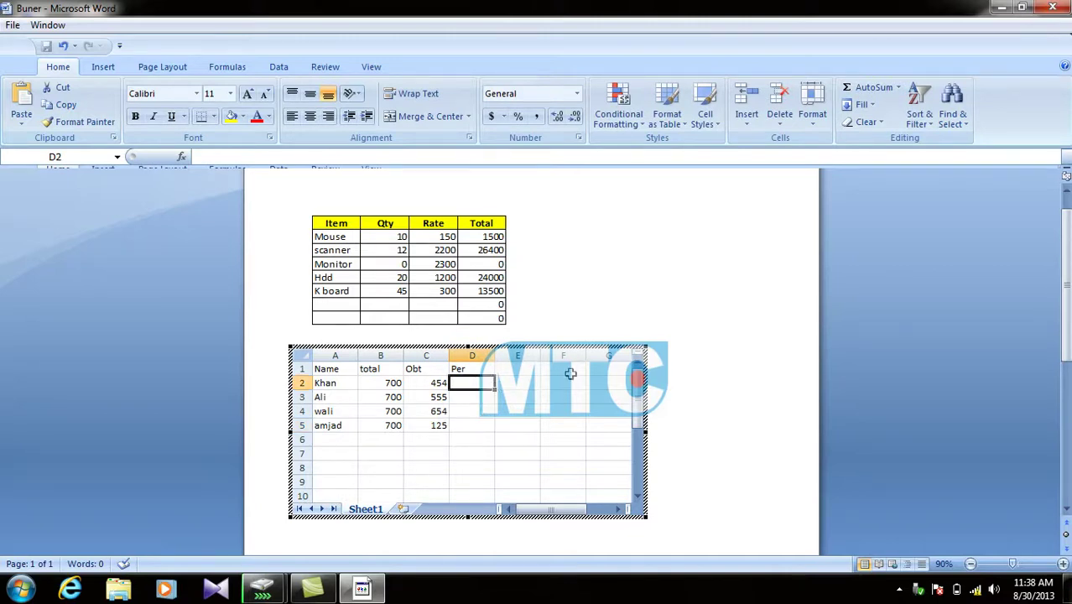
{"action": "type", "text": "="}
{"action": "left_click", "coordinate": [428, 382]}
{"action": "type", "text": "*100/"}
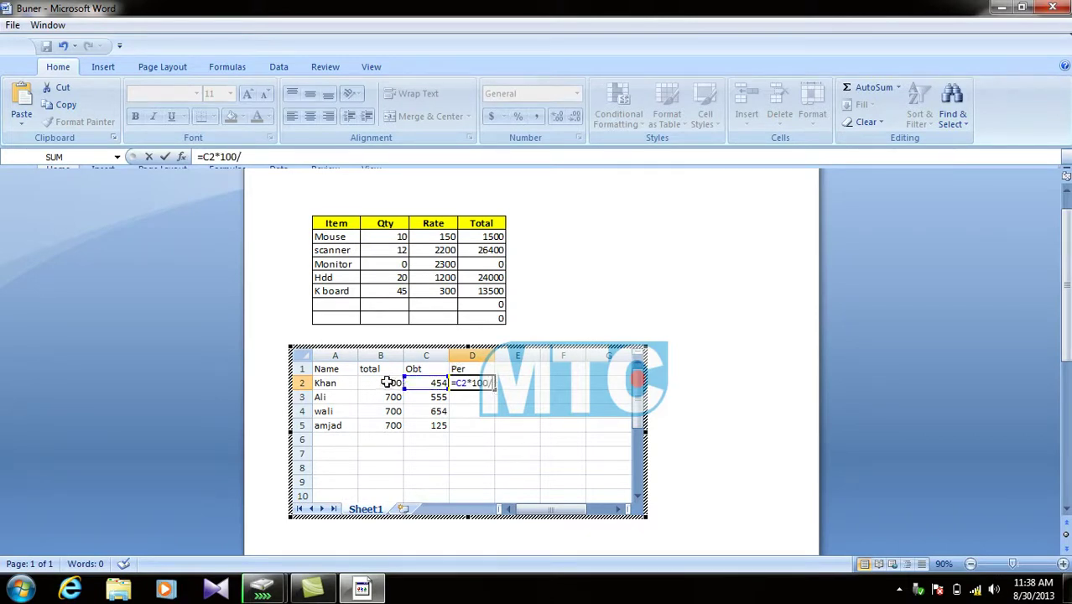
{"action": "left_click", "coordinate": [390, 383]}
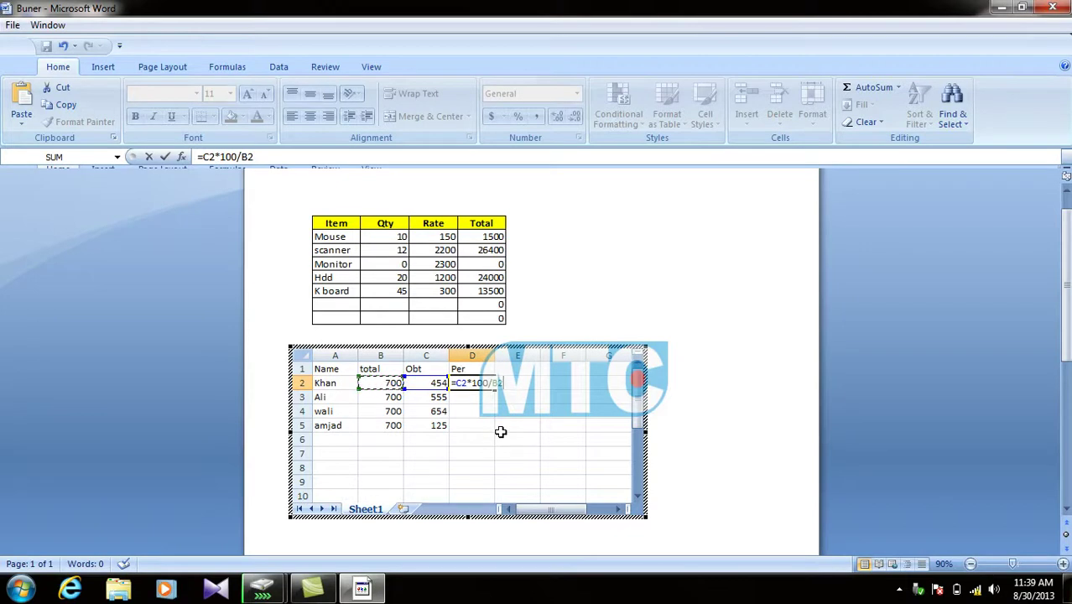
{"action": "key", "text": "Return"}
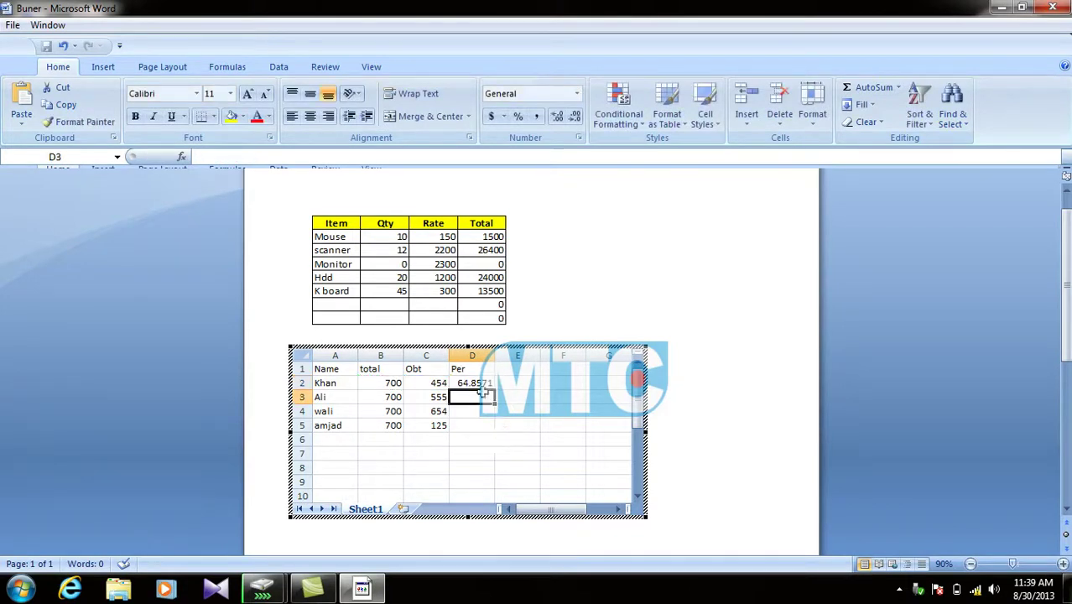
{"action": "left_click", "coordinate": [481, 385]}
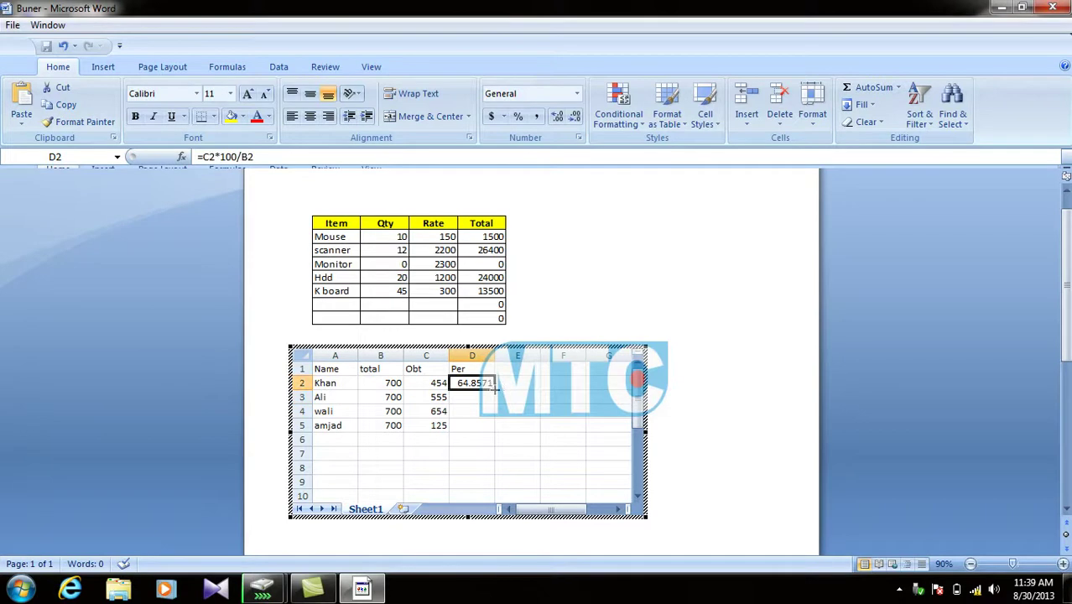
{"action": "left_click_drag", "start_coordinate": [494, 389], "coordinate": [498, 429]}
{"action": "left_click", "coordinate": [546, 414]}
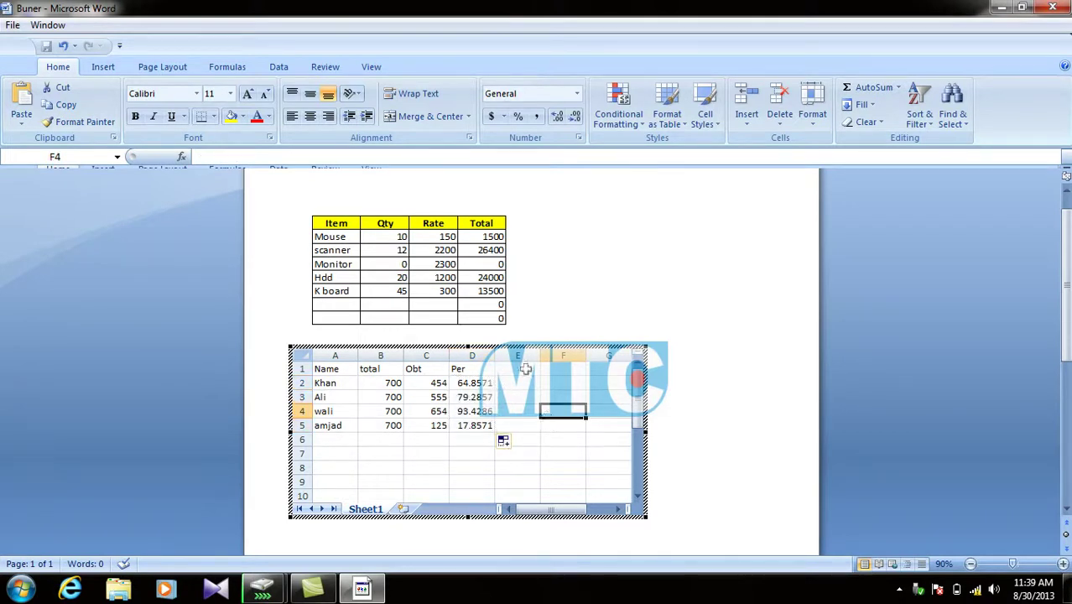
Change the last obtained mark in C5 to 300, then to 700
{"action": "left_click", "coordinate": [436, 425]}
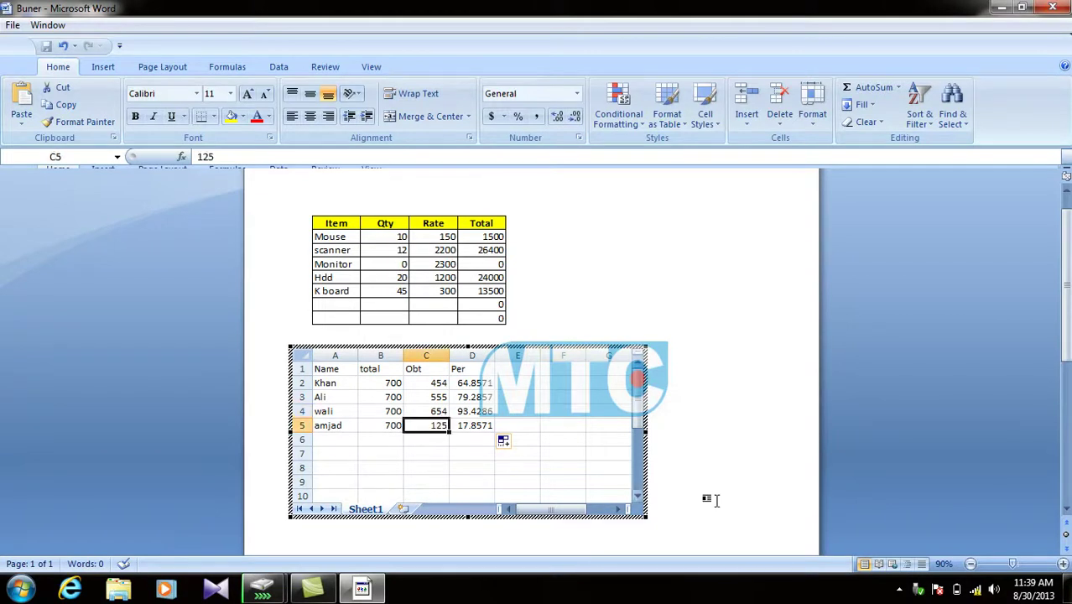
{"action": "type", "text": "300"}
{"action": "key", "text": "Return"}
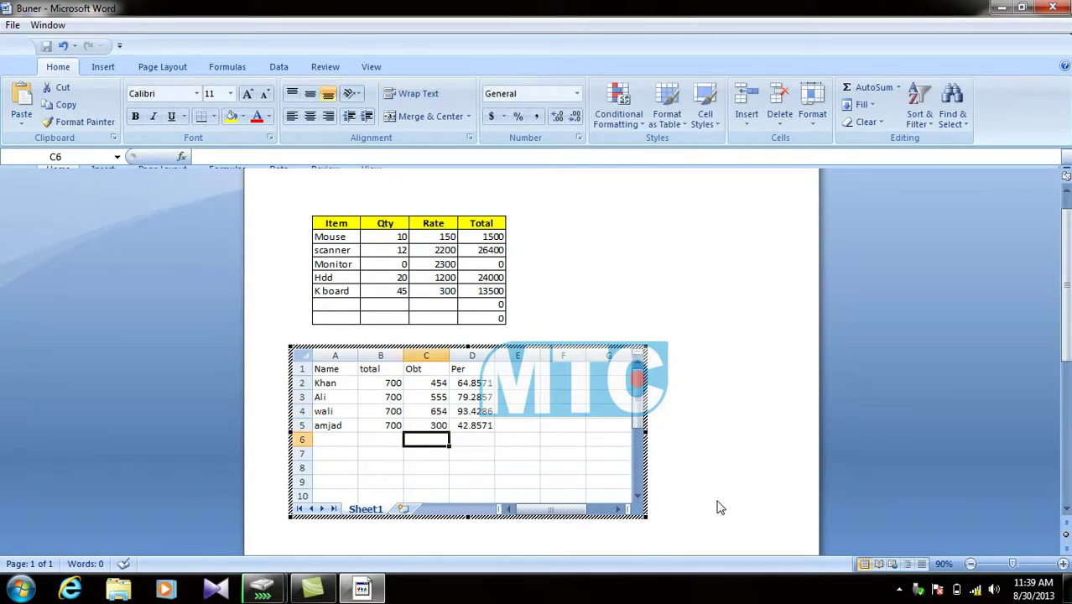
{"action": "key", "text": "Up"}
{"action": "type", "text": "700"}
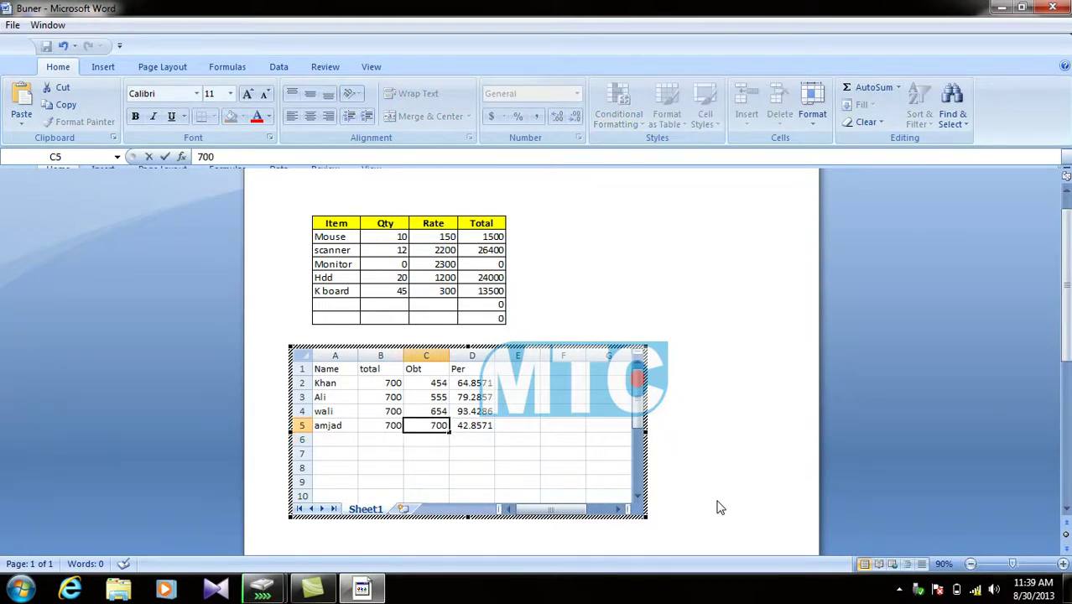
{"action": "key", "text": "Return"}
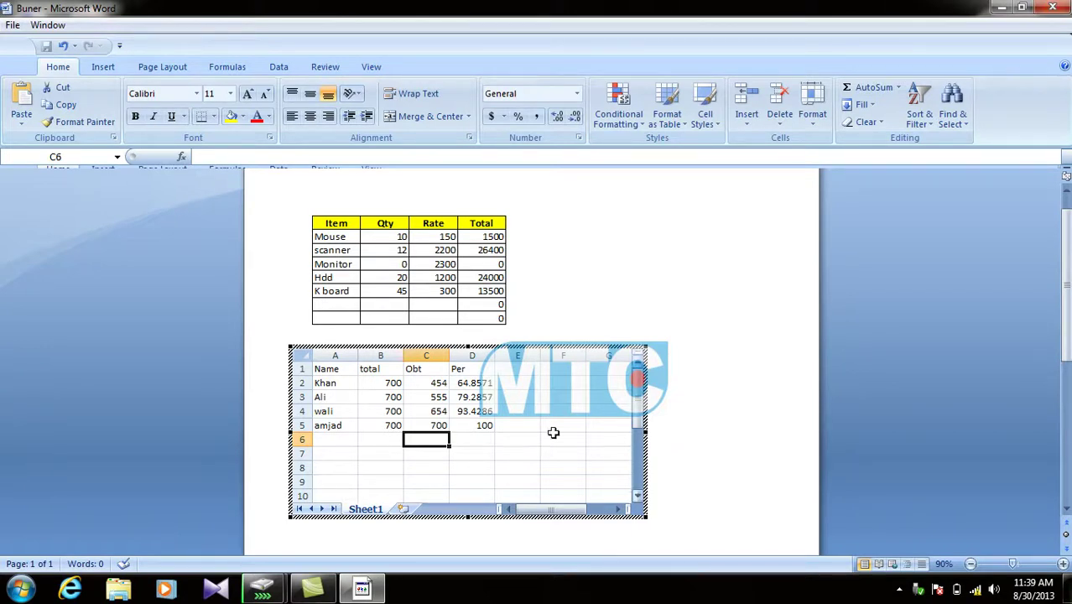
Apply All Borders to the table A1:D5
{"action": "left_click_drag", "start_coordinate": [483, 426], "coordinate": [149, 281]}
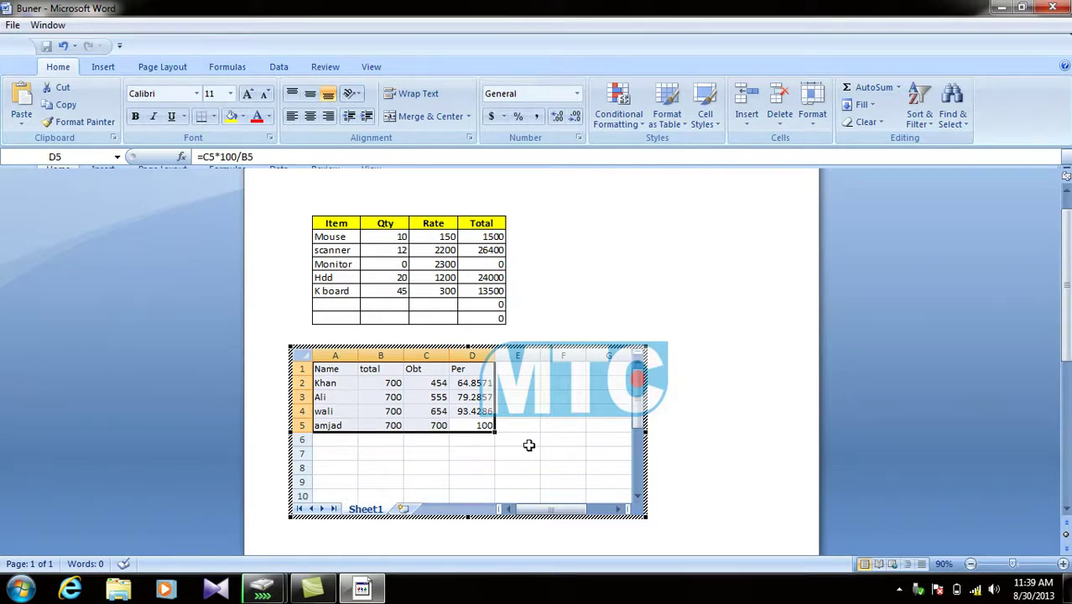
{"action": "left_click", "coordinate": [613, 425]}
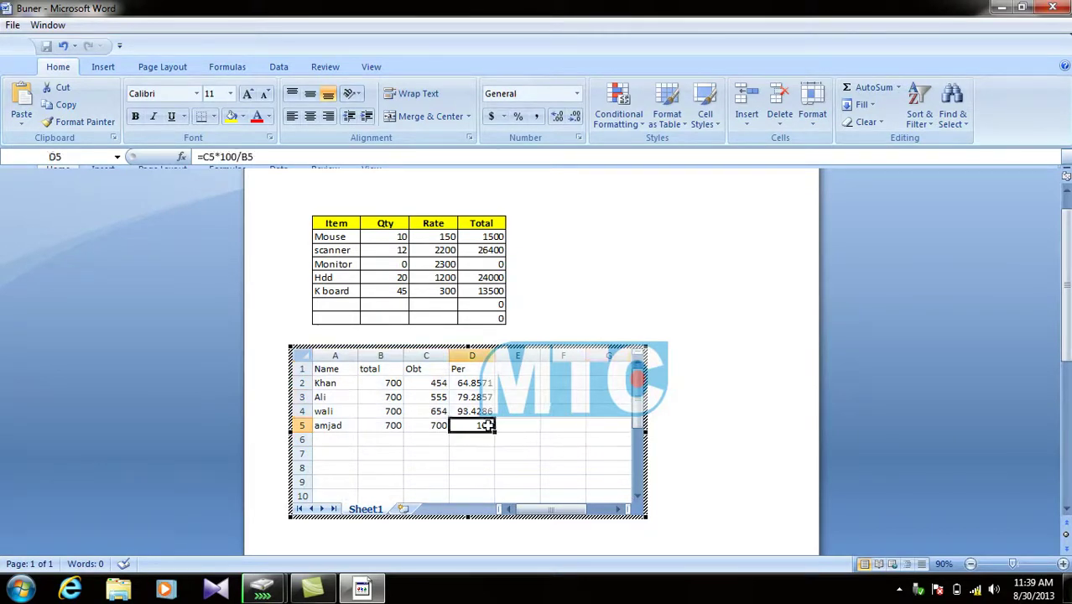
{"action": "left_click_drag", "start_coordinate": [488, 426], "coordinate": [327, 369]}
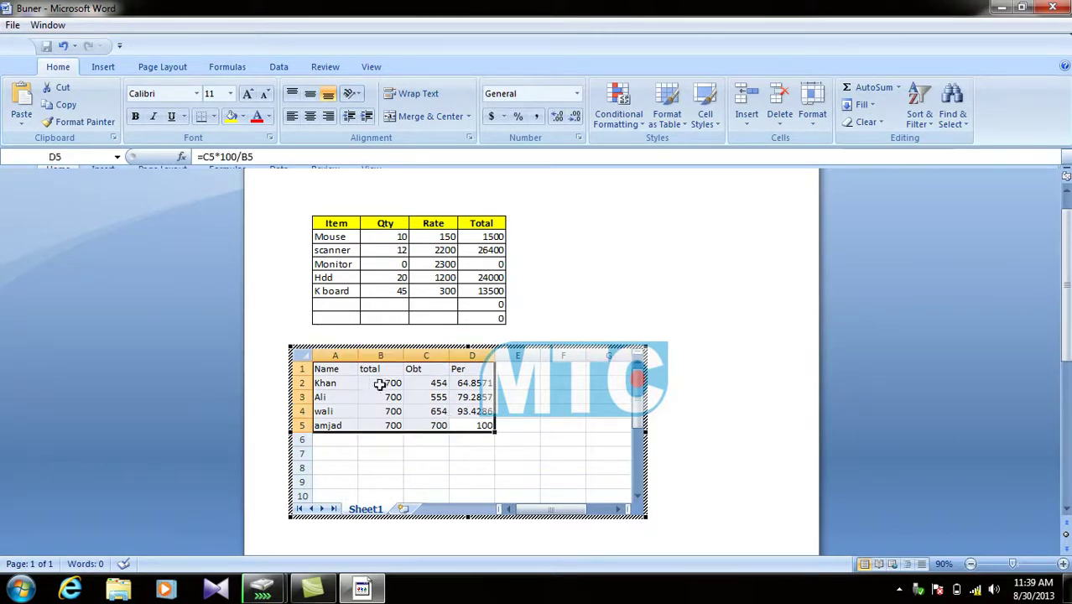
{"action": "left_click", "coordinate": [214, 117]}
{"action": "left_click", "coordinate": [226, 240]}
{"action": "left_click", "coordinate": [507, 381]}
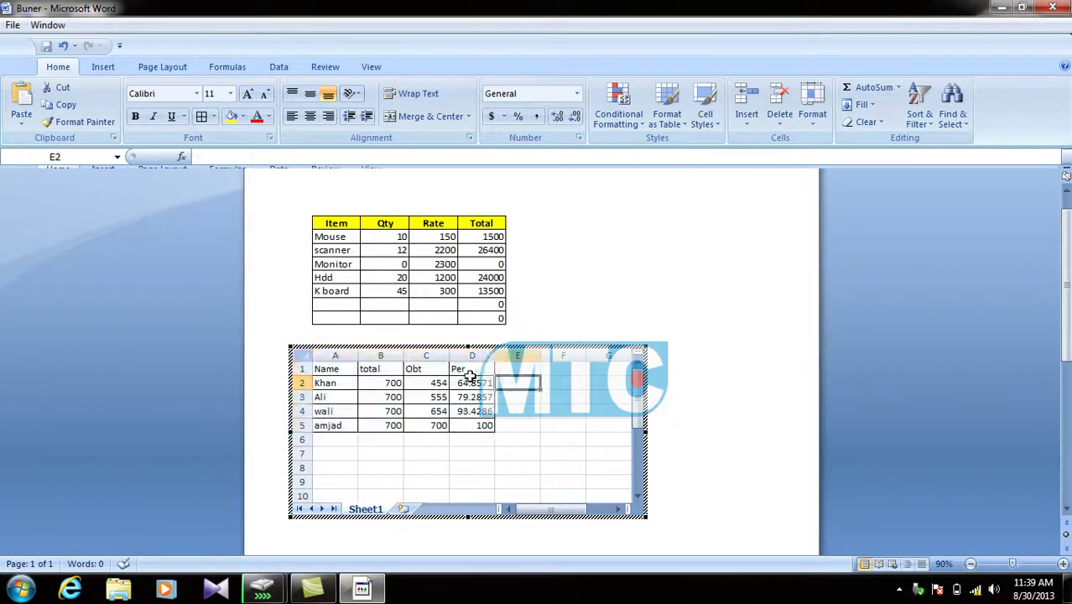
Make header row A1:D1 bold, centred, red on yellow; shrink the sheet frame and return to Word
{"action": "left_click_drag", "start_coordinate": [470, 369], "coordinate": [335, 369]}
{"action": "left_click", "coordinate": [135, 117]}
{"action": "left_click", "coordinate": [229, 116]}
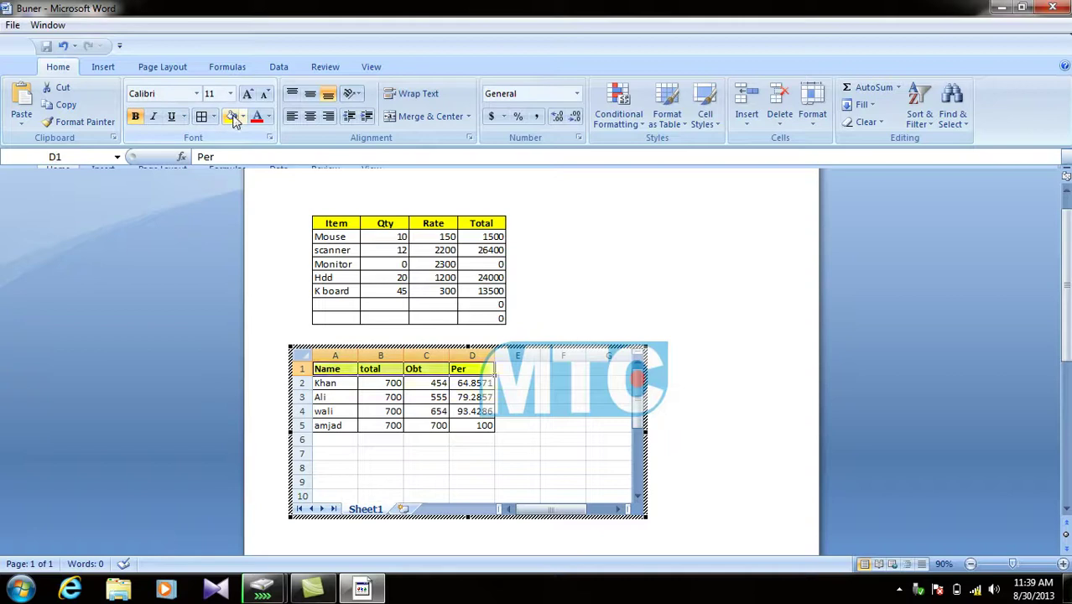
{"action": "left_click", "coordinate": [310, 116]}
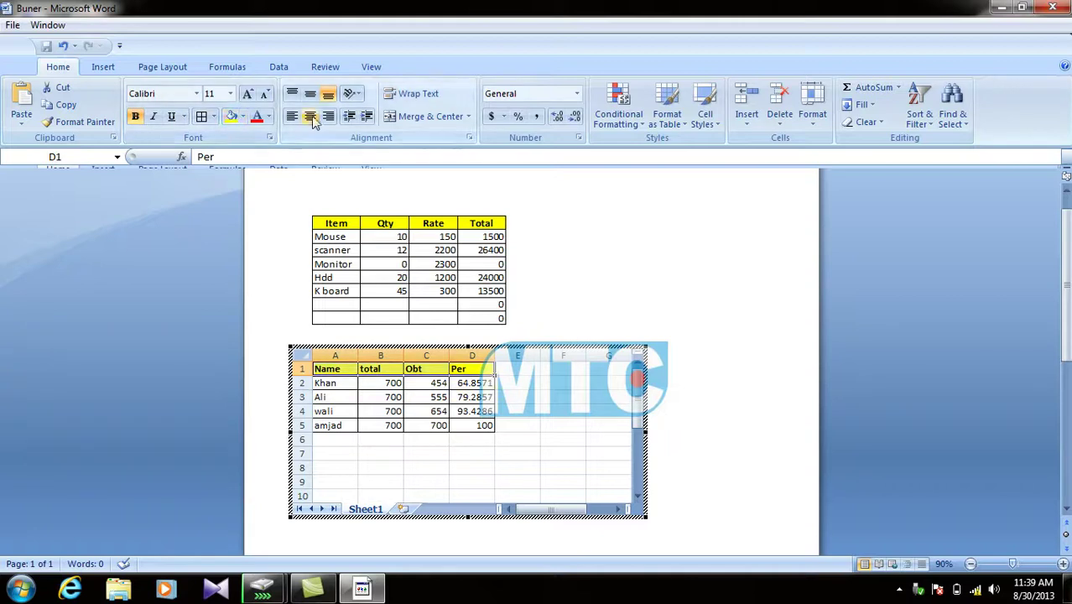
{"action": "left_click", "coordinate": [256, 117]}
{"action": "left_click", "coordinate": [518, 395]}
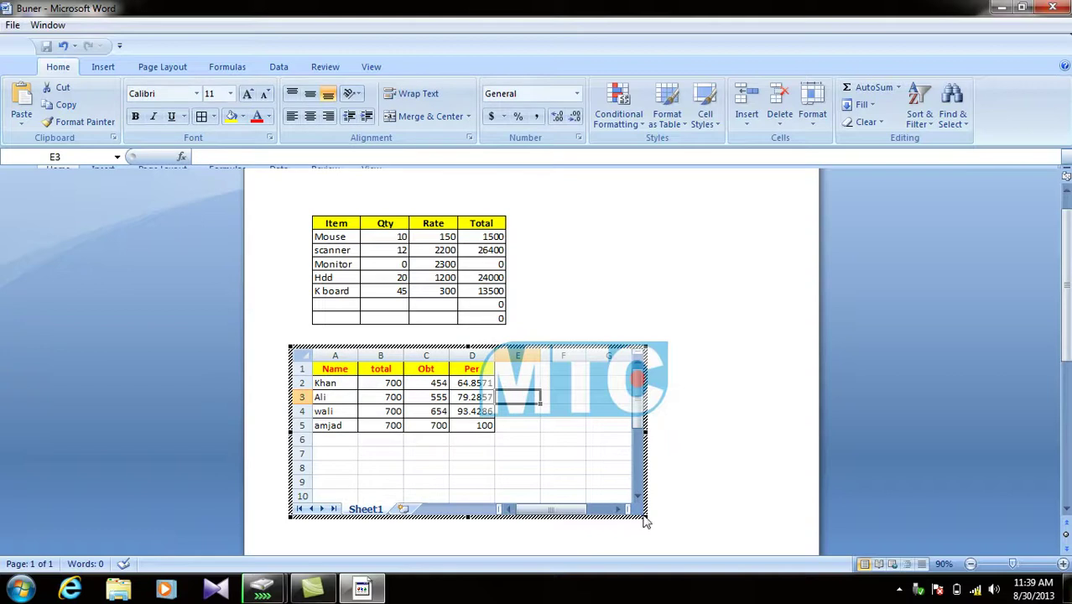
{"action": "left_click_drag", "start_coordinate": [645, 516], "coordinate": [501, 431]}
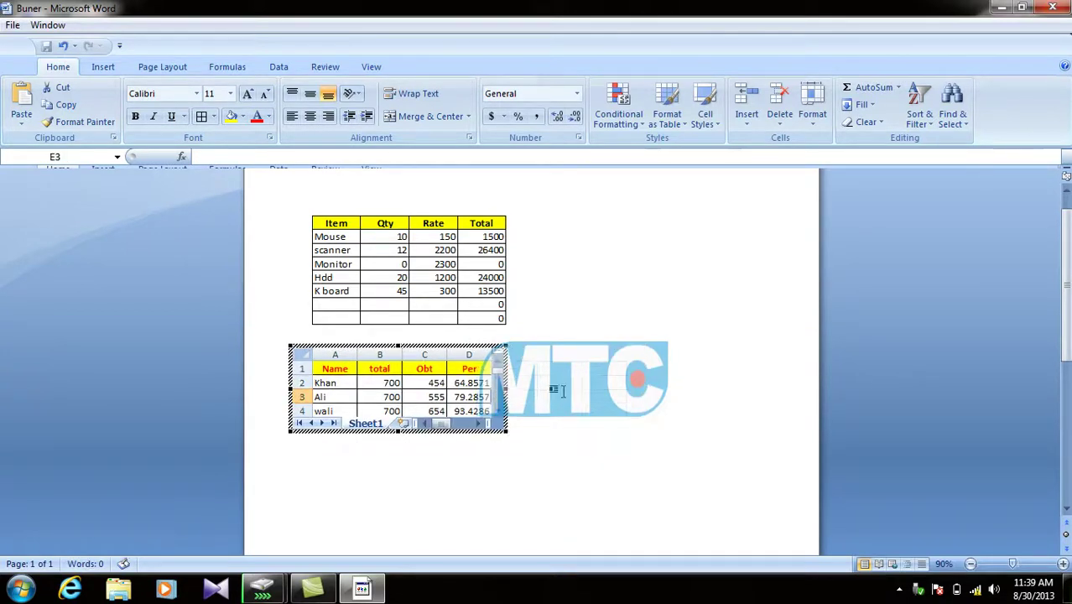
{"action": "left_click", "coordinate": [553, 379]}
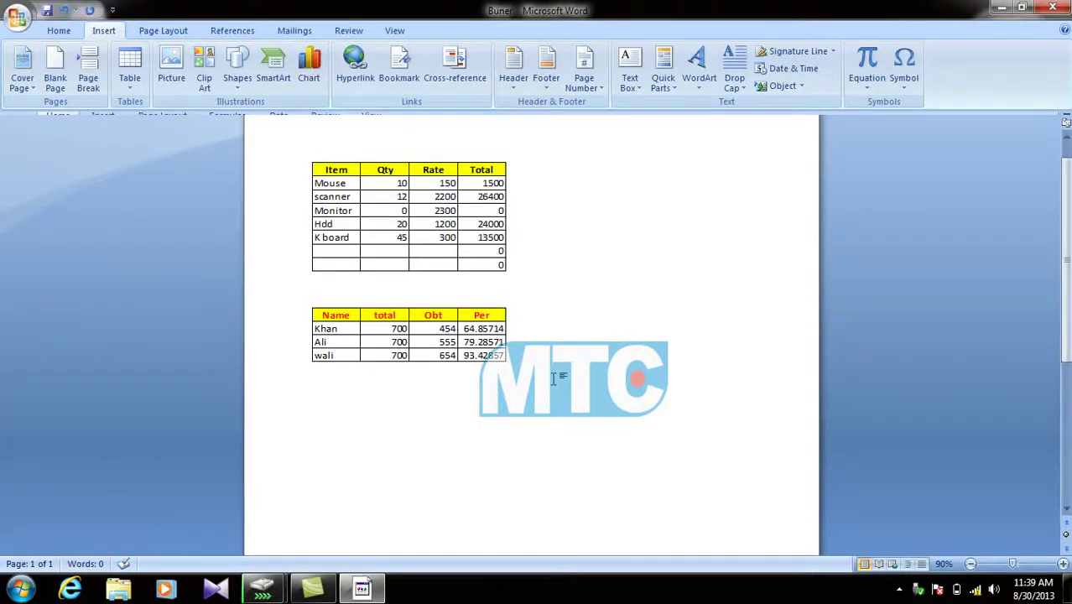